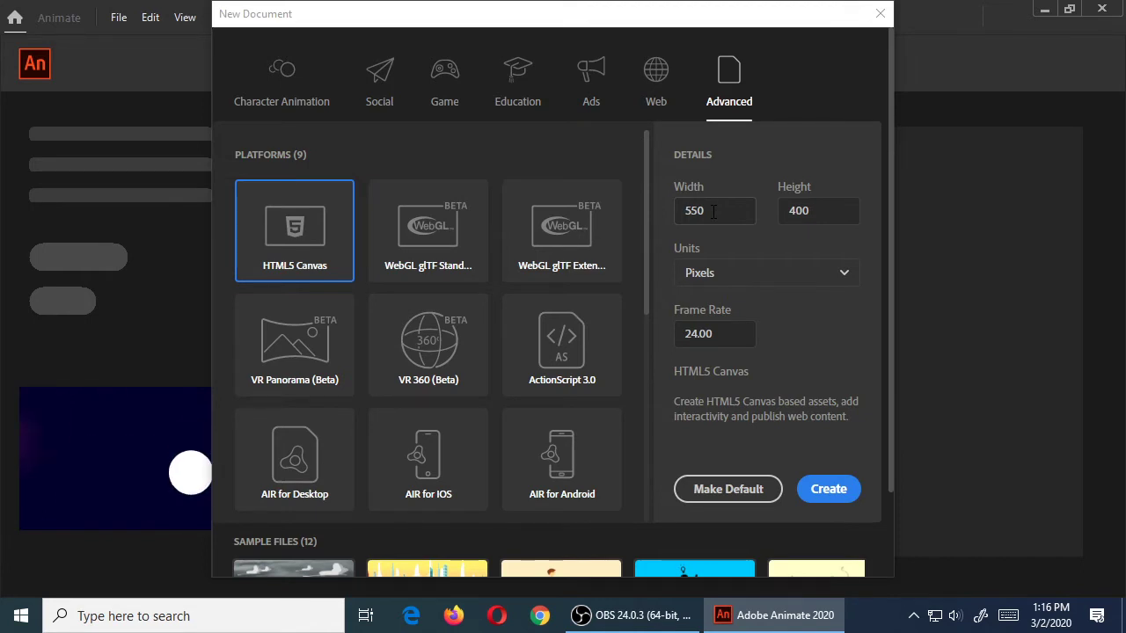
Step: Create a 550 × 400 px HTML5 Canvas document at 24 fps and choose the CIS125 folder on SanDisk32Gb (E:) as its save location
{"action": "left_click", "coordinate": [828, 490]}
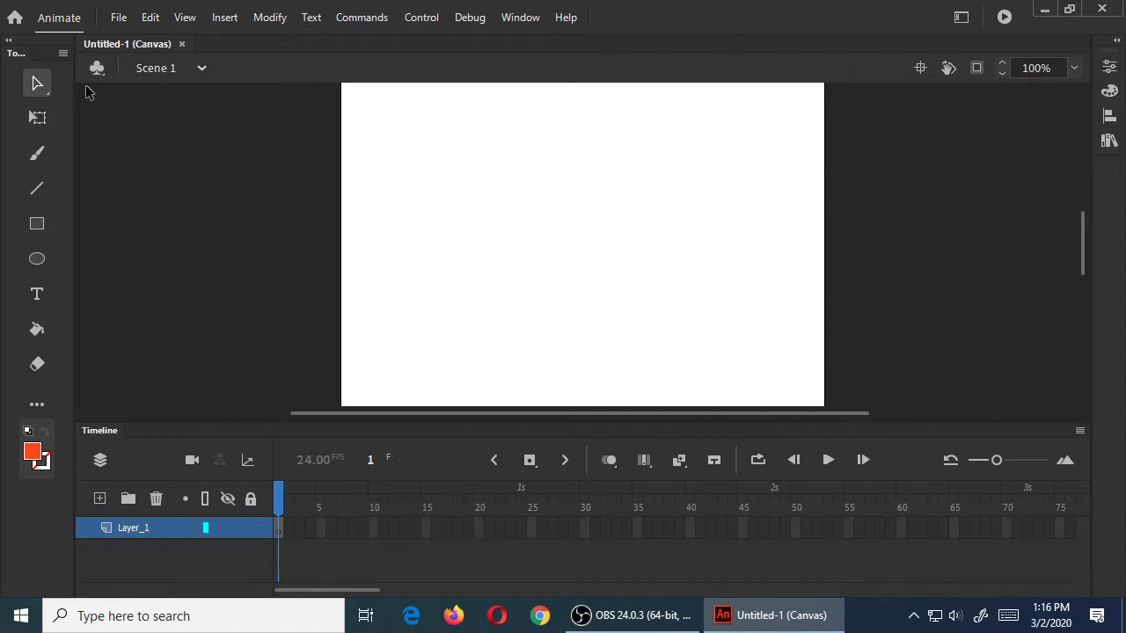
{"action": "left_click", "coordinate": [118, 17]}
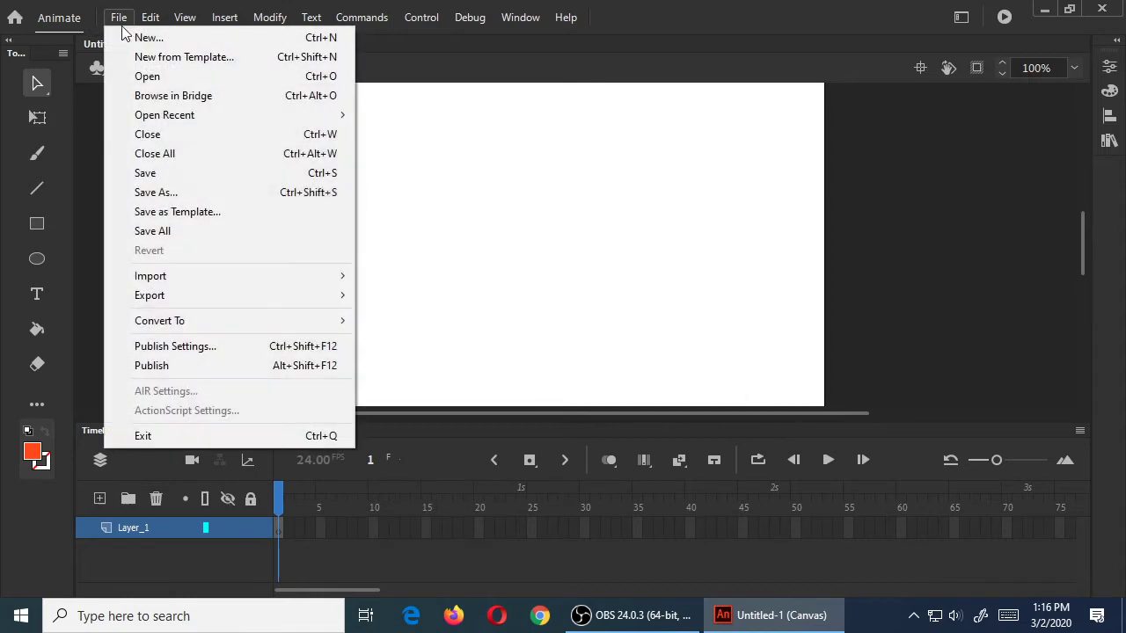
{"action": "left_click", "coordinate": [163, 195]}
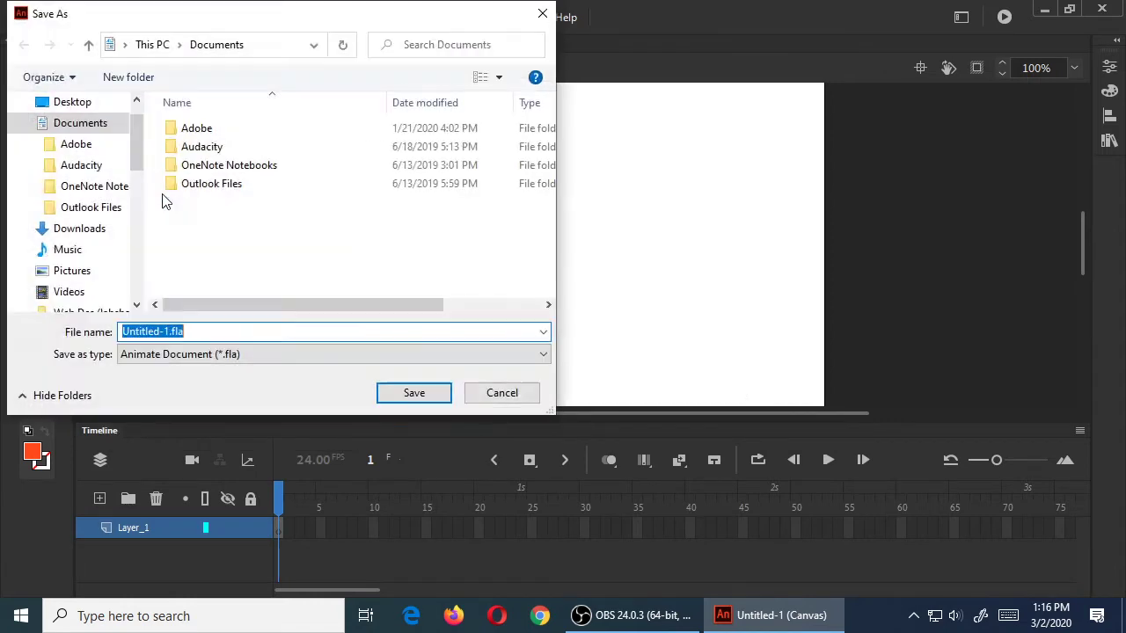
{"action": "scroll", "coordinate": [139, 153], "scroll_direction": "down", "scroll_amount": 1}
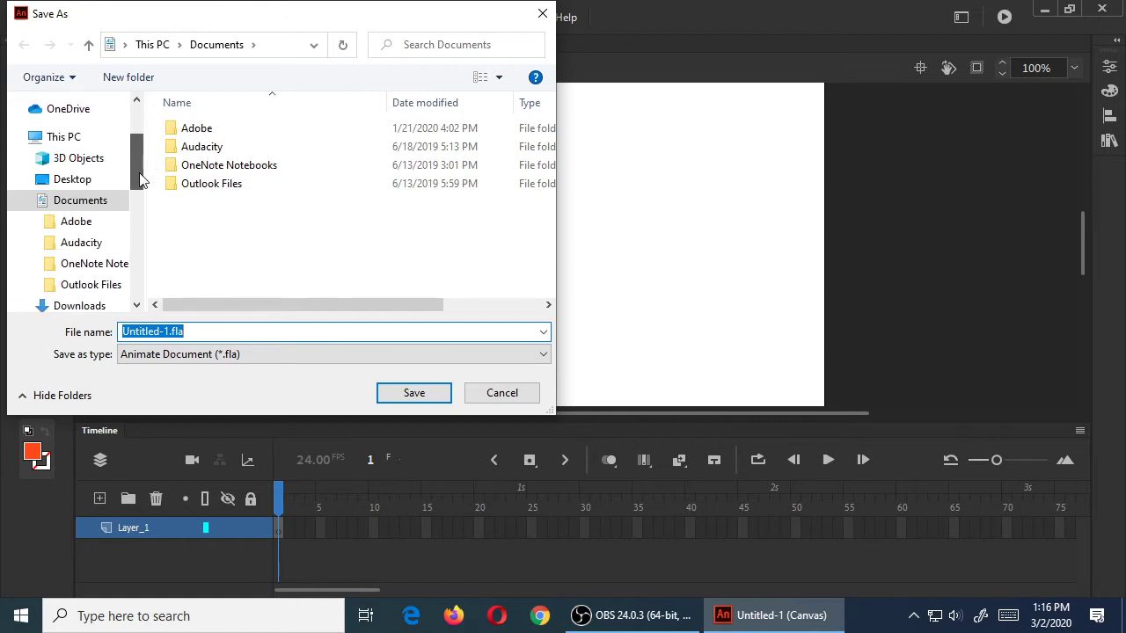
{"action": "scroll", "coordinate": [140, 157], "scroll_direction": "up", "scroll_amount": 1}
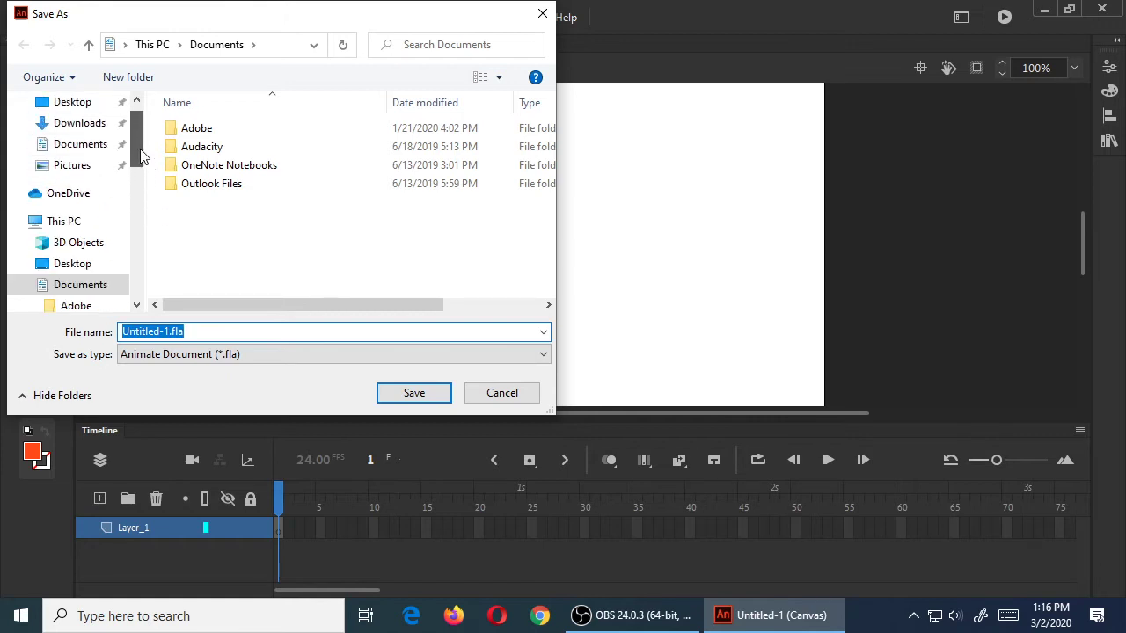
{"action": "left_click", "coordinate": [91, 224]}
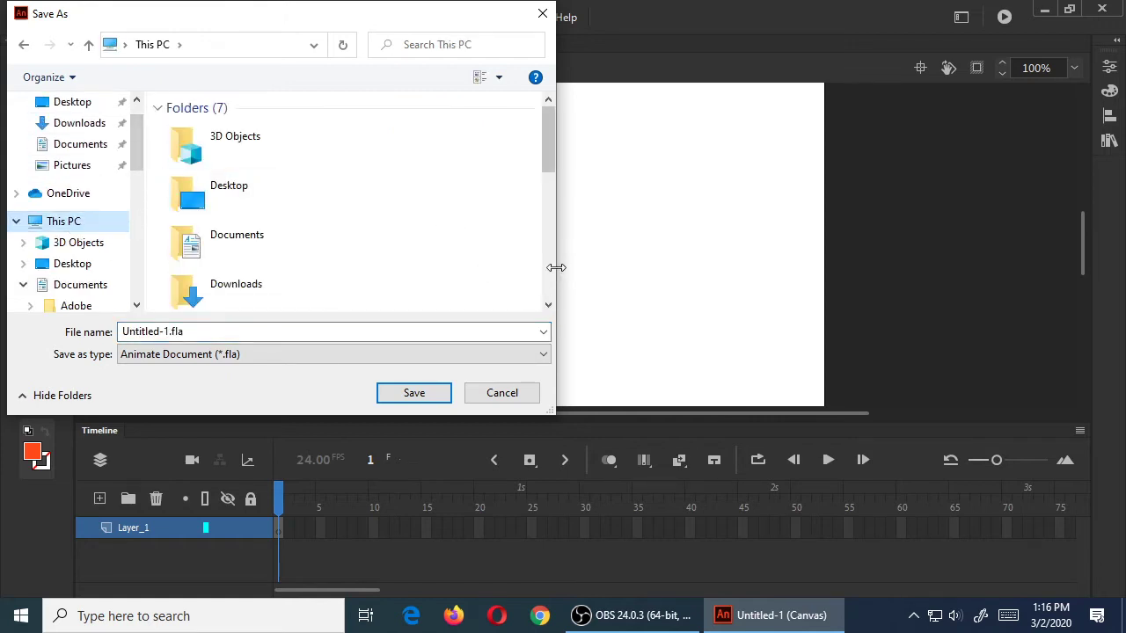
{"action": "left_click_drag", "start_coordinate": [555, 268], "coordinate": [623, 264]}
{"action": "scroll", "coordinate": [619, 263], "scroll_direction": "down", "scroll_amount": 3}
{"action": "double_click", "coordinate": [237, 224]}
{"action": "left_click", "coordinate": [276, 331]}
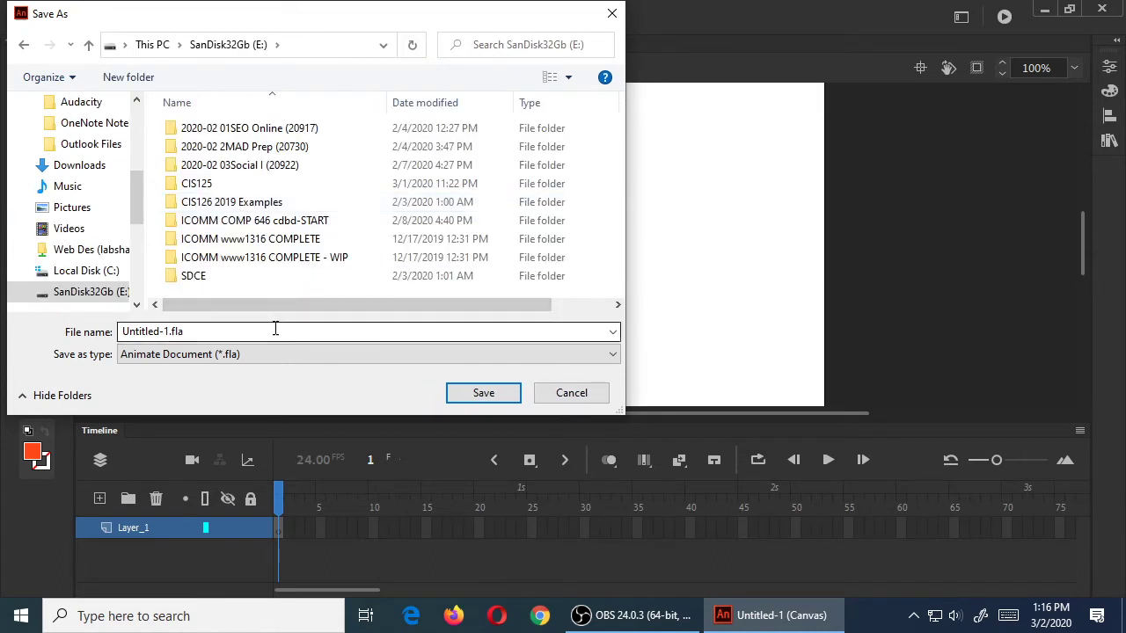
{"action": "double_click", "coordinate": [199, 185]}
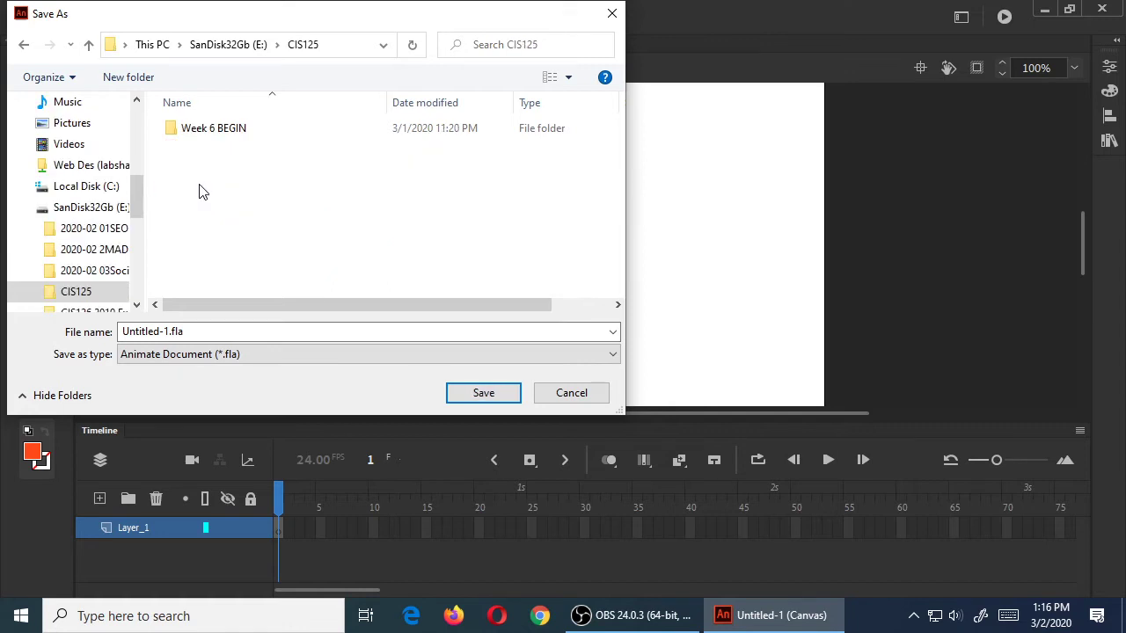
Step: Save the Animate document under the file name practice 20200302
{"action": "double_click", "coordinate": [216, 330]}
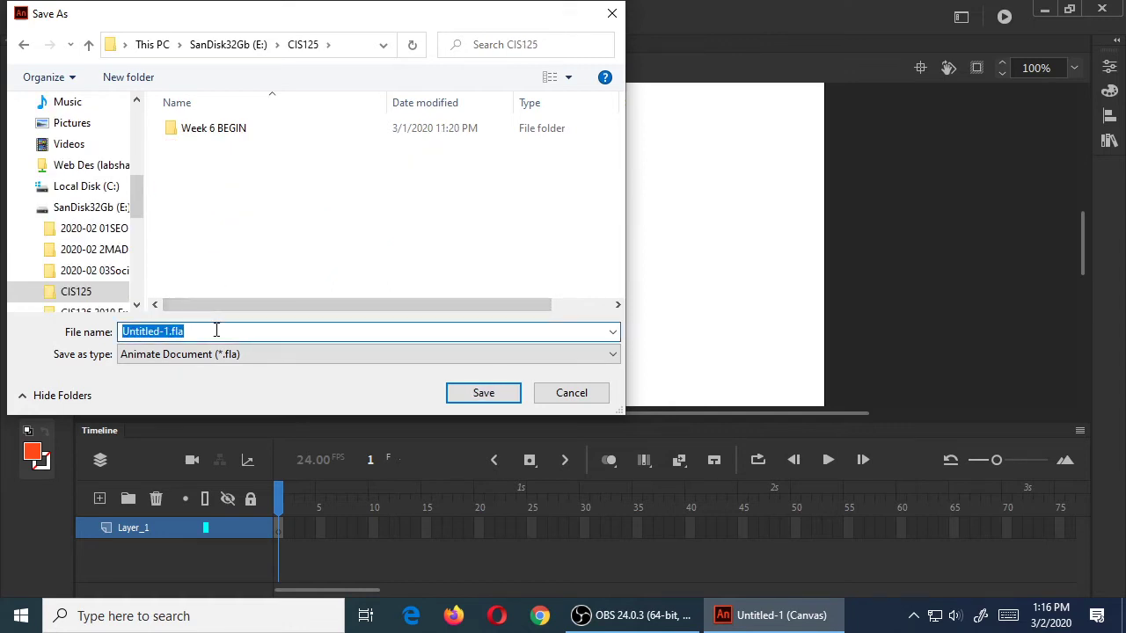
{"action": "type", "text": "practice 20200302"}
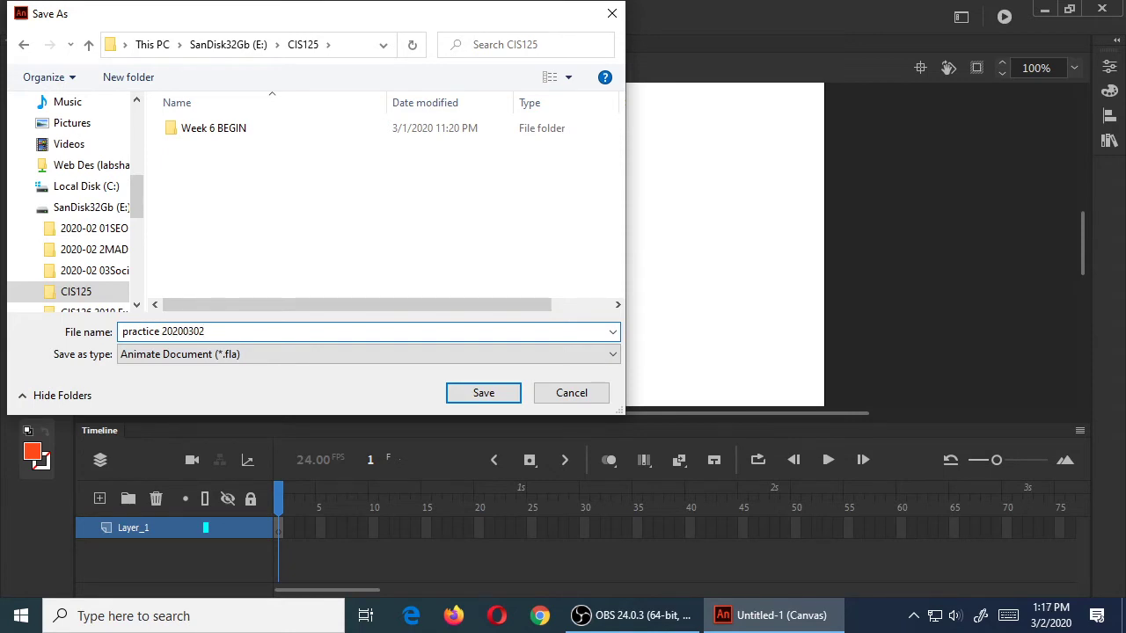
{"action": "key", "text": "Return"}
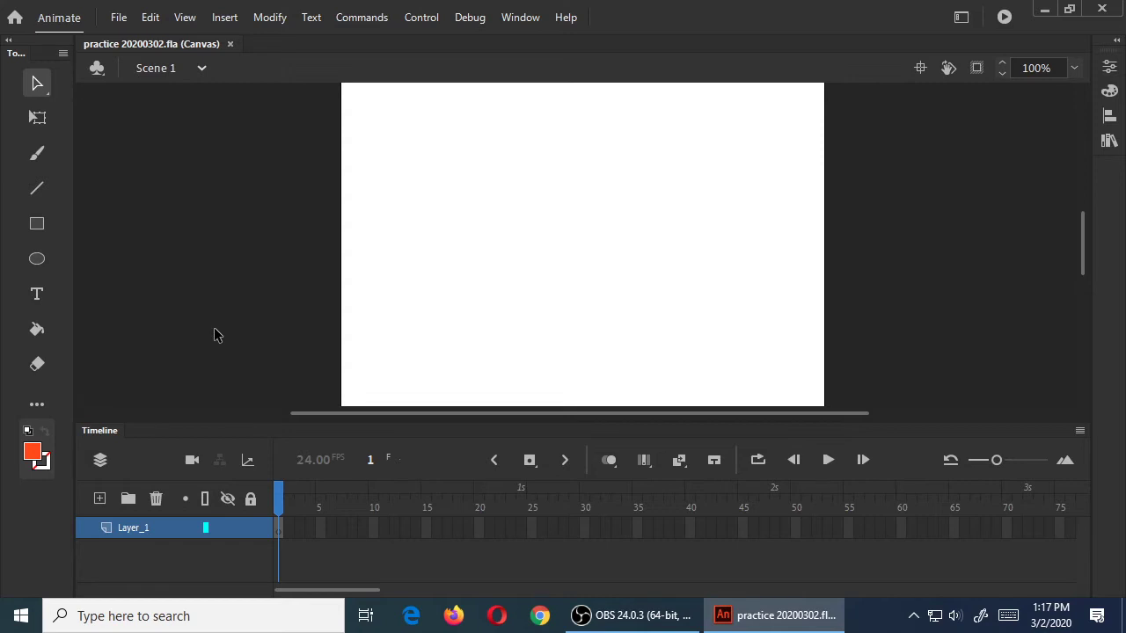
Step: Switch to the Essentials workspace and fit the whole stage in the window
{"action": "left_click", "coordinate": [524, 17]}
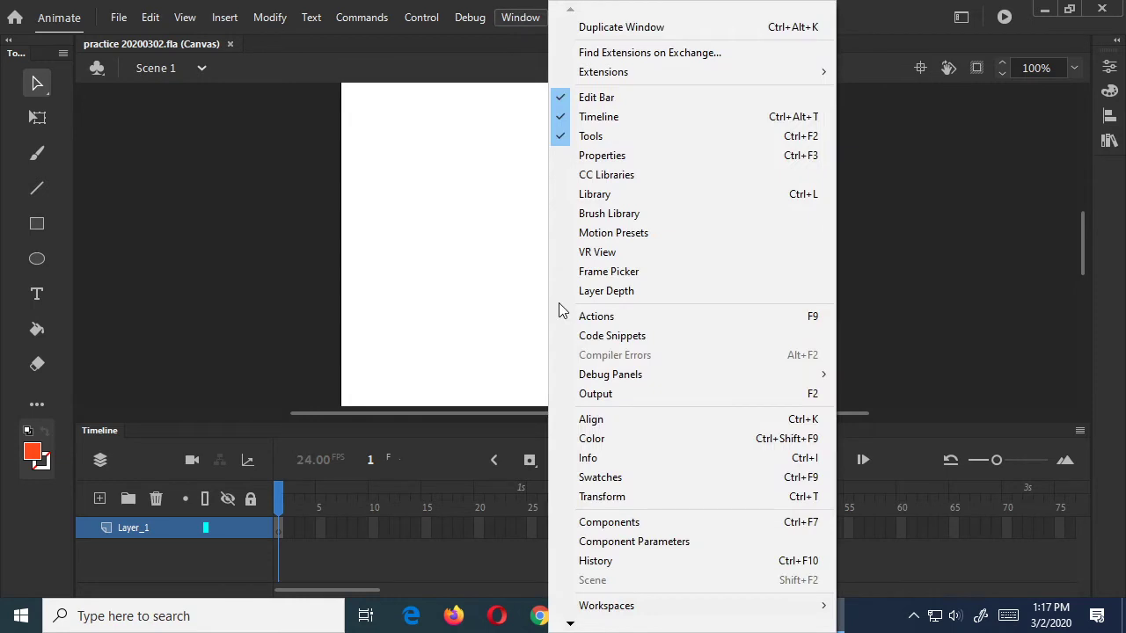
{"action": "mouse_move", "coordinate": [653, 606]}
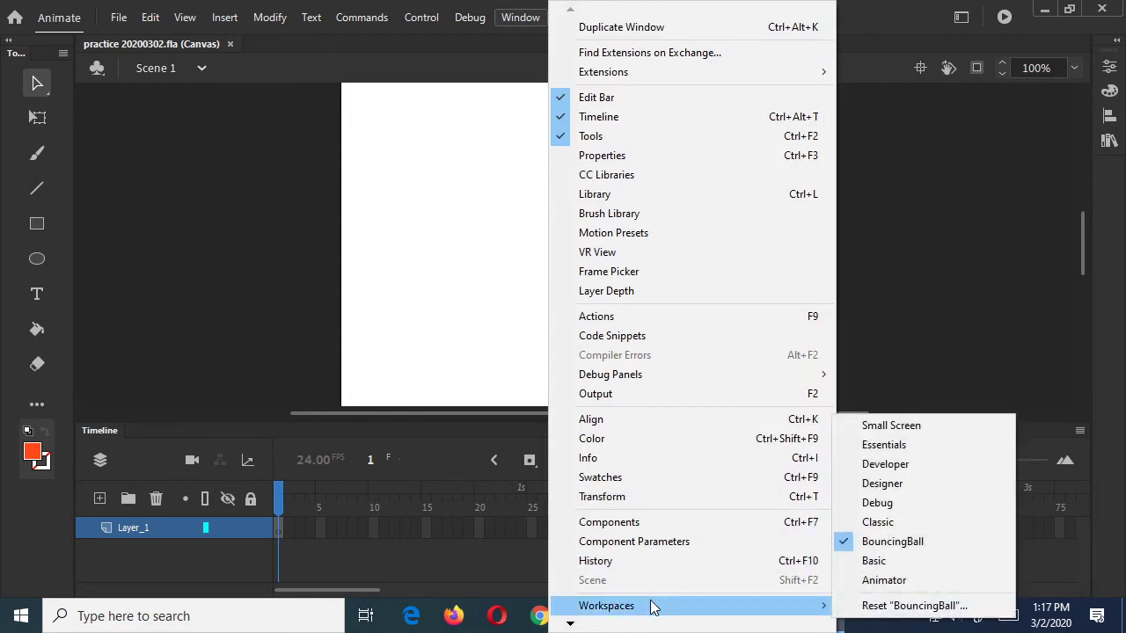
{"action": "left_click", "coordinate": [941, 447]}
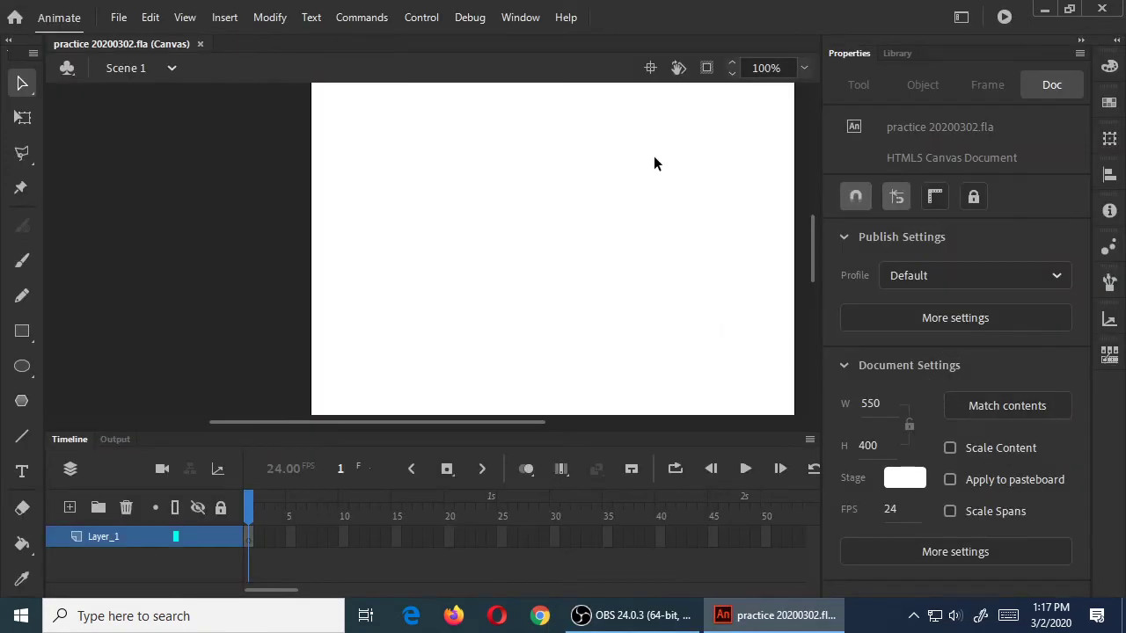
{"action": "left_click", "coordinate": [803, 69]}
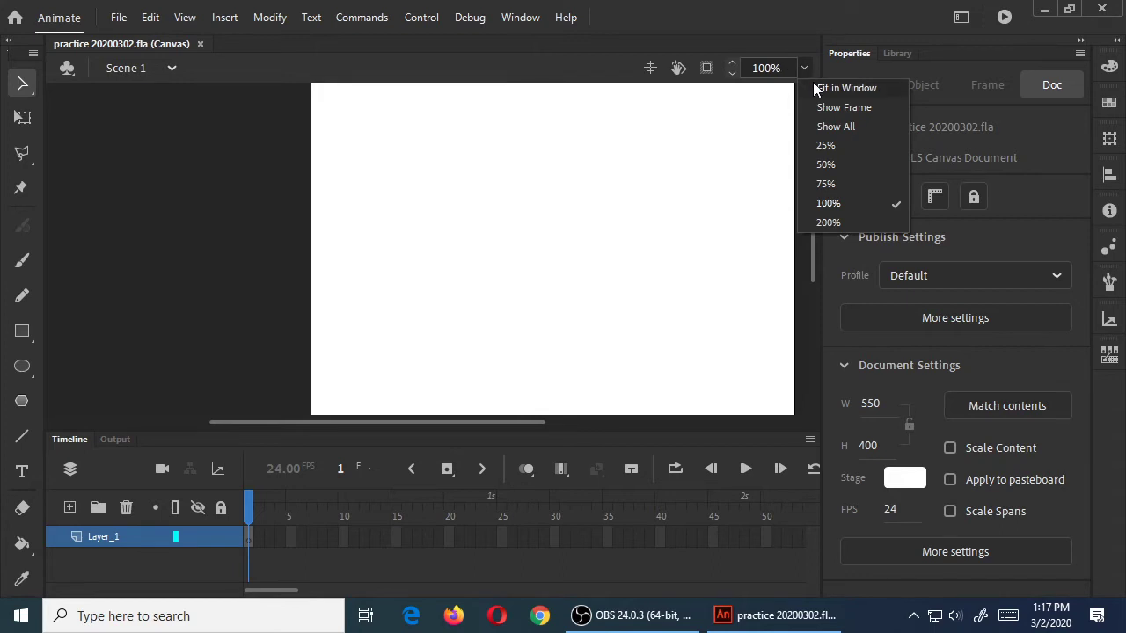
{"action": "left_click", "coordinate": [803, 65]}
{"action": "left_click", "coordinate": [802, 64]}
{"action": "left_click", "coordinate": [810, 87]}
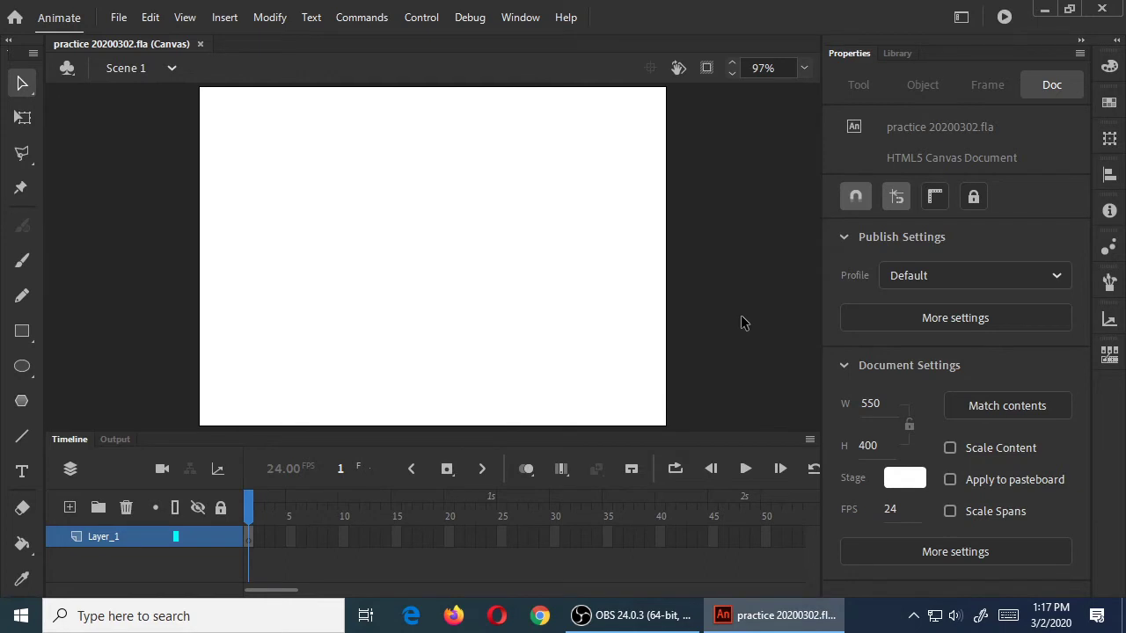
{"action": "left_click", "coordinate": [809, 439]}
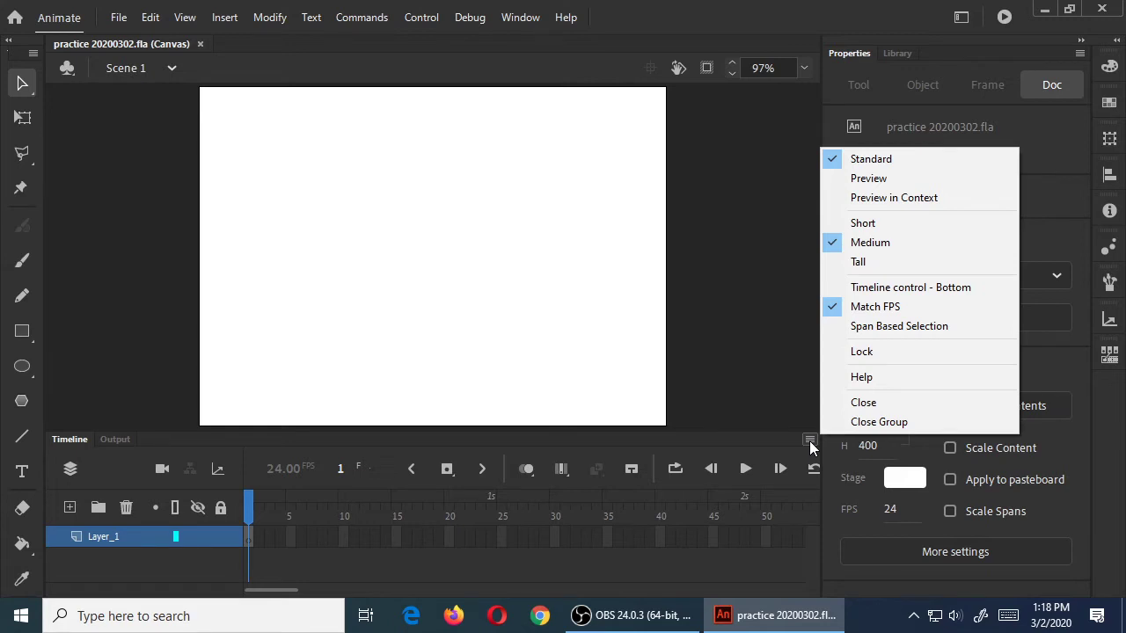
{"action": "left_click", "coordinate": [773, 23]}
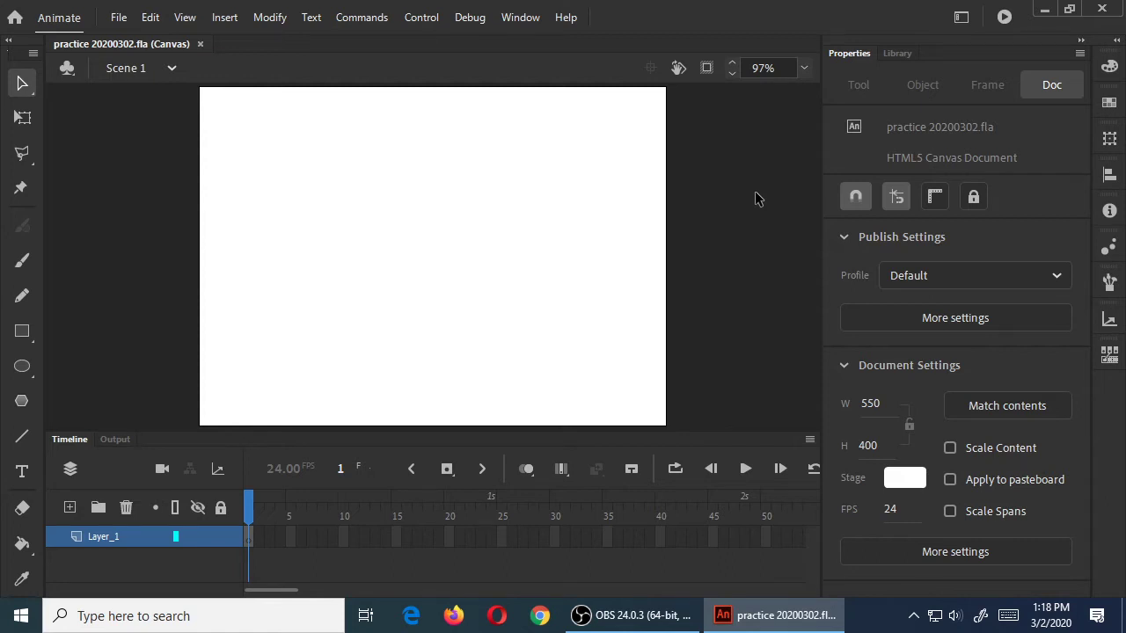
Step: Activate the Classic Brush in a two-column tools panel, enable tilt and set the brush size to 10
{"action": "left_click", "coordinate": [22, 269]}
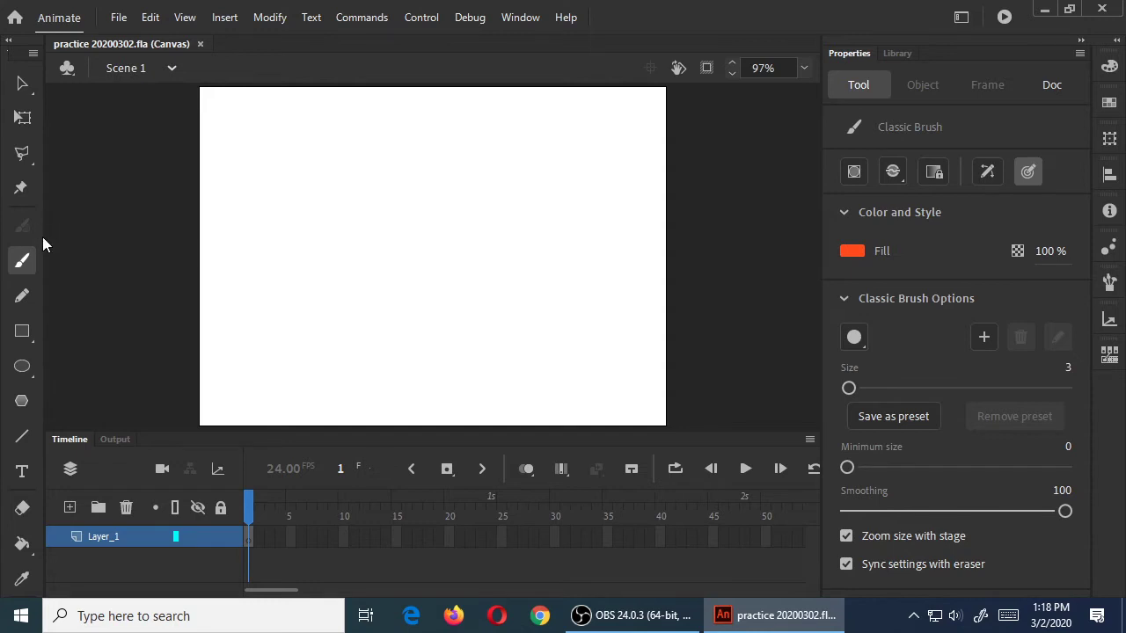
{"action": "left_click_drag", "start_coordinate": [43, 237], "coordinate": [83, 237]}
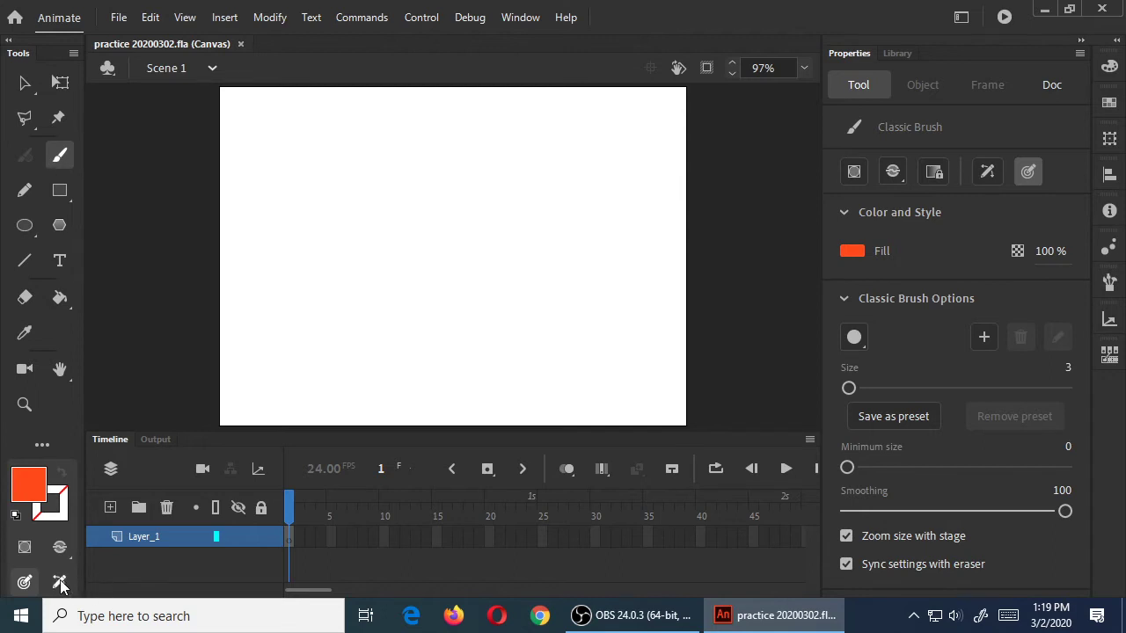
{"action": "left_click", "coordinate": [57, 584]}
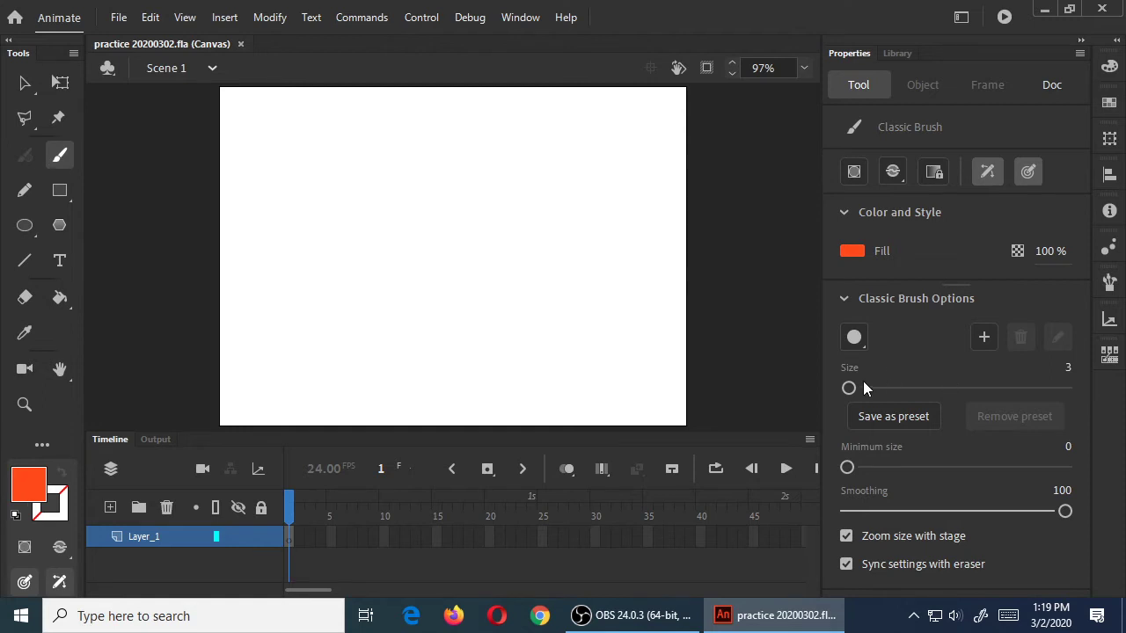
{"action": "left_click_drag", "start_coordinate": [850, 390], "coordinate": [857, 390]}
{"action": "left_click", "coordinate": [1074, 611]}
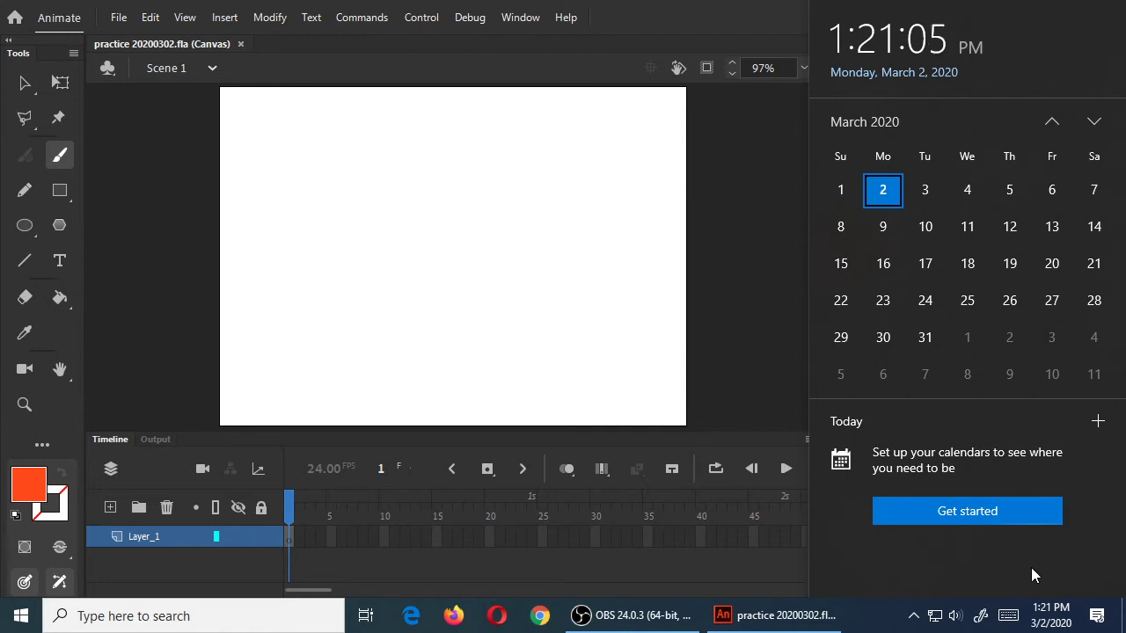
Step: Paint several zigzag test strokes across the stage with pressure and tilt enabled, and undo them all
{"action": "left_click_drag", "start_coordinate": [306, 187], "coordinate": [492, 215]}
{"action": "mouse_move", "coordinate": [473, 160]}
{"action": "left_mouse_down"}
{"action": "mouse_move", "coordinate": [580, 207]}
{"action": "mouse_move", "coordinate": [572, 227]}
{"action": "left_mouse_up"}
{"action": "mouse_move", "coordinate": [276, 295]}
{"action": "left_mouse_down"}
{"action": "mouse_move", "coordinate": [406, 292]}
{"action": "mouse_move", "coordinate": [487, 353]}
{"action": "mouse_move", "coordinate": [607, 345]}
{"action": "left_mouse_up"}
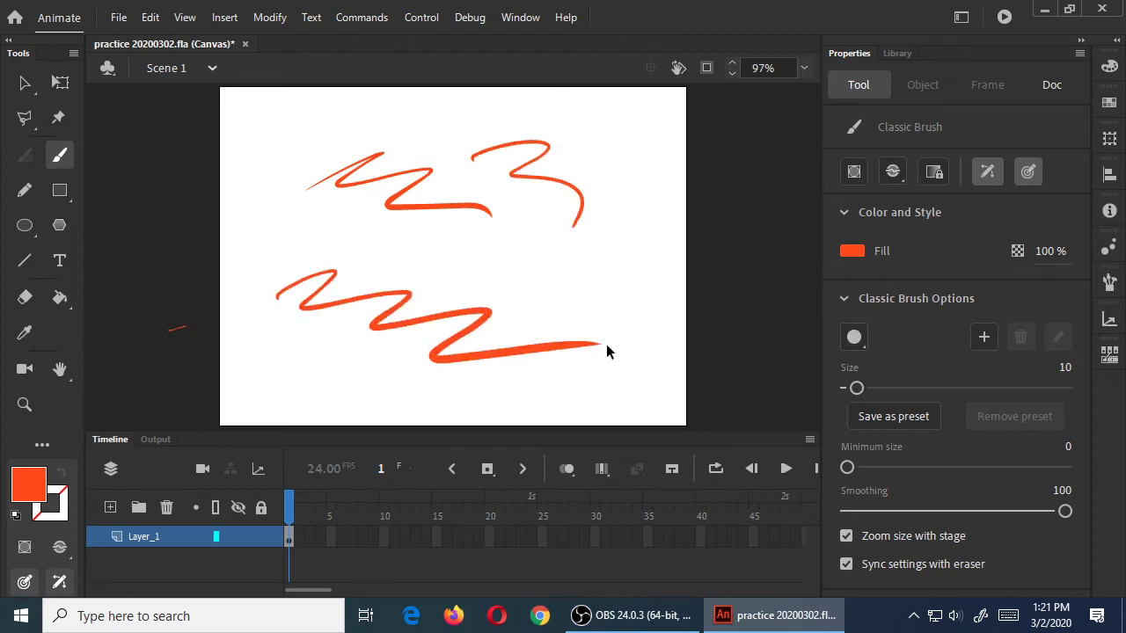
{"action": "key", "text": "ctrl+z"}
{"action": "key", "text": "ctrl+z"}
{"action": "key", "text": "ctrl+z"}
{"action": "key", "text": "ctrl+z"}
Step: Paint a large loose scribble across the stage plus short strokes of varying thickness beside it, and undo the short strokes
{"action": "mouse_move", "coordinate": [227, 181]}
{"action": "left_mouse_down"}
{"action": "mouse_move", "coordinate": [323, 313]}
{"action": "mouse_move", "coordinate": [414, 262]}
{"action": "mouse_move", "coordinate": [473, 256]}
{"action": "mouse_move", "coordinate": [672, 292]}
{"action": "mouse_move", "coordinate": [734, 319]}
{"action": "left_mouse_up"}
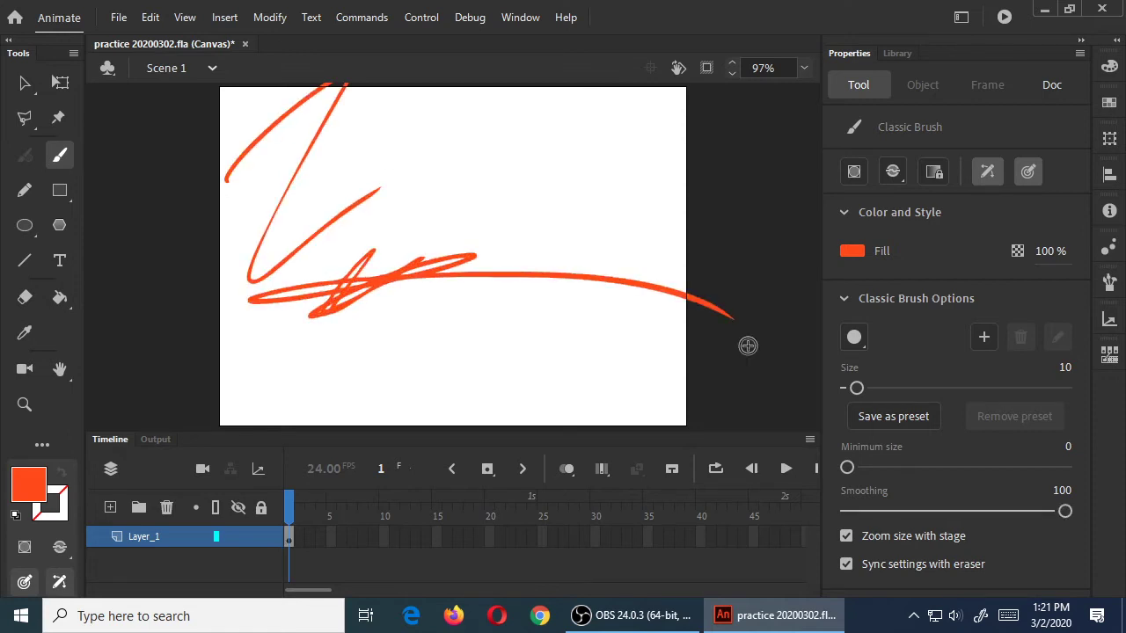
{"action": "mouse_move", "coordinate": [484, 180]}
{"action": "left_mouse_down"}
{"action": "mouse_move", "coordinate": [517, 165]}
{"action": "mouse_move", "coordinate": [552, 186]}
{"action": "left_mouse_up"}
{"action": "mouse_move", "coordinate": [503, 222]}
{"action": "left_mouse_down"}
{"action": "mouse_move", "coordinate": [577, 230]}
{"action": "mouse_move", "coordinate": [597, 206]}
{"action": "mouse_move", "coordinate": [602, 171]}
{"action": "mouse_move", "coordinate": [573, 148]}
{"action": "mouse_move", "coordinate": [599, 142]}
{"action": "mouse_move", "coordinate": [591, 220]}
{"action": "left_mouse_up"}
{"action": "left_click_drag", "start_coordinate": [608, 132], "coordinate": [619, 194]}
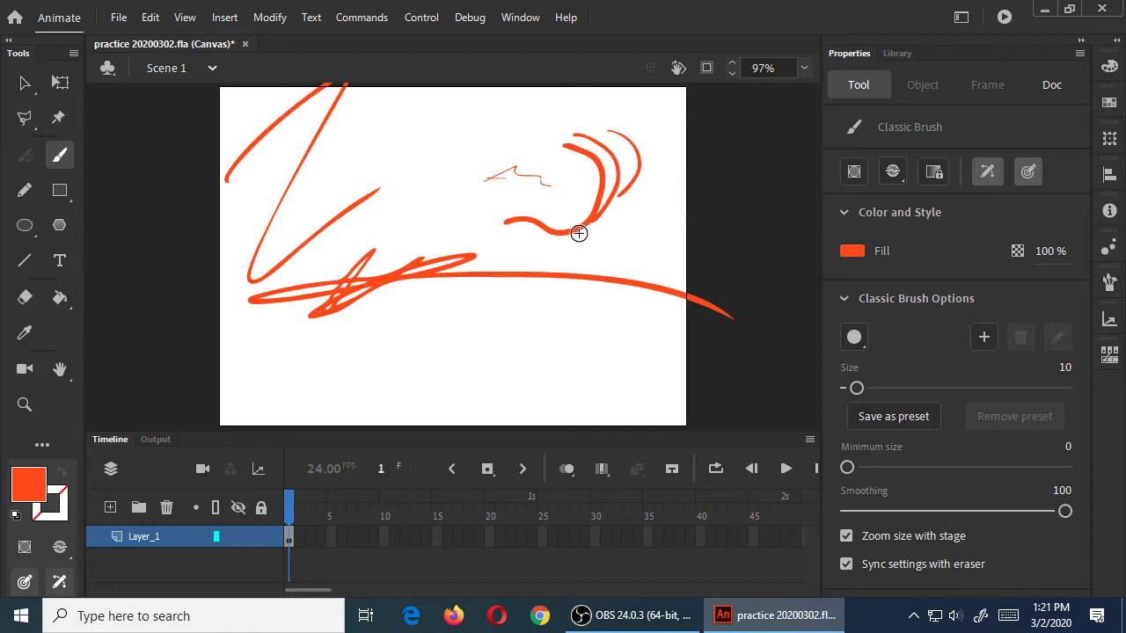
{"action": "key", "text": "ctrl+z"}
{"action": "key", "text": "ctrl+z"}
{"action": "key", "text": "ctrl+z"}
{"action": "key", "text": "ctrl+z"}
{"action": "key", "text": "ctrl+z"}
{"action": "key", "text": "ctrl+z"}
{"action": "key", "text": "ctrl+z"}
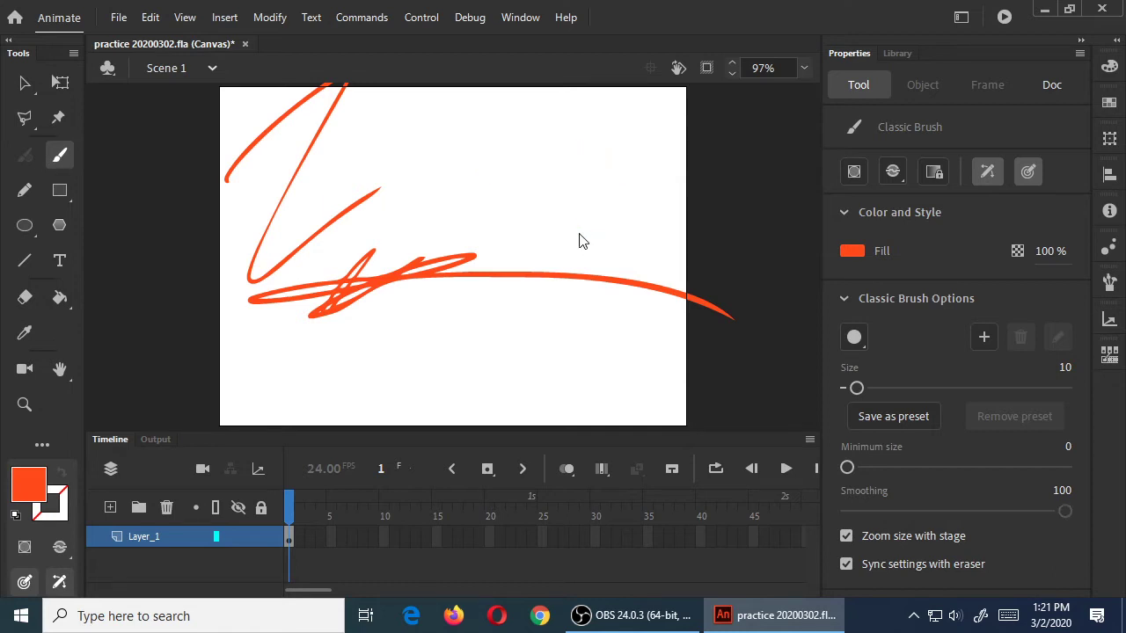
Step: Paint another stroke down the middle of the stage and undo it together with the large scribble
{"action": "mouse_move", "coordinate": [431, 186]}
{"action": "left_mouse_down"}
{"action": "mouse_move", "coordinate": [421, 187]}
{"action": "mouse_move", "coordinate": [458, 242]}
{"action": "mouse_move", "coordinate": [598, 239]}
{"action": "mouse_move", "coordinate": [585, 327]}
{"action": "left_mouse_up"}
{"action": "key", "text": "ctrl+z"}
{"action": "key", "text": "ctrl+z"}
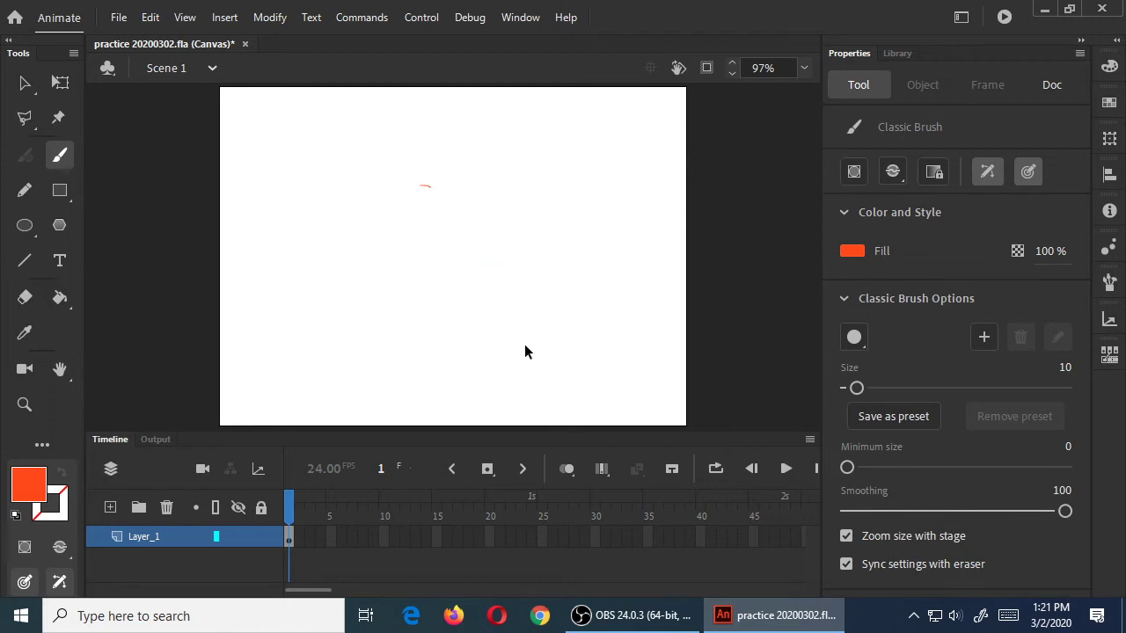
Step: Draw a cartoon face with an ear, eyes, a smile and spiky hair on the stage, and undo the whole drawing
{"action": "mouse_move", "coordinate": [464, 152]}
{"action": "left_mouse_down"}
{"action": "mouse_move", "coordinate": [471, 184]}
{"action": "mouse_move", "coordinate": [455, 229]}
{"action": "mouse_move", "coordinate": [407, 255]}
{"action": "mouse_move", "coordinate": [431, 218]}
{"action": "mouse_move", "coordinate": [545, 182]}
{"action": "mouse_move", "coordinate": [480, 273]}
{"action": "left_mouse_up"}
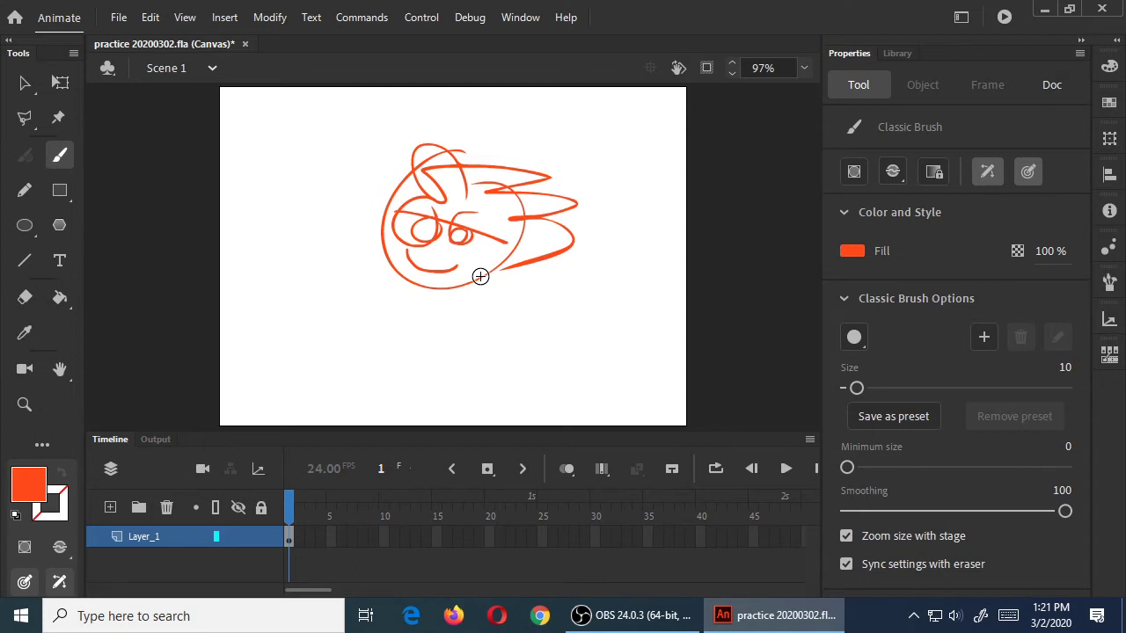
{"action": "key", "text": "ctrl+z"}
{"action": "key", "text": "ctrl+z"}
{"action": "key", "text": "ctrl+z"}
{"action": "key", "text": "ctrl+z"}
{"action": "key", "text": "ctrl+z"}
{"action": "key", "text": "ctrl+z"}
{"action": "key", "text": "ctrl+z"}
{"action": "key", "text": "ctrl+z"}
{"action": "key", "text": "ctrl+z"}
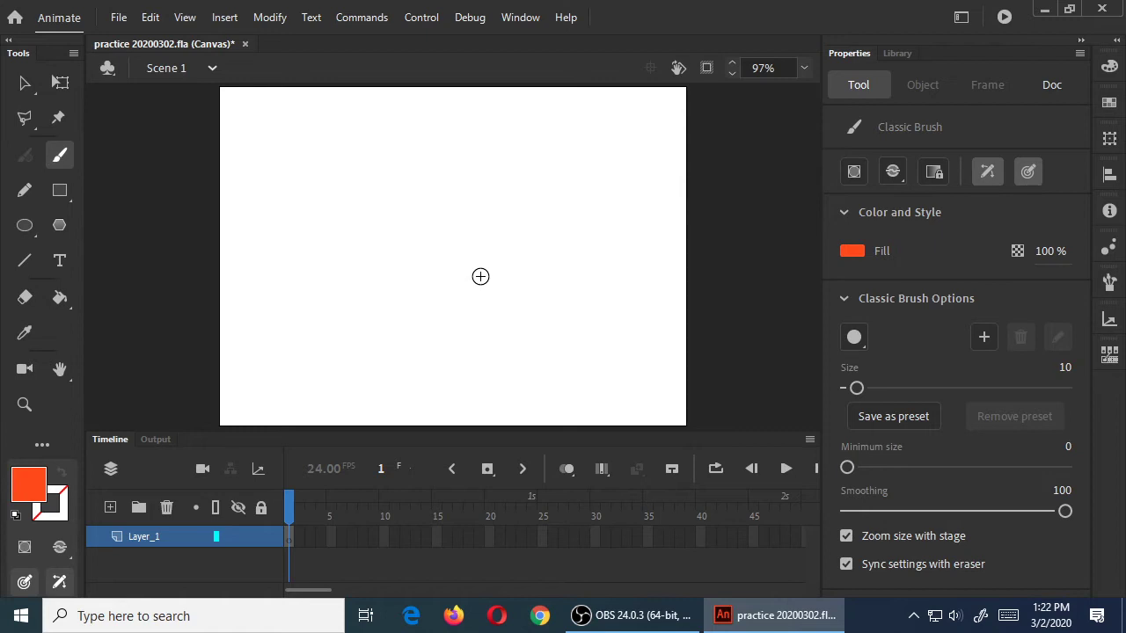
Step: Turn off the brush's pressure and tilt, paint three uniform-width test strokes across the stage, and undo them
{"action": "left_click", "coordinate": [989, 173]}
{"action": "mouse_move", "coordinate": [310, 156]}
{"action": "left_mouse_down"}
{"action": "mouse_move", "coordinate": [469, 141]}
{"action": "mouse_move", "coordinate": [494, 181]}
{"action": "left_mouse_up"}
{"action": "left_click_drag", "start_coordinate": [311, 212], "coordinate": [534, 253]}
{"action": "left_click_drag", "start_coordinate": [299, 260], "coordinate": [577, 314]}
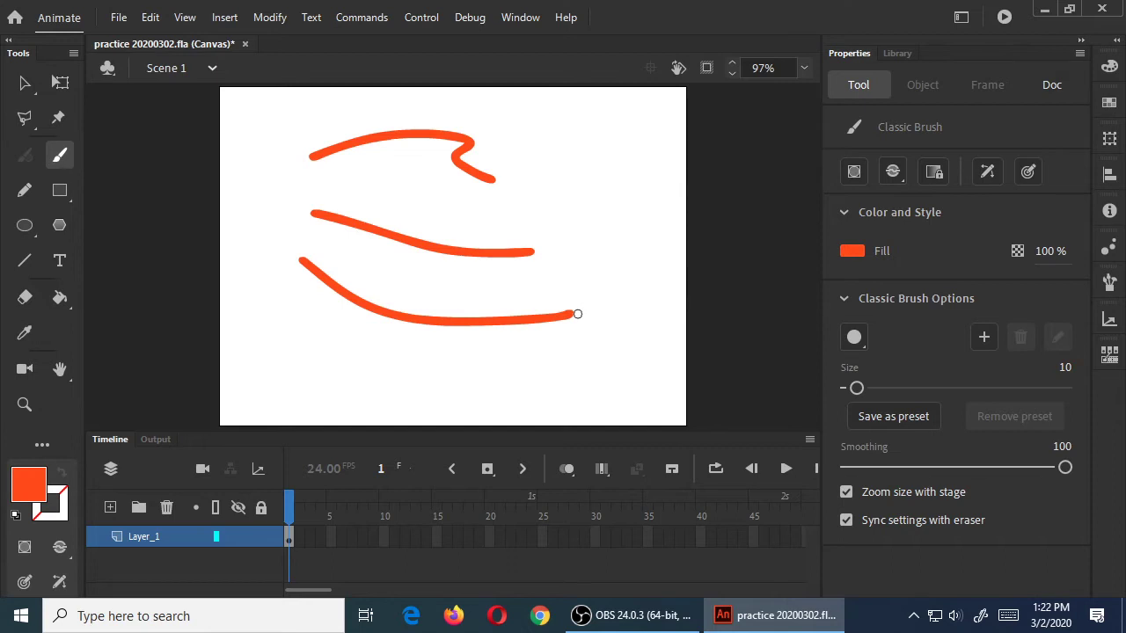
{"action": "key", "text": "ctrl+z"}
{"action": "key", "text": "ctrl+z"}
{"action": "key", "text": "ctrl+z"}
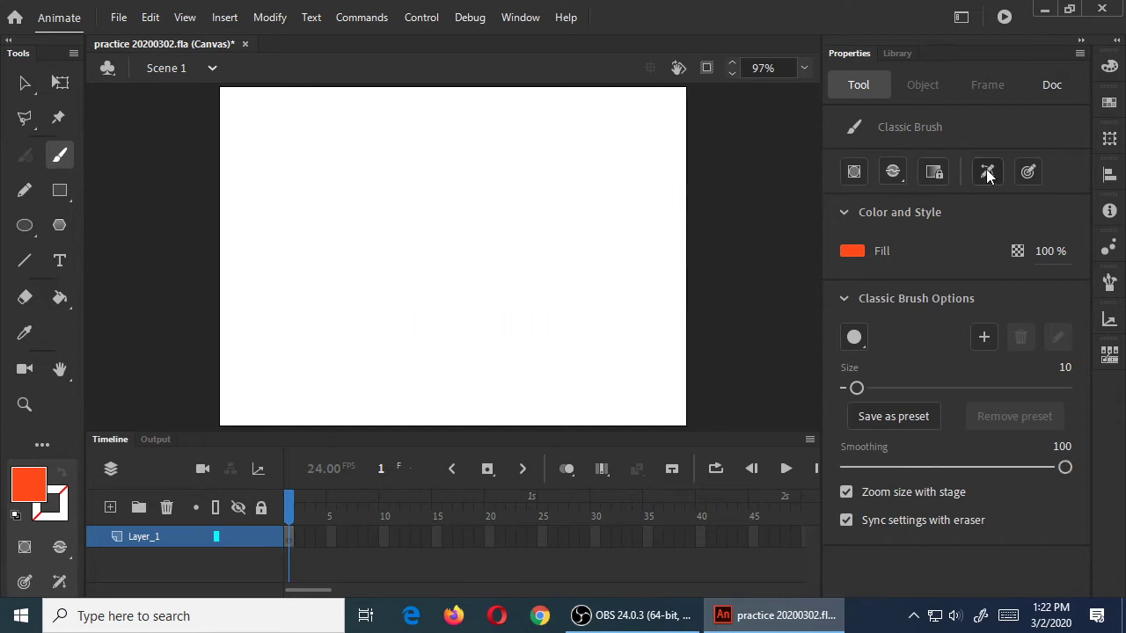
Step: Re-enable pressure and paint a zigzag stroke, re-enable tilt and paint a second one for comparison, and undo both strokes
{"action": "left_click", "coordinate": [1029, 172]}
{"action": "mouse_move", "coordinate": [303, 205]}
{"action": "left_mouse_down"}
{"action": "mouse_move", "coordinate": [440, 211]}
{"action": "mouse_move", "coordinate": [573, 272]}
{"action": "left_mouse_up"}
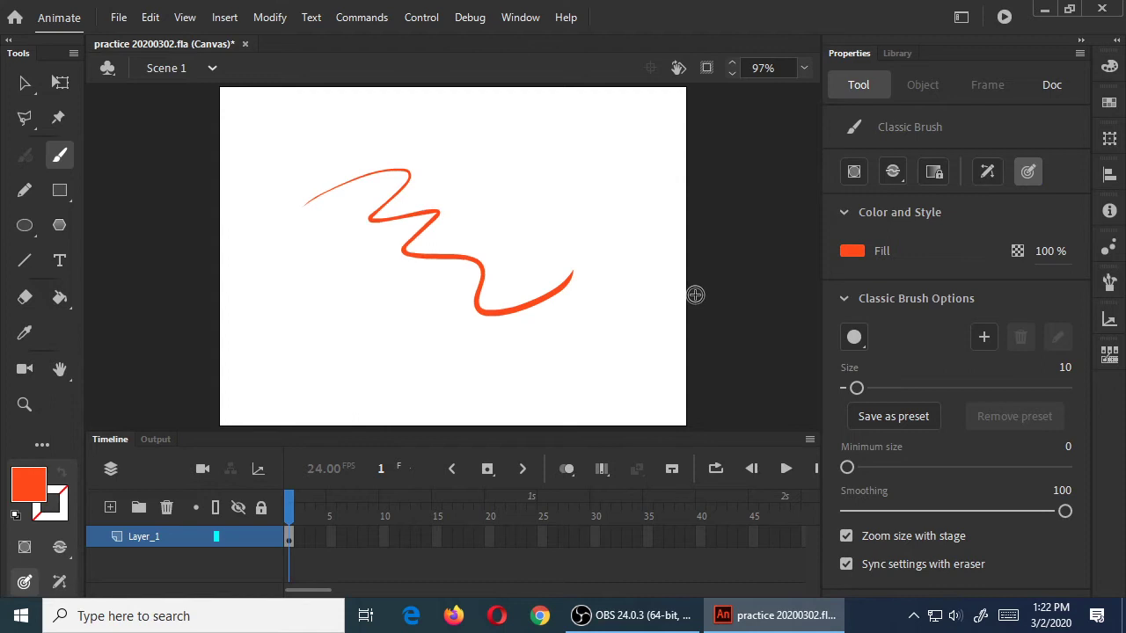
{"action": "left_click", "coordinate": [990, 173]}
{"action": "mouse_move", "coordinate": [405, 141]}
{"action": "left_mouse_down"}
{"action": "mouse_move", "coordinate": [528, 218]}
{"action": "mouse_move", "coordinate": [622, 195]}
{"action": "left_mouse_up"}
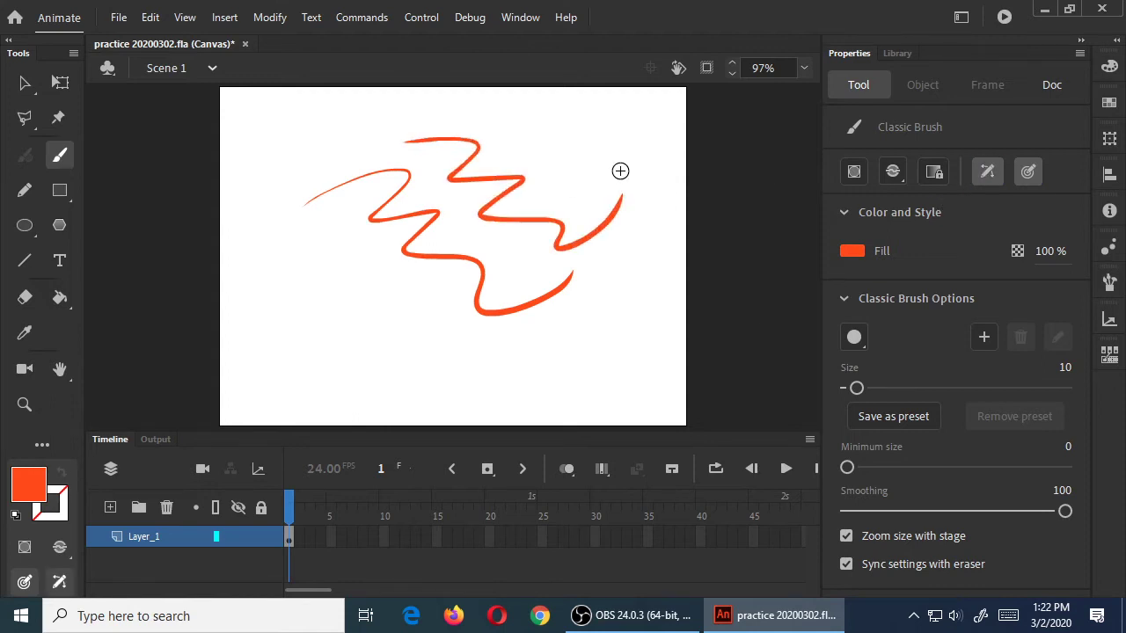
{"action": "key", "text": "ctrl+z"}
{"action": "key", "text": "ctrl+z"}
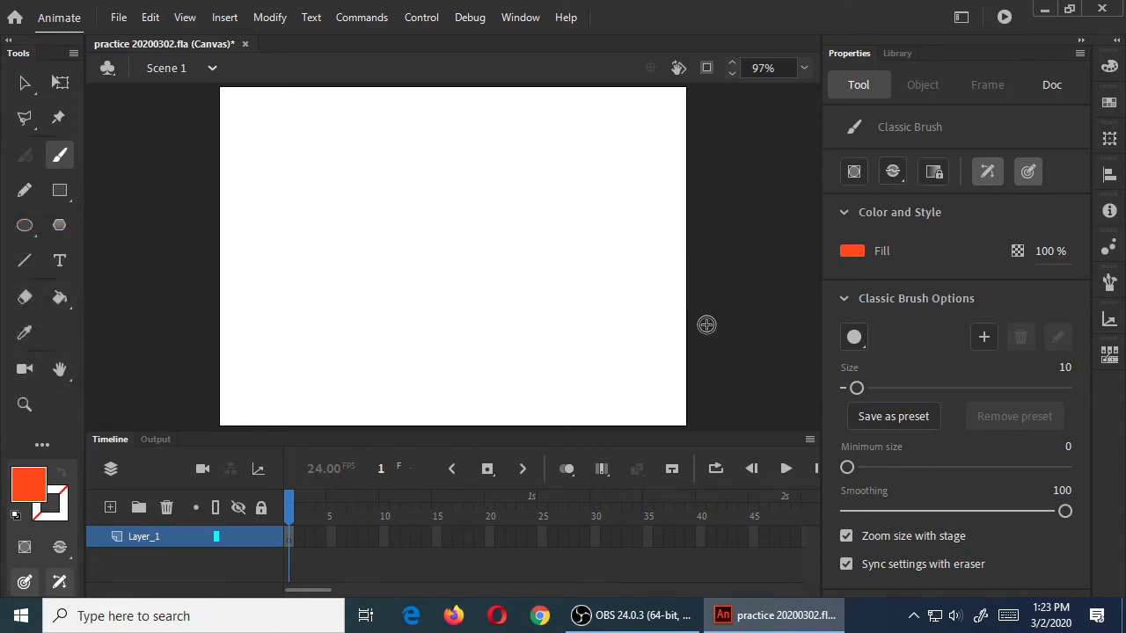
Step: Paint a dot beside the stage's left edge and several short freehand test strokes across the middle and lower part
{"action": "right_click", "coordinate": [552, 211]}
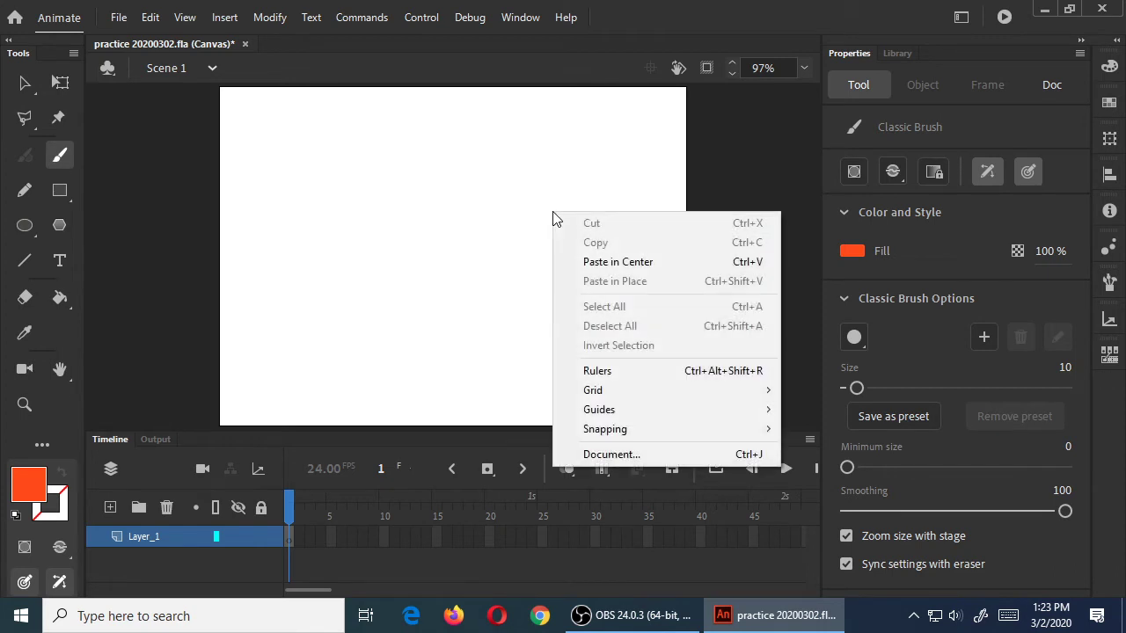
{"action": "left_click", "coordinate": [217, 119]}
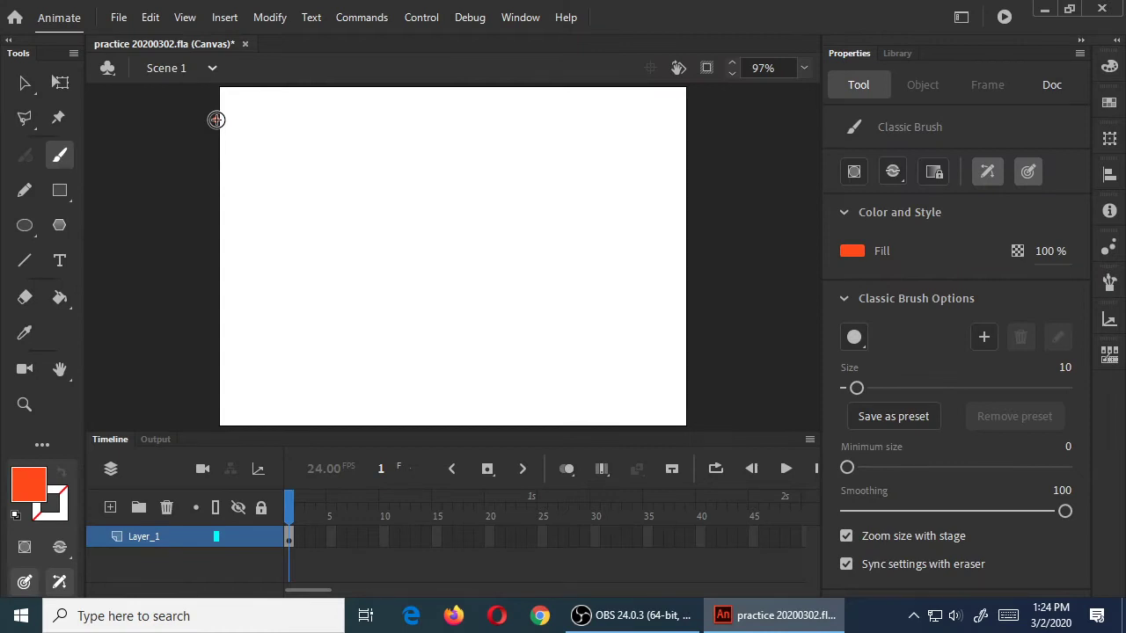
{"action": "mouse_move", "coordinate": [426, 264]}
{"action": "left_mouse_down"}
{"action": "mouse_move", "coordinate": [443, 232]}
{"action": "mouse_move", "coordinate": [466, 224]}
{"action": "mouse_move", "coordinate": [477, 252]}
{"action": "mouse_move", "coordinate": [537, 251]}
{"action": "left_mouse_up"}
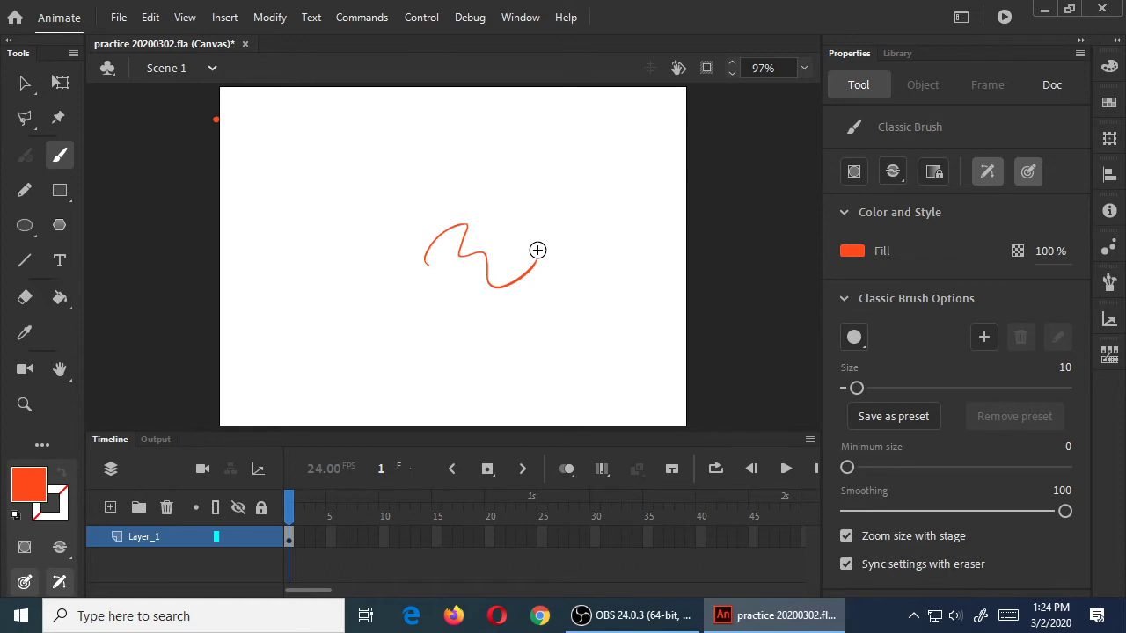
{"action": "mouse_move", "coordinate": [537, 250]}
{"action": "left_mouse_down"}
{"action": "mouse_move", "coordinate": [536, 241]}
{"action": "mouse_move", "coordinate": [560, 243]}
{"action": "mouse_move", "coordinate": [562, 226]}
{"action": "mouse_move", "coordinate": [601, 264]}
{"action": "mouse_move", "coordinate": [586, 273]}
{"action": "left_mouse_up"}
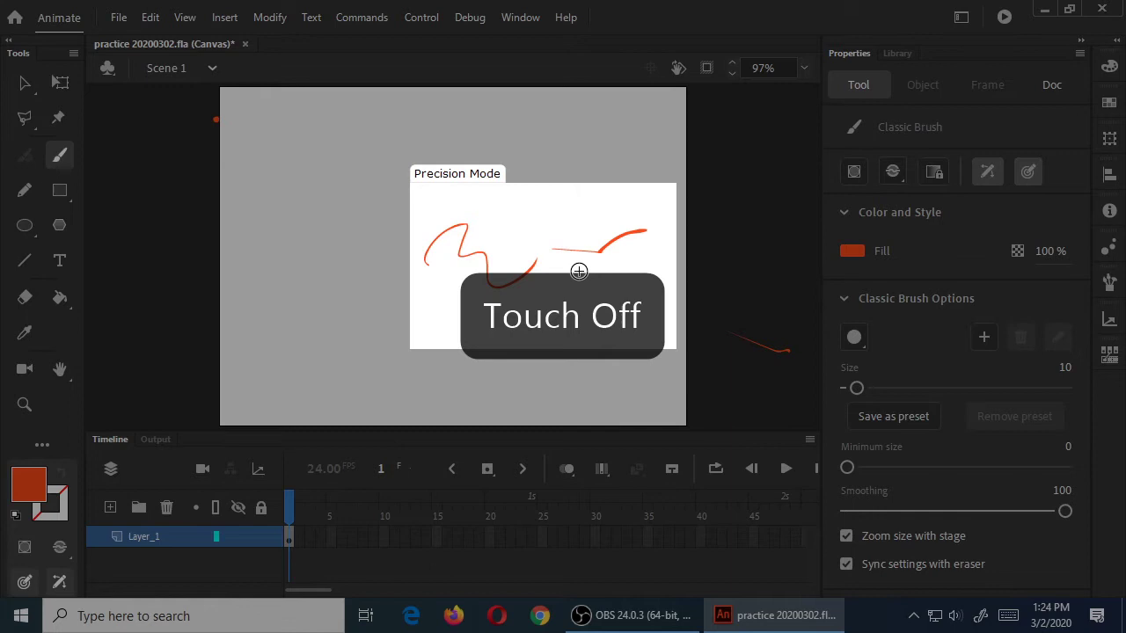
{"action": "mouse_move", "coordinate": [533, 298]}
{"action": "left_mouse_down"}
{"action": "mouse_move", "coordinate": [526, 424]}
{"action": "mouse_move", "coordinate": [550, 427]}
{"action": "left_mouse_up"}
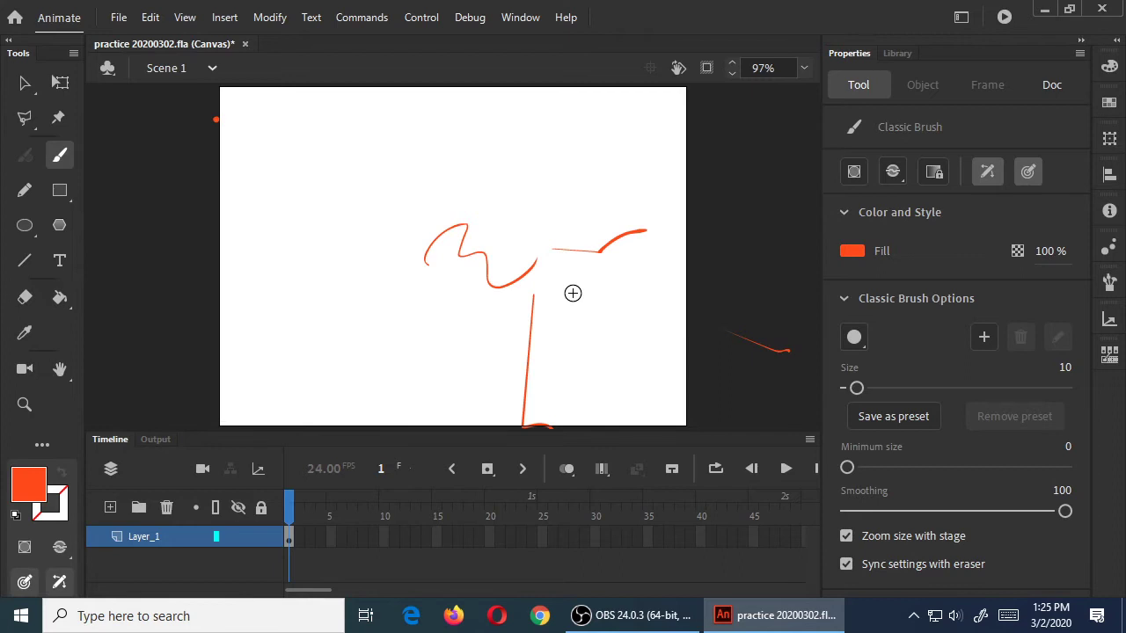
Step: Try out incremental brush resizing by enlarging the Classic Brush, shrinking it, and enlarging it slightly again
{"action": "key", "text": "shift"}
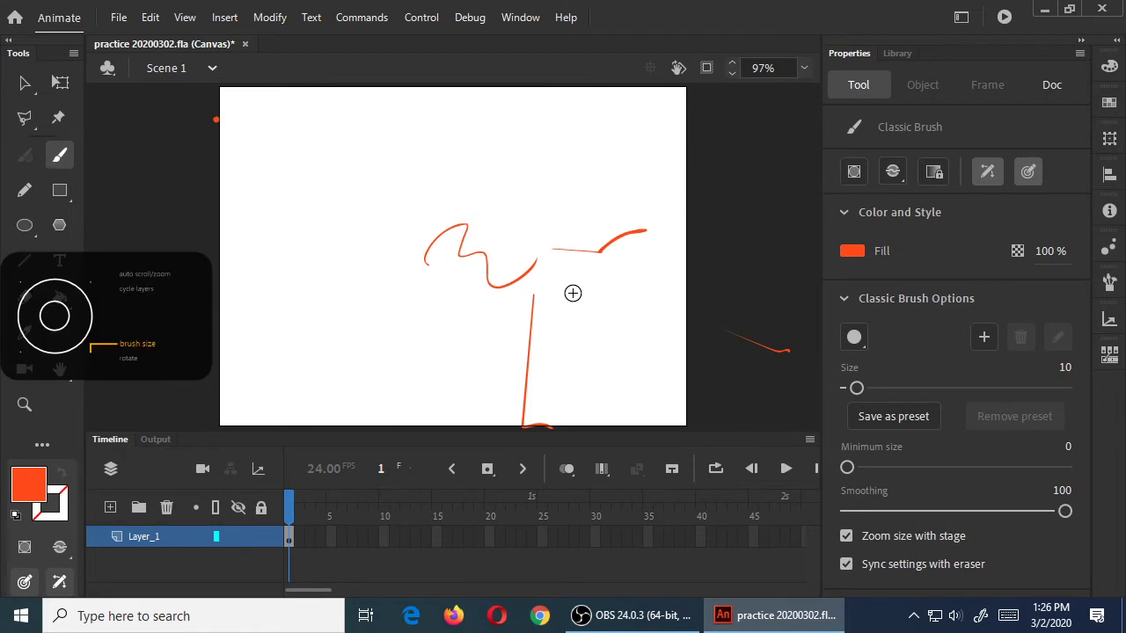
{"action": "key", "text": "bracketright"}
{"action": "key", "text": "bracketright"}
{"action": "key", "text": "bracketright"}
{"action": "key", "text": "bracketright"}
{"action": "key", "text": "bracketright"}
{"action": "key", "text": "bracketright"}
{"action": "key", "text": "bracketright"}
{"action": "key", "text": "bracketright"}
{"action": "key", "text": "bracketright"}
{"action": "key", "text": "bracketright"}
{"action": "key", "text": "bracketright"}
{"action": "key", "text": "bracketright"}
{"action": "key", "text": "bracketright"}
{"action": "key", "text": "bracketright"}
{"action": "key", "text": "bracketright"}
{"action": "key", "text": "bracketright"}
{"action": "key", "text": "bracketright"}
{"action": "key", "text": "bracketright"}
{"action": "key", "text": "bracketright"}
{"action": "key", "text": "bracketright"}
{"action": "key", "text": "bracketright"}
{"action": "key", "text": "bracketright"}
{"action": "key", "text": "bracketleft"}
{"action": "key", "text": "bracketleft"}
{"action": "key", "text": "bracketleft"}
{"action": "key", "text": "bracketleft"}
{"action": "key", "text": "bracketleft"}
{"action": "key", "text": "bracketleft"}
{"action": "key", "text": "bracketleft"}
{"action": "key", "text": "bracketleft"}
{"action": "key", "text": "bracketleft"}
{"action": "key", "text": "bracketleft"}
{"action": "key", "text": "bracketleft"}
{"action": "key", "text": "bracketleft"}
{"action": "key", "text": "bracketleft"}
{"action": "key", "text": "bracketleft"}
{"action": "key", "text": "bracketleft"}
{"action": "key", "text": "bracketleft"}
{"action": "key", "text": "bracketleft"}
{"action": "key", "text": "bracketleft"}
{"action": "key", "text": "bracketleft"}
{"action": "key", "text": "bracketleft"}
{"action": "key", "text": "bracketleft"}
{"action": "key", "text": "bracketleft"}
{"action": "key", "text": "bracketleft"}
{"action": "key", "text": "bracketleft"}
{"action": "key", "text": "bracketleft"}
{"action": "key", "text": "bracketleft"}
{"action": "key", "text": "bracketleft"}
{"action": "key", "text": "bracketright"}
{"action": "key", "text": "bracketright"}
{"action": "key", "text": "bracketright"}
{"action": "key", "text": "bracketright"}
{"action": "key", "text": "bracketright"}
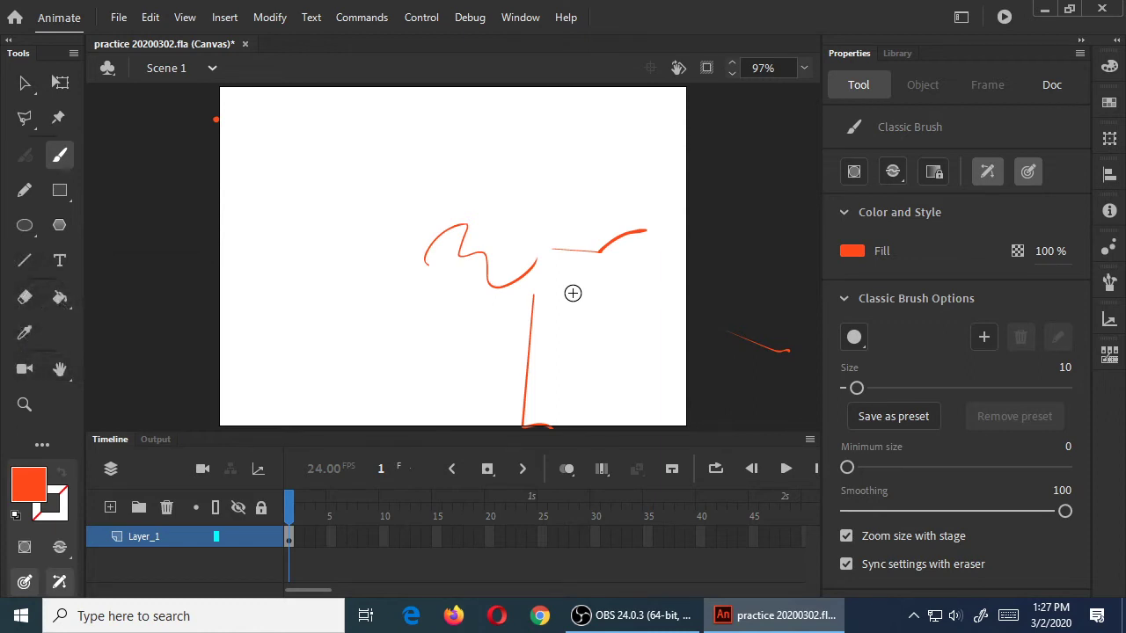
Step: Paint several zigzag and looping strokes while enlarging the brush to size 29, and delete all artwork
{"action": "left_click_drag", "start_coordinate": [401, 172], "coordinate": [556, 206]}
{"action": "key", "text": "bracketright"}
{"action": "key", "text": "bracketright"}
{"action": "key", "text": "bracketright"}
{"action": "key", "text": "bracketright"}
{"action": "key", "text": "bracketright"}
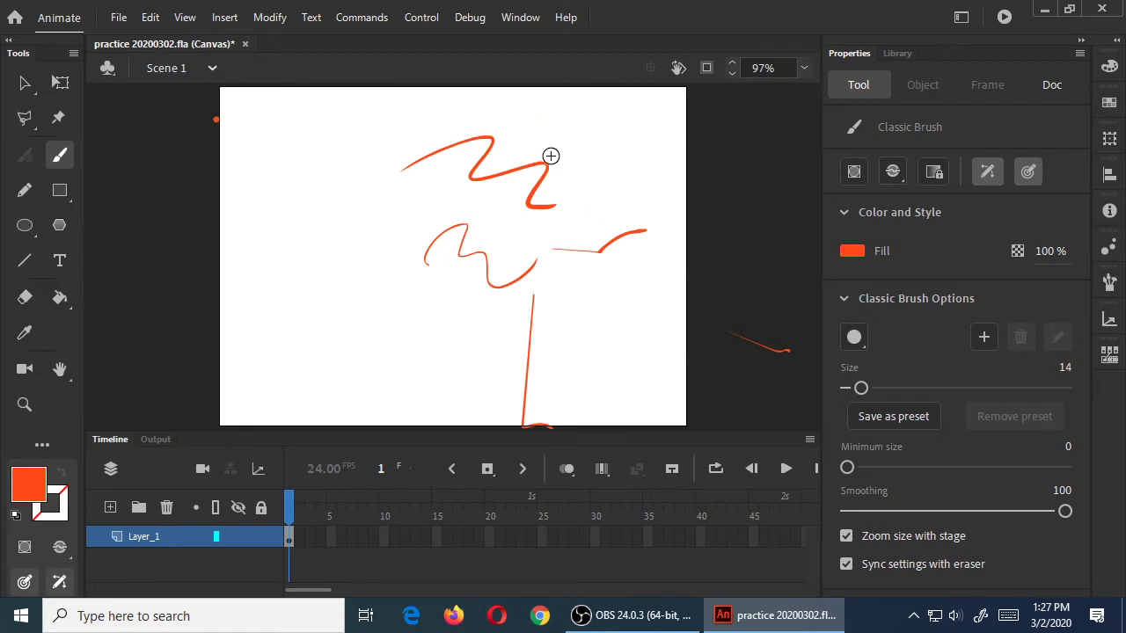
{"action": "left_click_drag", "start_coordinate": [314, 290], "coordinate": [431, 376]}
{"action": "mouse_move", "coordinate": [462, 325]}
{"action": "left_mouse_down"}
{"action": "mouse_move", "coordinate": [519, 365]}
{"action": "mouse_move", "coordinate": [546, 363]}
{"action": "left_mouse_up"}
{"action": "mouse_move", "coordinate": [290, 167]}
{"action": "left_mouse_down"}
{"action": "mouse_move", "coordinate": [431, 190]}
{"action": "mouse_move", "coordinate": [535, 146]}
{"action": "mouse_move", "coordinate": [638, 182]}
{"action": "left_mouse_up"}
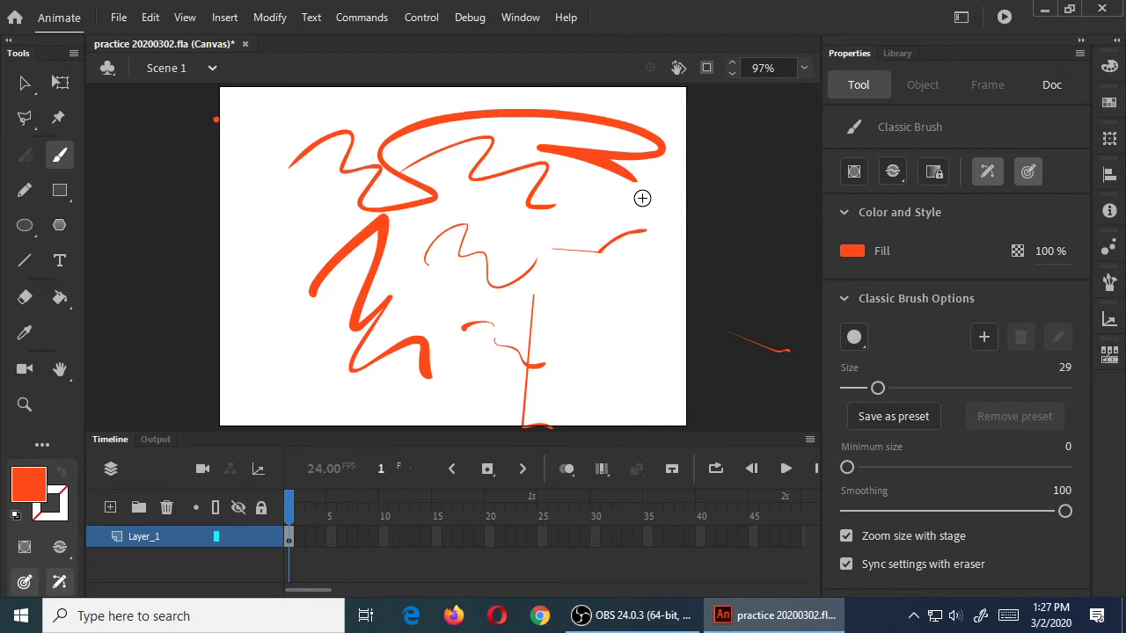
{"action": "key", "text": "ctrl+a"}
{"action": "key", "text": "Delete"}
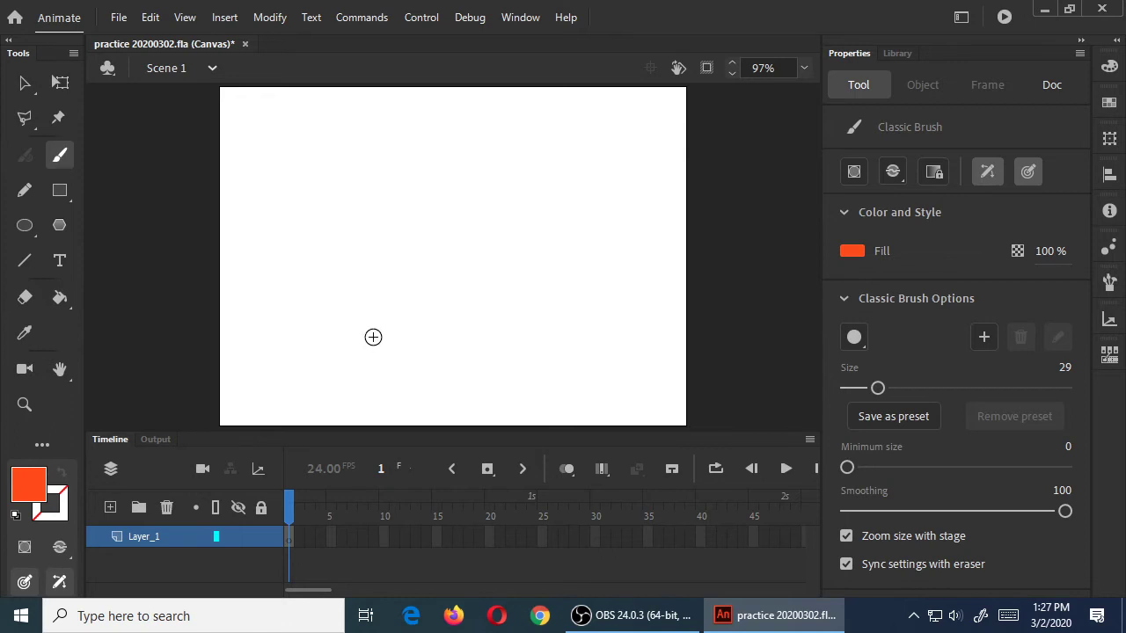
Step: Paint two dots and a long wavy stroke with the size 29 brush, and erase pieces of the stroke
{"action": "right_click", "coordinate": [414, 192]}
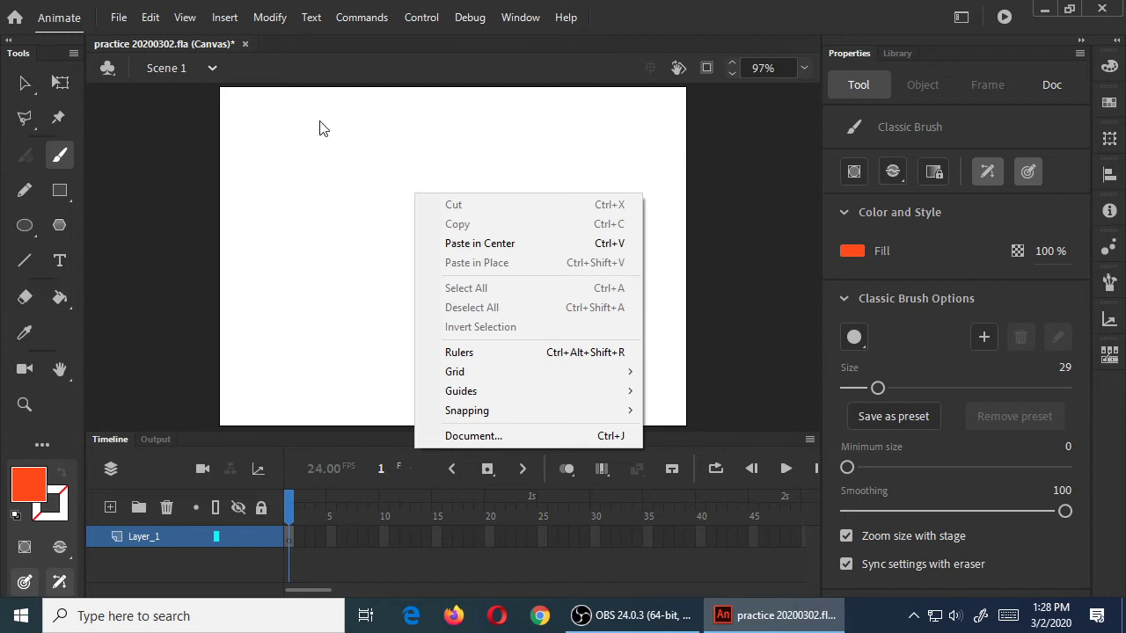
{"action": "left_click", "coordinate": [258, 209]}
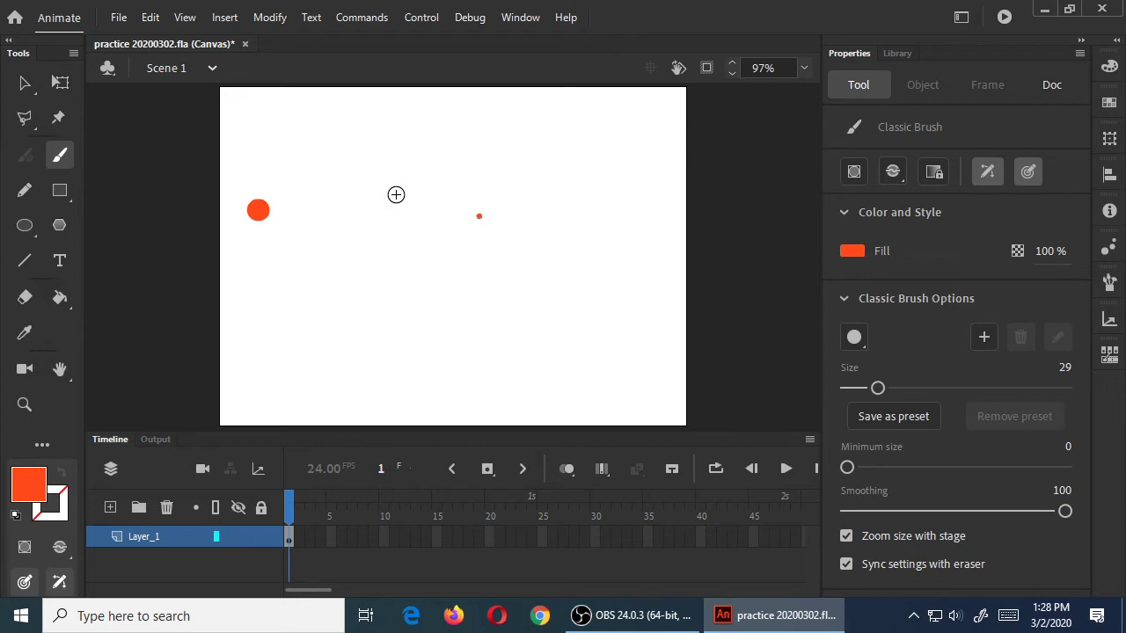
{"action": "mouse_move", "coordinate": [350, 288]}
{"action": "left_mouse_down"}
{"action": "mouse_move", "coordinate": [548, 291]}
{"action": "mouse_move", "coordinate": [654, 374]}
{"action": "mouse_move", "coordinate": [592, 214]}
{"action": "mouse_move", "coordinate": [345, 161]}
{"action": "left_mouse_up"}
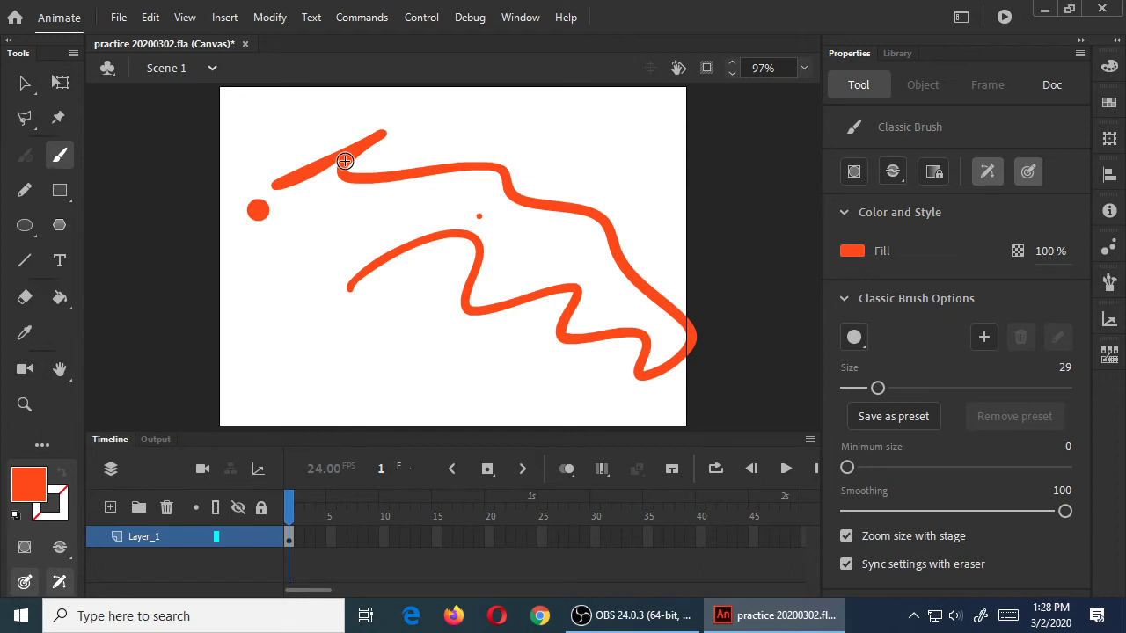
{"action": "mouse_move", "coordinate": [709, 337]}
{"action": "left_mouse_down"}
{"action": "mouse_move", "coordinate": [478, 337]}
{"action": "mouse_move", "coordinate": [648, 267]}
{"action": "mouse_move", "coordinate": [694, 311]}
{"action": "left_mouse_up"}
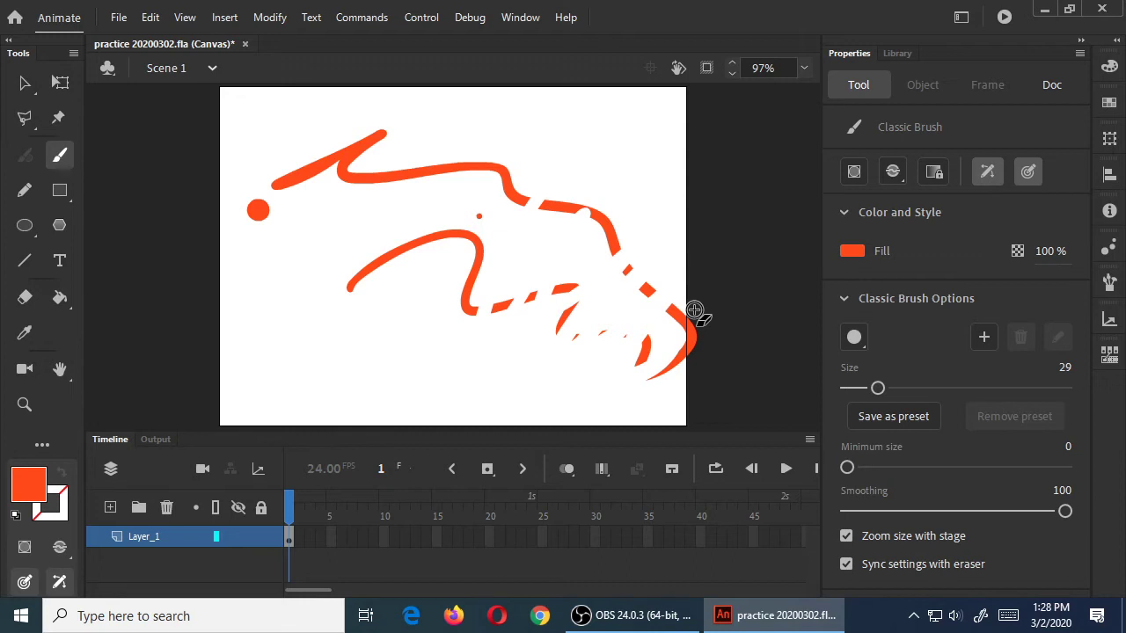
{"action": "mouse_move", "coordinate": [458, 167]}
{"action": "left_mouse_down"}
{"action": "mouse_move", "coordinate": [542, 174]}
{"action": "mouse_move", "coordinate": [529, 212]}
{"action": "mouse_move", "coordinate": [598, 216]}
{"action": "left_mouse_up"}
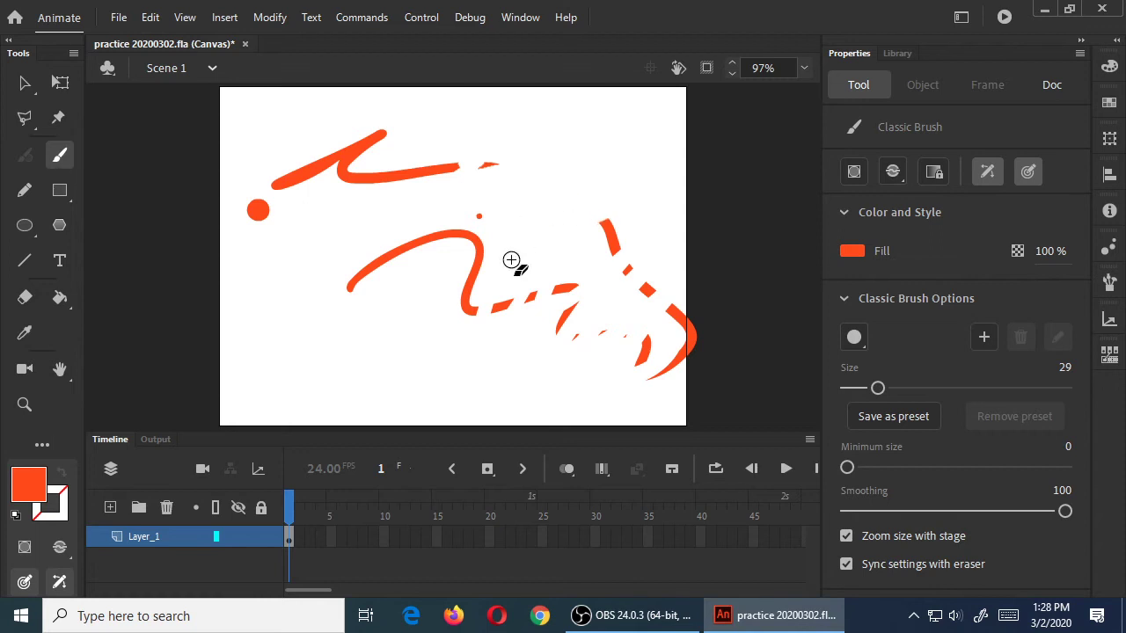
Step: Reduce the brush size from a first test zigzag to 13, and paint another zigzag across the lower stage
{"action": "left_click_drag", "start_coordinate": [532, 160], "coordinate": [605, 208]}
{"action": "key", "text": "bracketleft"}
{"action": "key", "text": "bracketleft"}
{"action": "key", "text": "bracketleft"}
{"action": "key", "text": "bracketleft"}
{"action": "key", "text": "bracketleft"}
{"action": "key", "text": "bracketleft"}
{"action": "key", "text": "bracketleft"}
{"action": "key", "text": "bracketleft"}
{"action": "key", "text": "bracketleft"}
{"action": "key", "text": "bracketleft"}
{"action": "key", "text": "bracketleft"}
{"action": "key", "text": "bracketleft"}
{"action": "key", "text": "bracketleft"}
{"action": "key", "text": "bracketleft"}
{"action": "key", "text": "bracketleft"}
{"action": "key", "text": "bracketleft"}
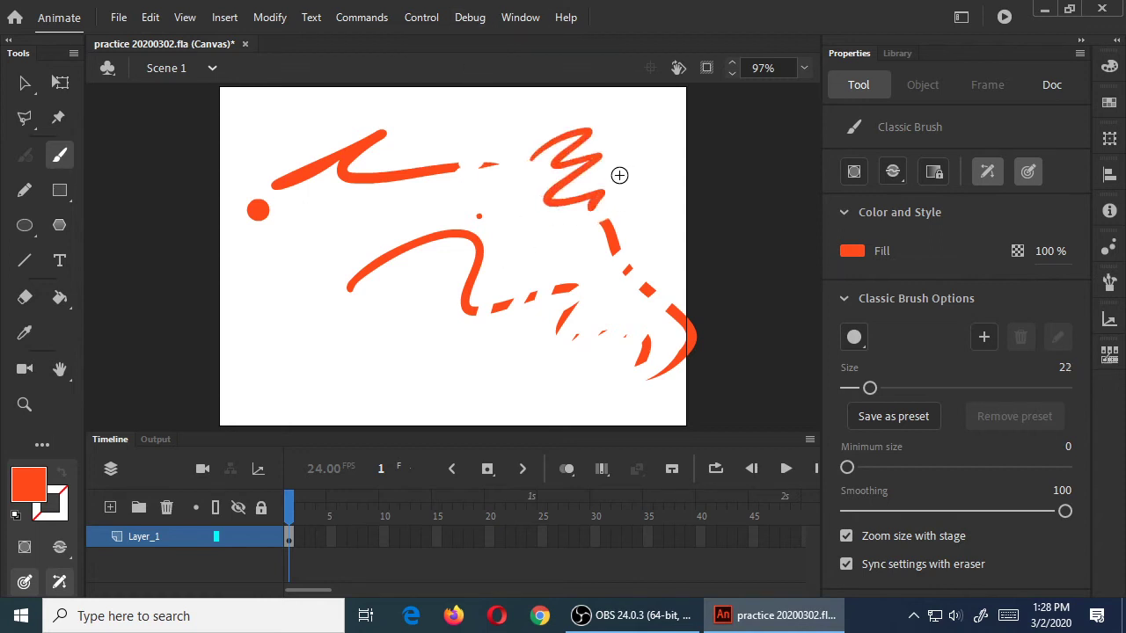
{"action": "mouse_move", "coordinate": [297, 338]}
{"action": "left_mouse_down"}
{"action": "mouse_move", "coordinate": [400, 339]}
{"action": "mouse_move", "coordinate": [429, 384]}
{"action": "mouse_move", "coordinate": [550, 409]}
{"action": "left_mouse_up"}
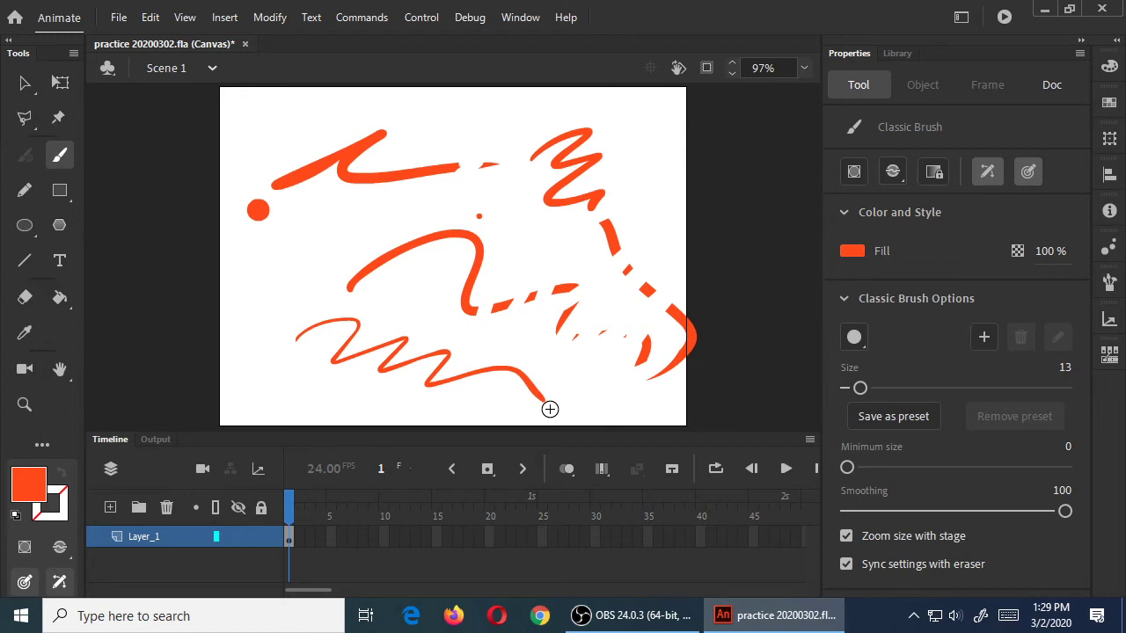
Step: Delete all artwork from the stage and save the document
{"action": "key", "text": "ctrl+a"}
{"action": "key", "text": "Delete"}
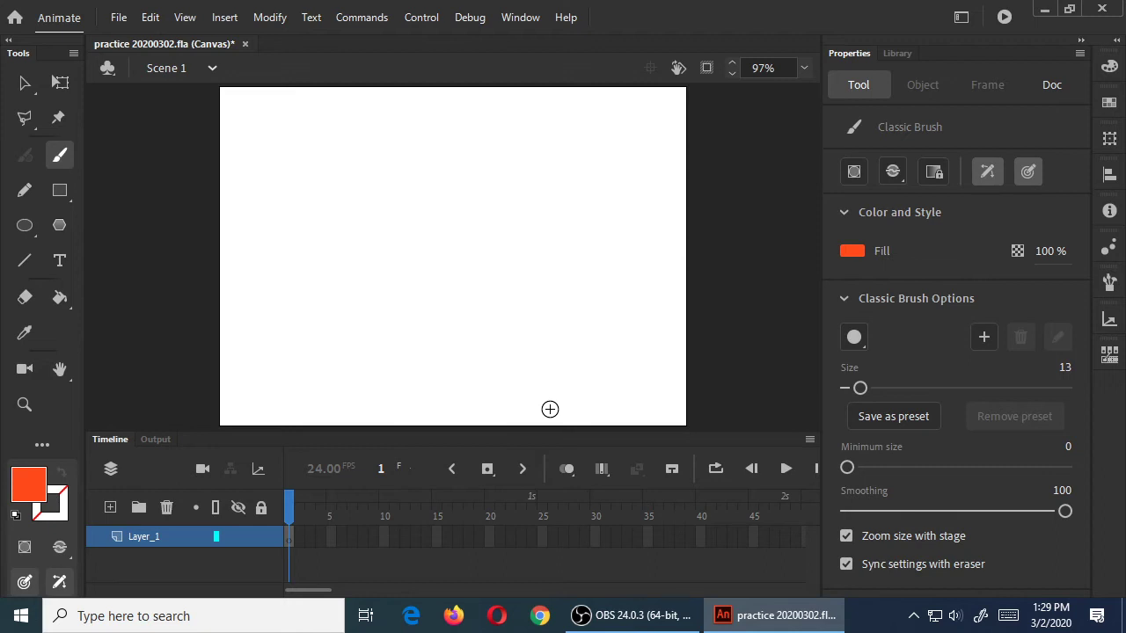
{"action": "key", "text": "ctrl+s"}
Step: Switch to the desktop and open the Lesson05 folder inside CIS125 on the Web Design share
{"action": "key", "text": "super+d"}
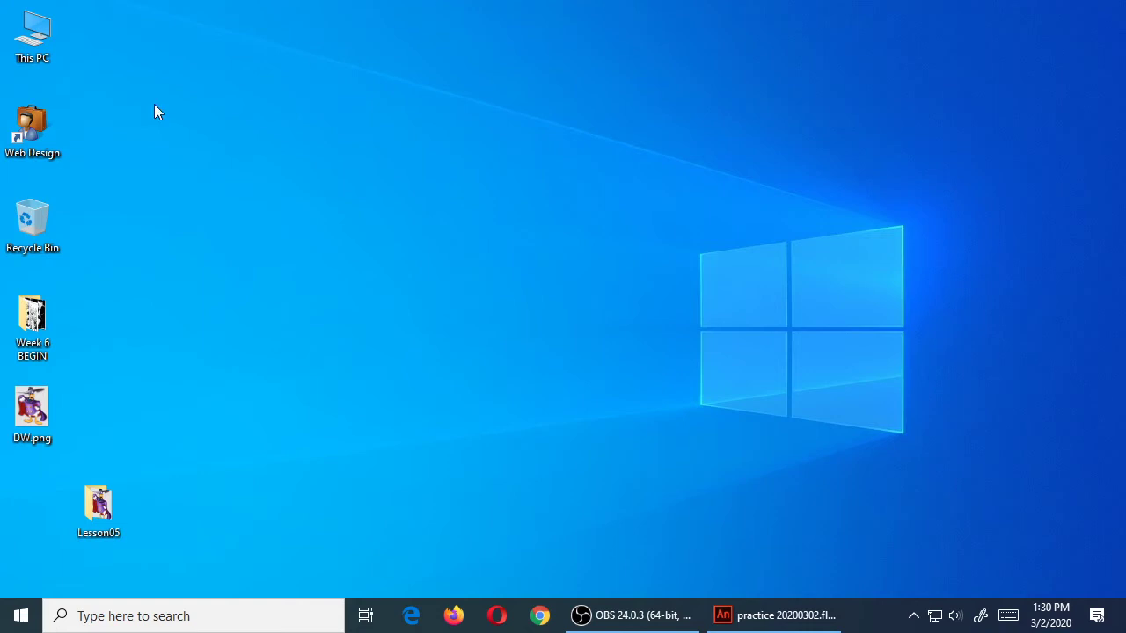
{"action": "double_click", "coordinate": [37, 120]}
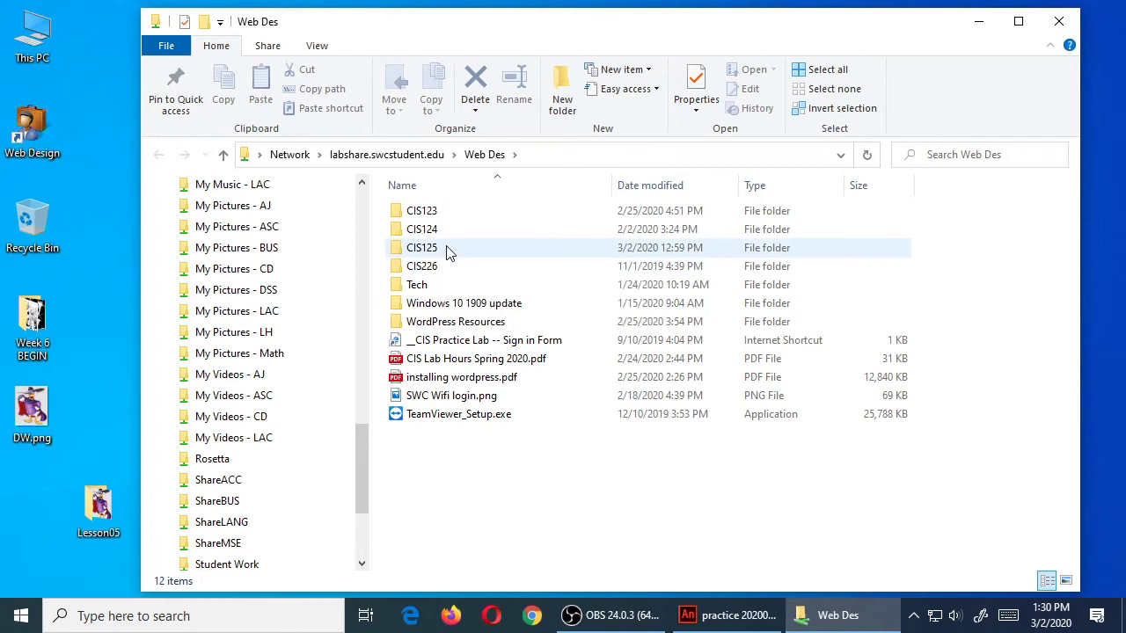
{"action": "double_click", "coordinate": [422, 248]}
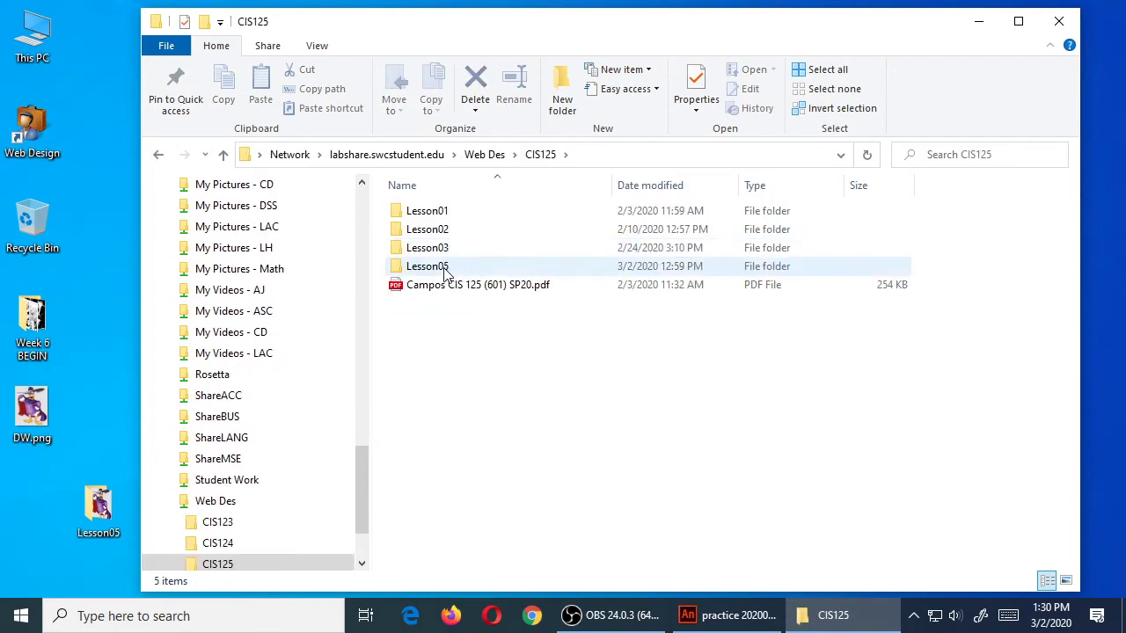
{"action": "left_click_drag", "start_coordinate": [470, 26], "coordinate": [639, 20]}
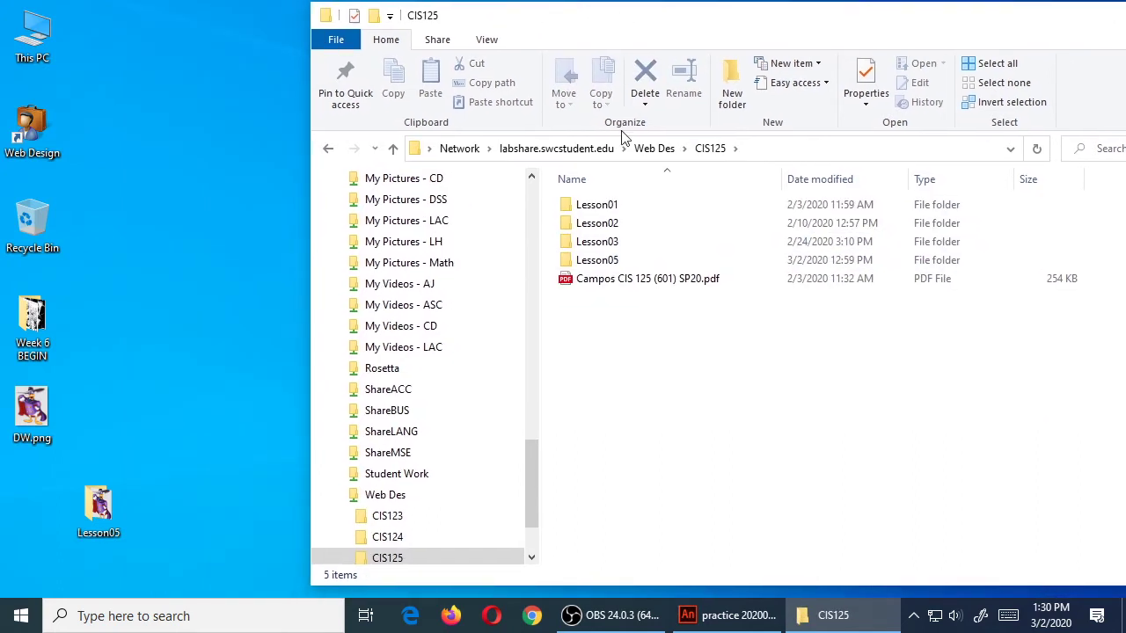
{"action": "double_click", "coordinate": [598, 261]}
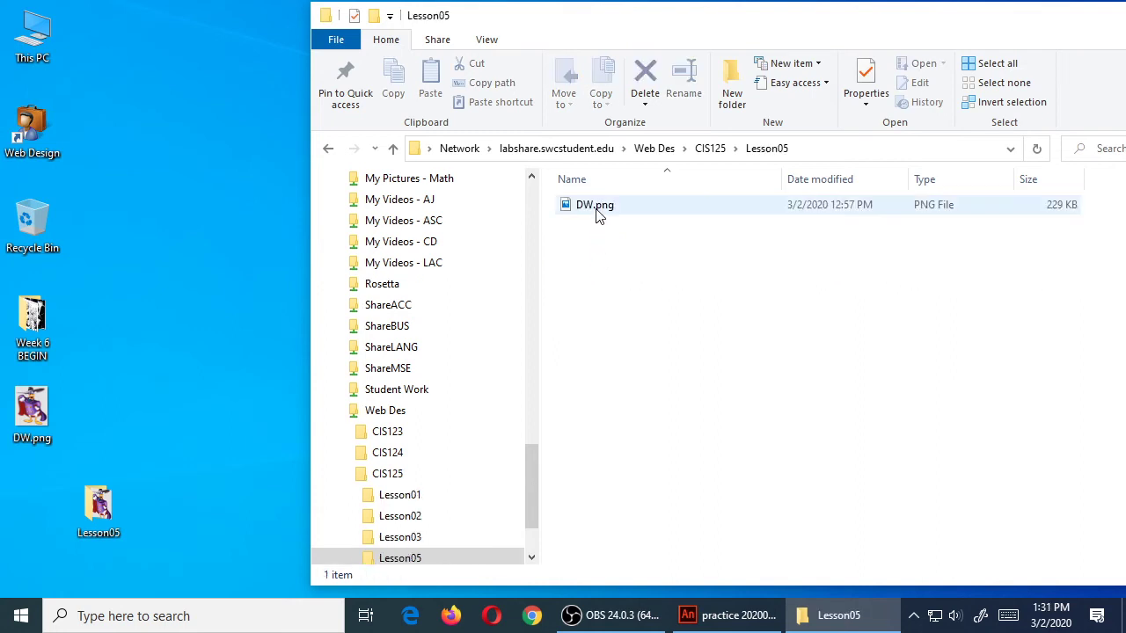
Step: Try to copy DW.png from the Lesson05 folder to the desktop
{"action": "left_click", "coordinate": [594, 205]}
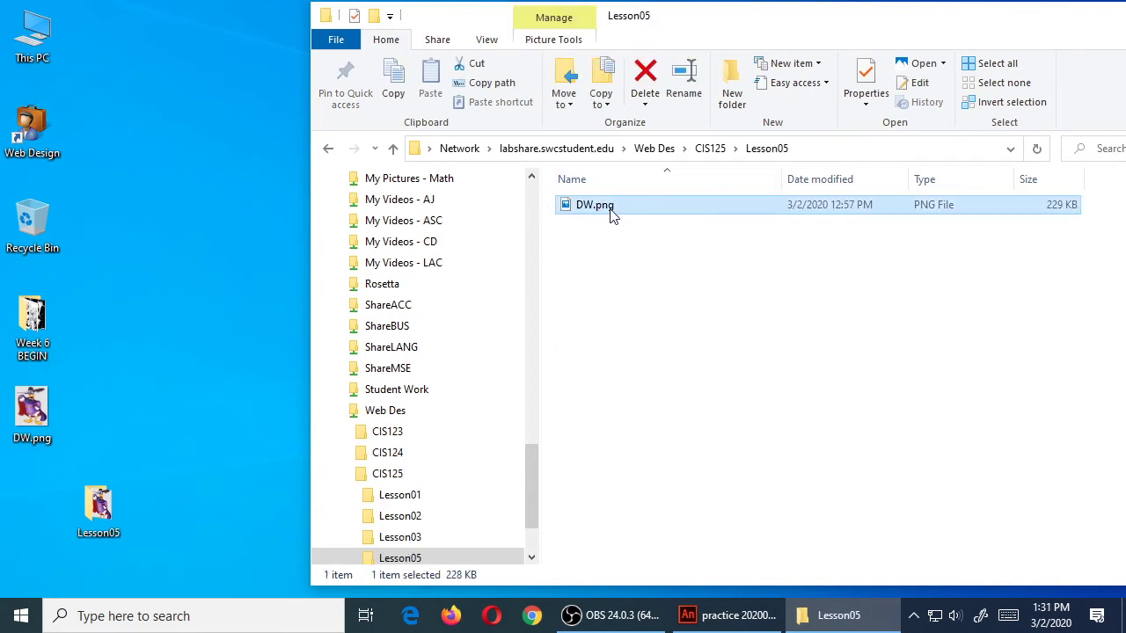
{"action": "left_click_drag", "start_coordinate": [604, 214], "coordinate": [187, 223]}
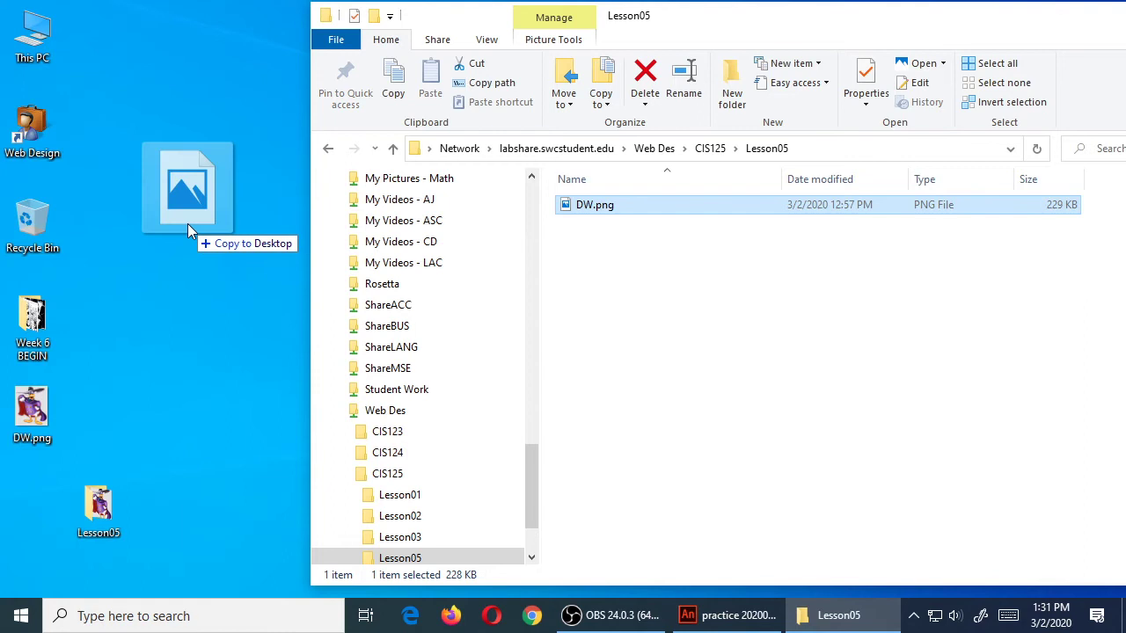
{"action": "left_click_drag", "start_coordinate": [187, 223], "coordinate": [563, 302]}
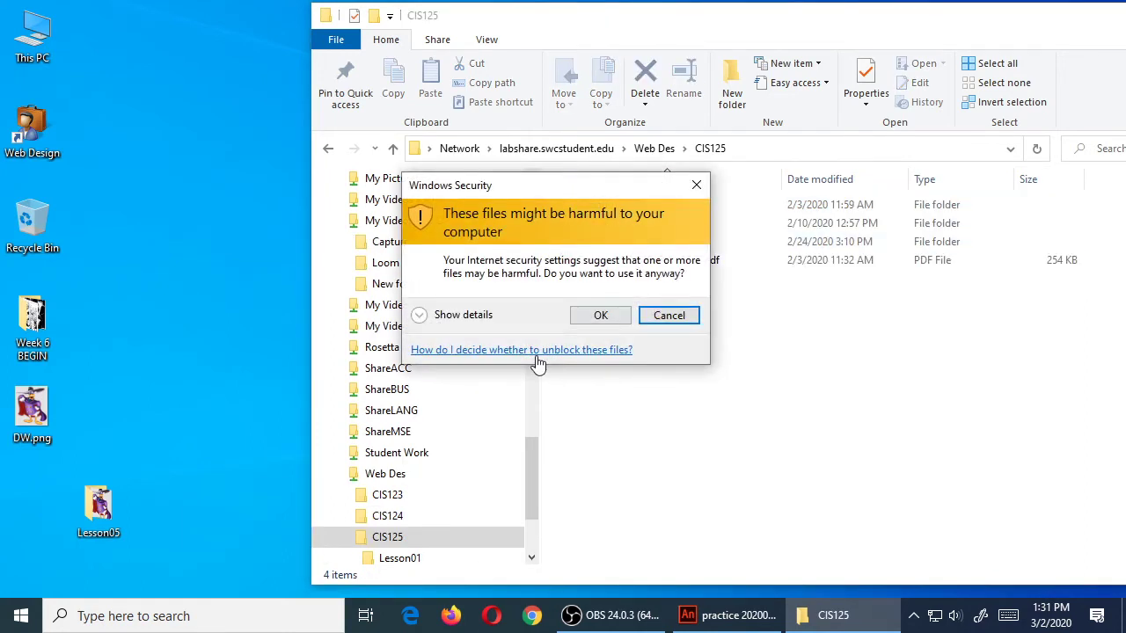
{"action": "left_click", "coordinate": [668, 315]}
Step: Move the DW.png icon to an empty area of the desktop, and close the CIS125 folder window
{"action": "left_click_drag", "start_coordinate": [32, 409], "coordinate": [225, 245]}
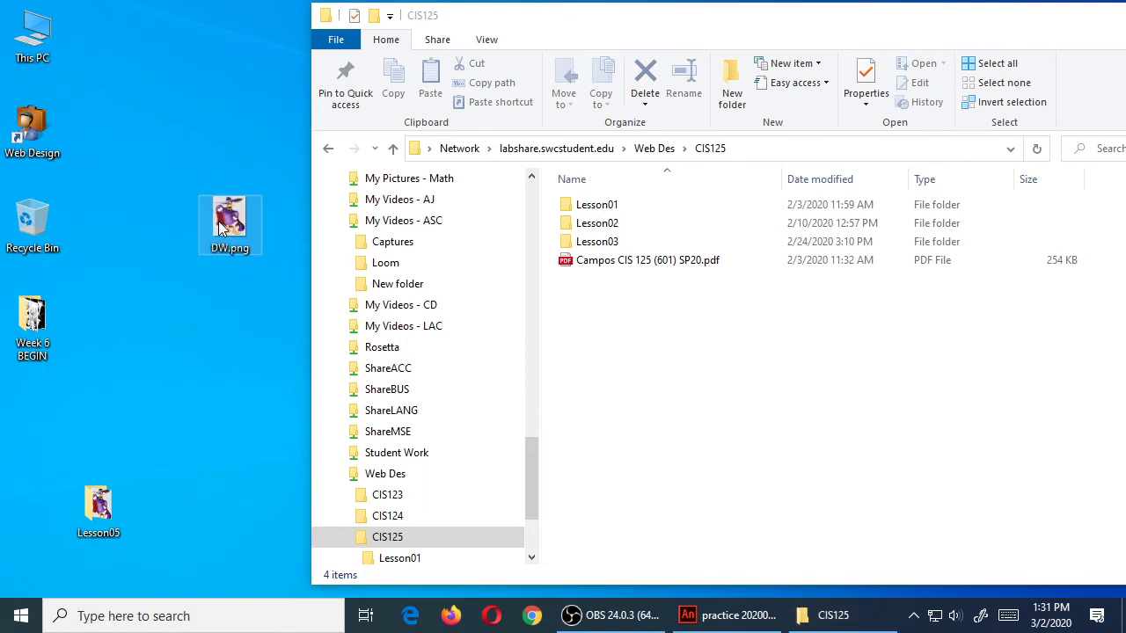
{"action": "left_click_drag", "start_coordinate": [1024, 39], "coordinate": [781, 92]}
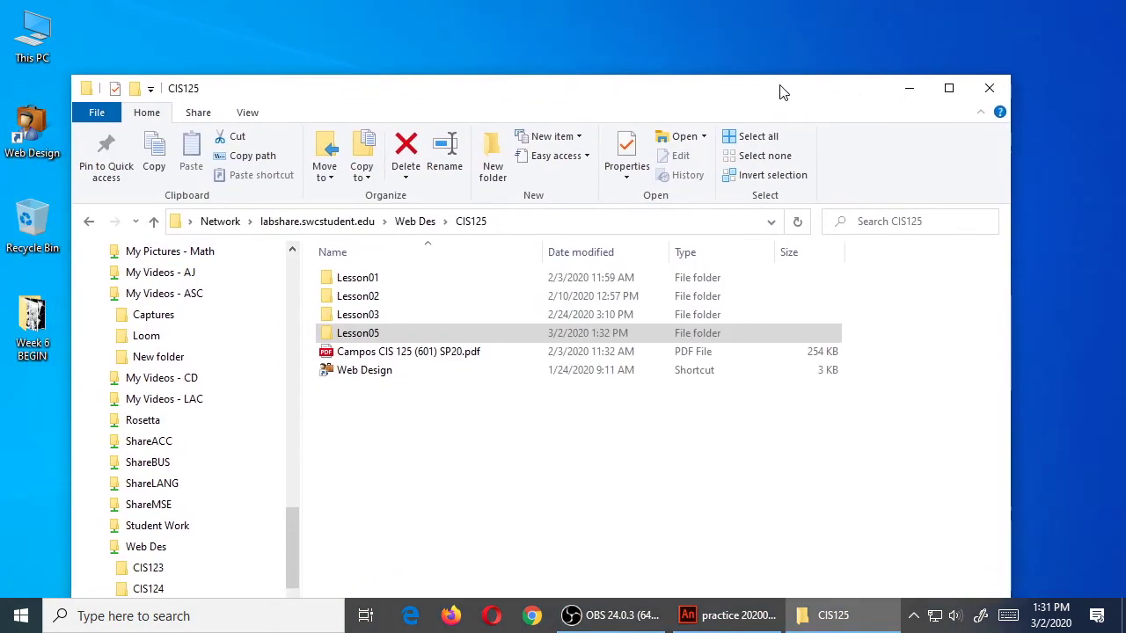
{"action": "left_click", "coordinate": [988, 89]}
{"action": "left_click", "coordinate": [662, 201]}
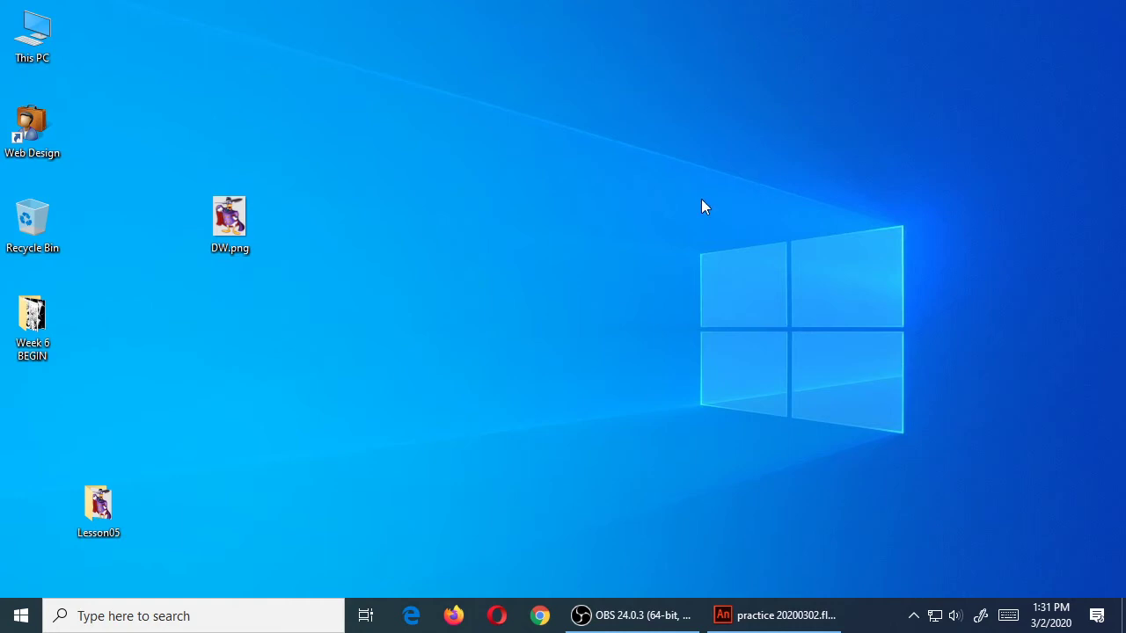
Step: Switch back to Animate and import DW.png from the Desktop folder to the stage
{"action": "left_click", "coordinate": [777, 618]}
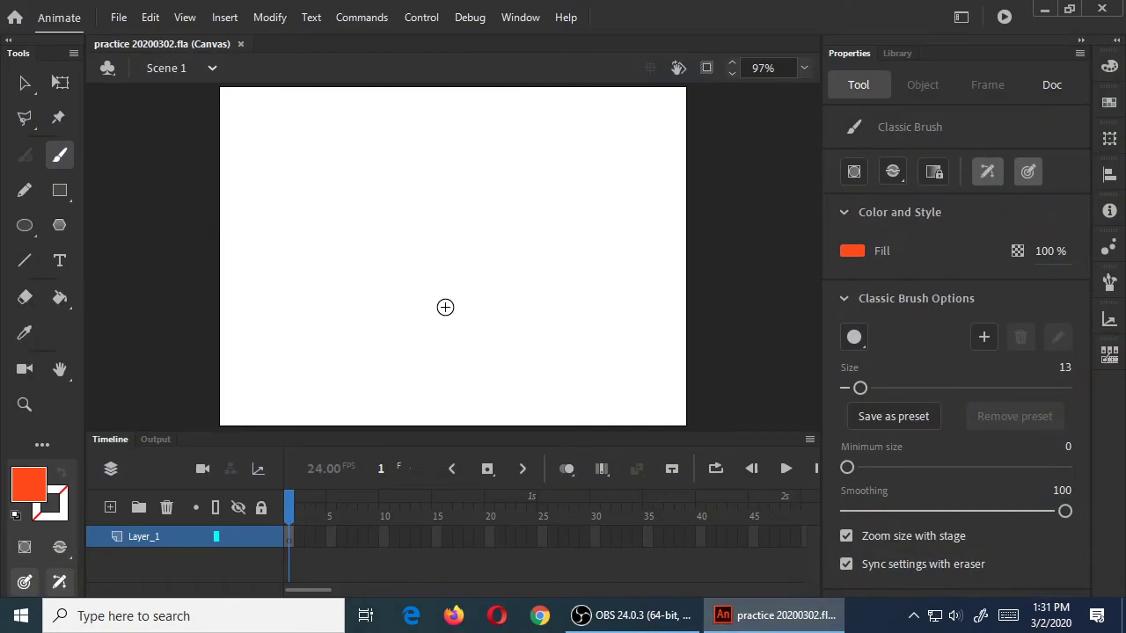
{"action": "left_click", "coordinate": [119, 20]}
{"action": "mouse_move", "coordinate": [236, 274]}
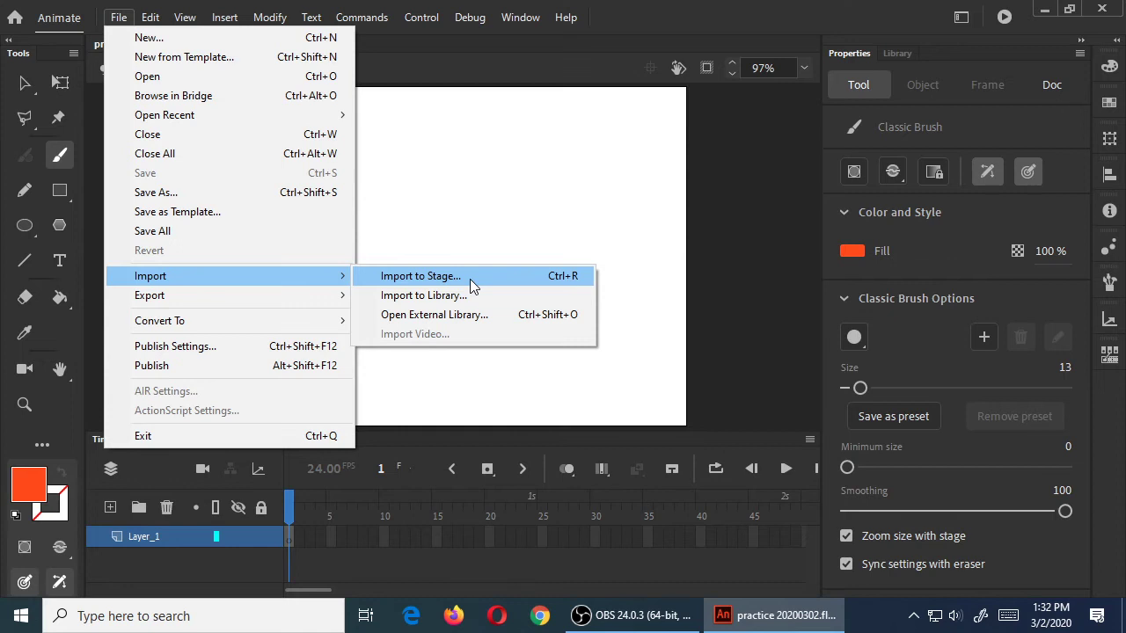
{"action": "left_click", "coordinate": [471, 280]}
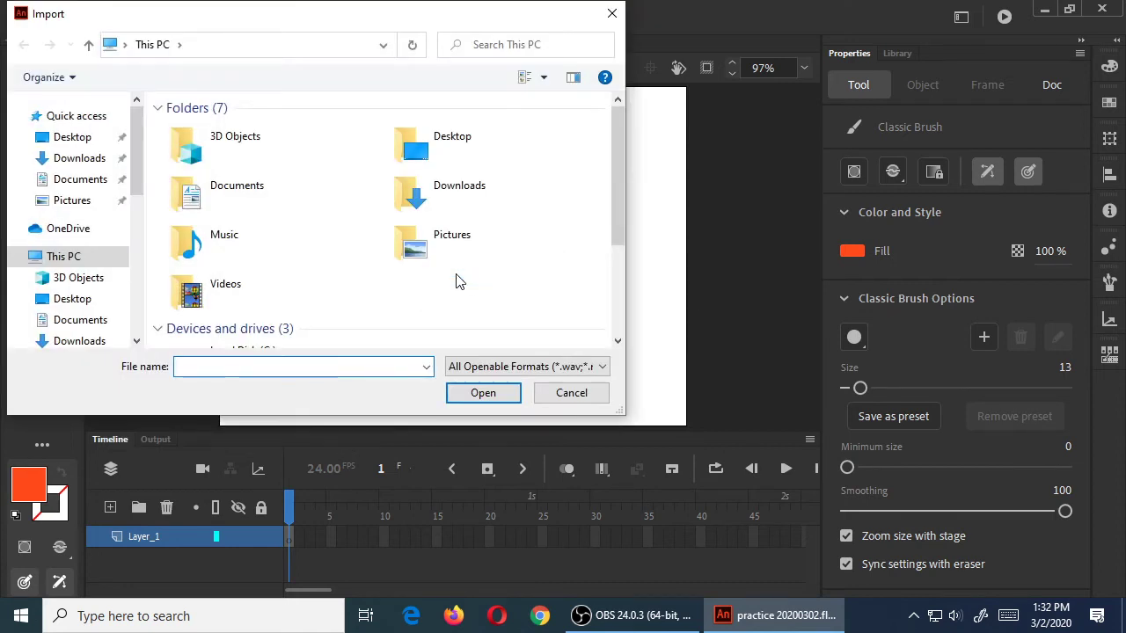
{"action": "left_click", "coordinate": [70, 138]}
{"action": "double_click", "coordinate": [186, 167]}
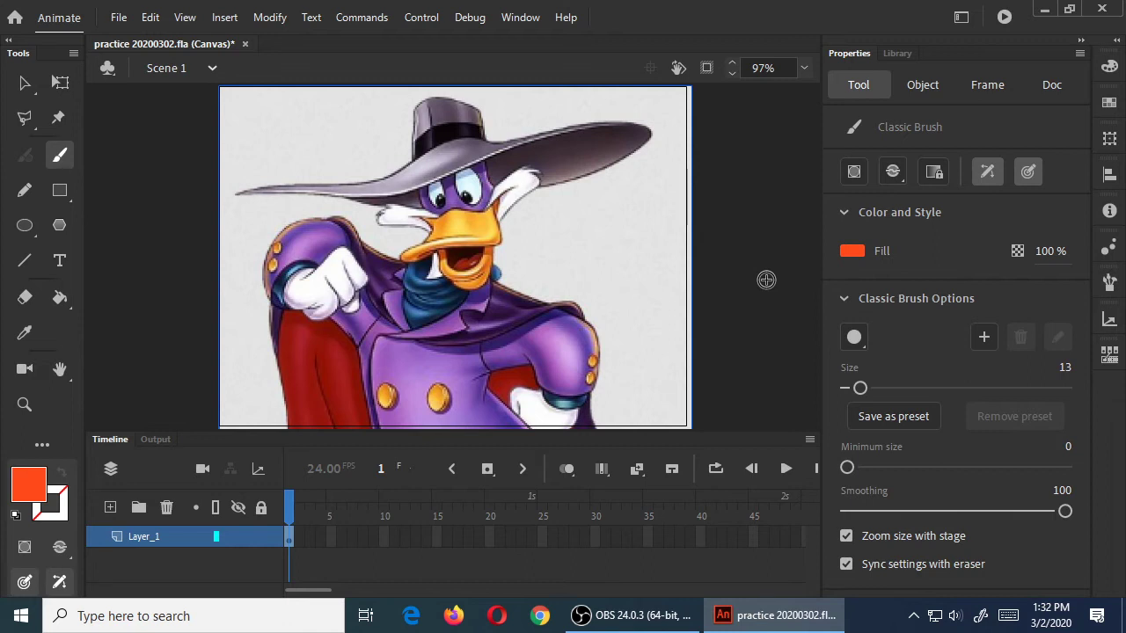
Step: Try scaling the imported bitmap down from its upper-left corner with Free Transform, and undo the scaling
{"action": "left_click", "coordinate": [24, 85]}
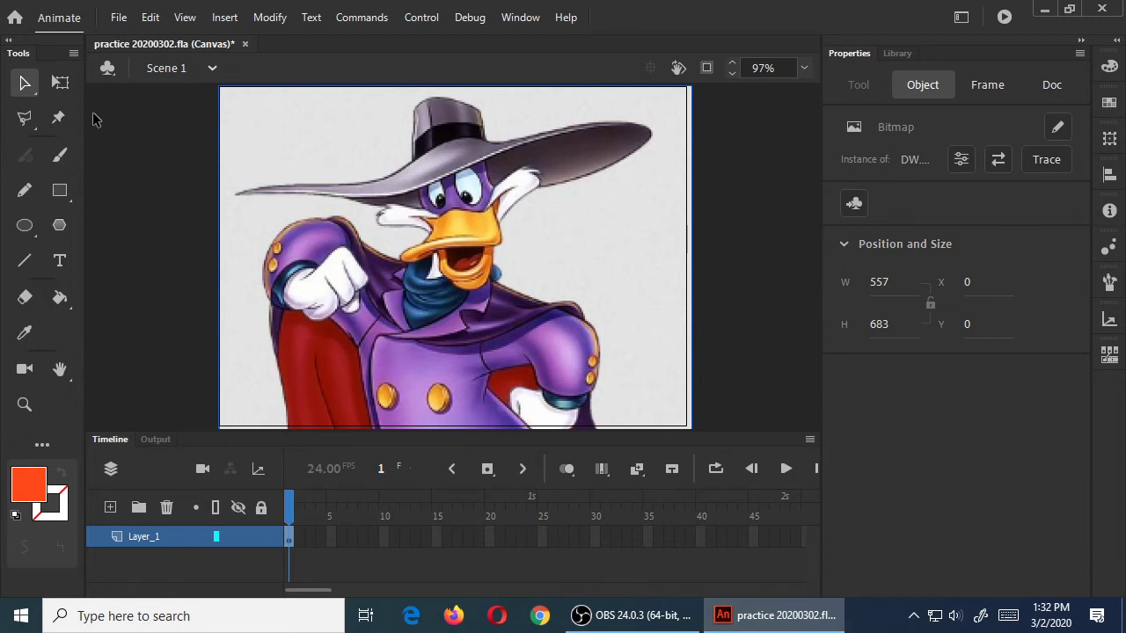
{"action": "left_click", "coordinate": [61, 84]}
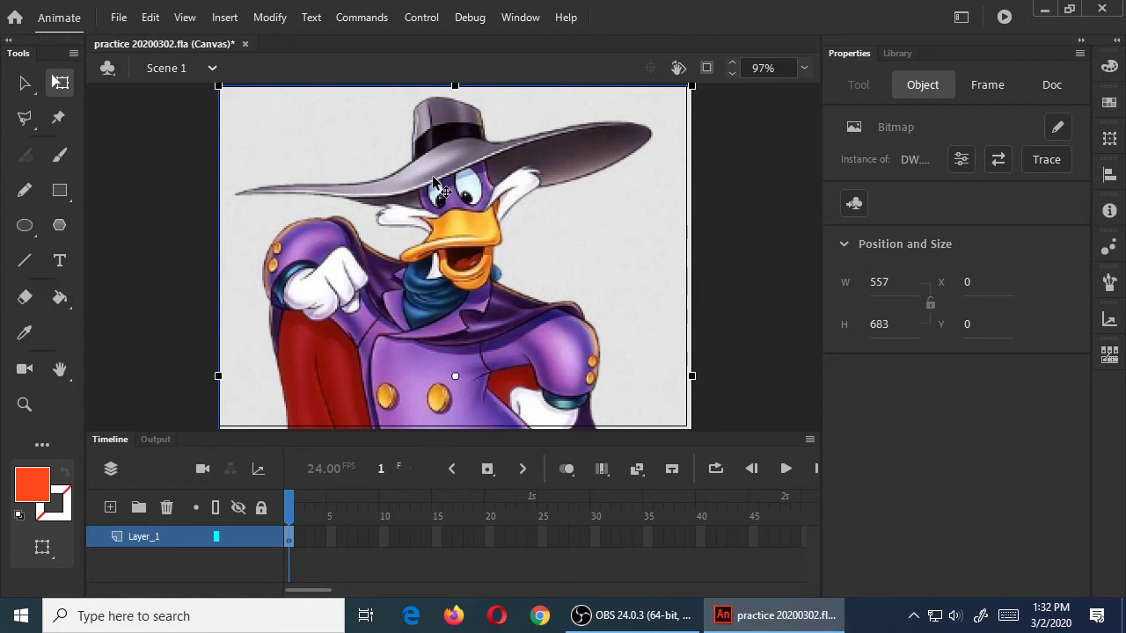
{"action": "left_click_drag", "start_coordinate": [220, 87], "coordinate": [291, 172]}
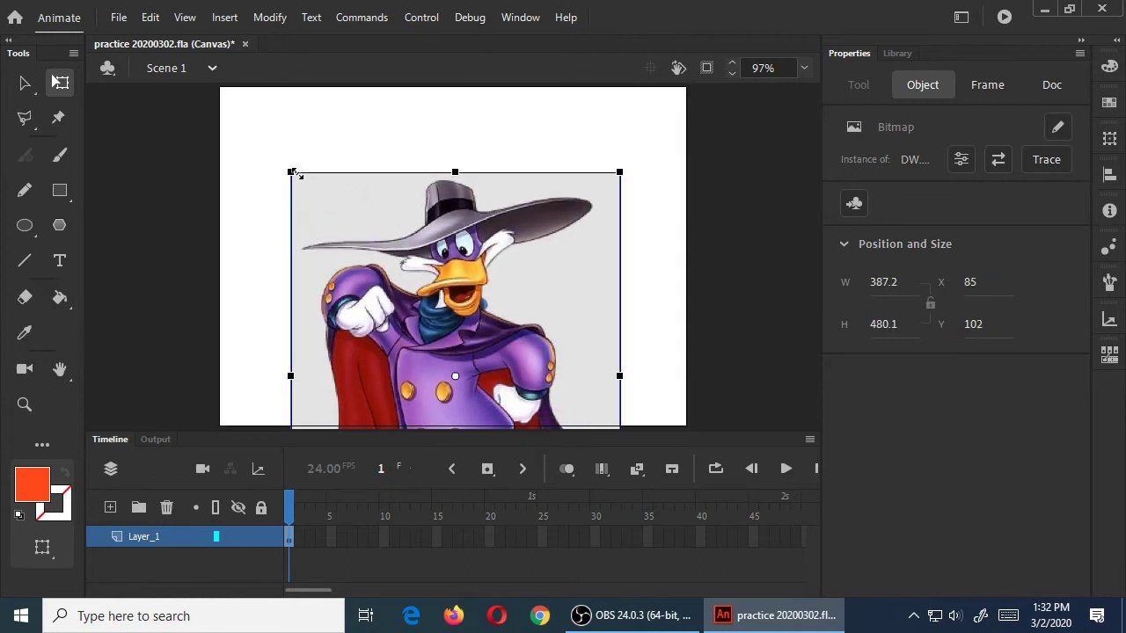
{"action": "key", "text": "ctrl+z"}
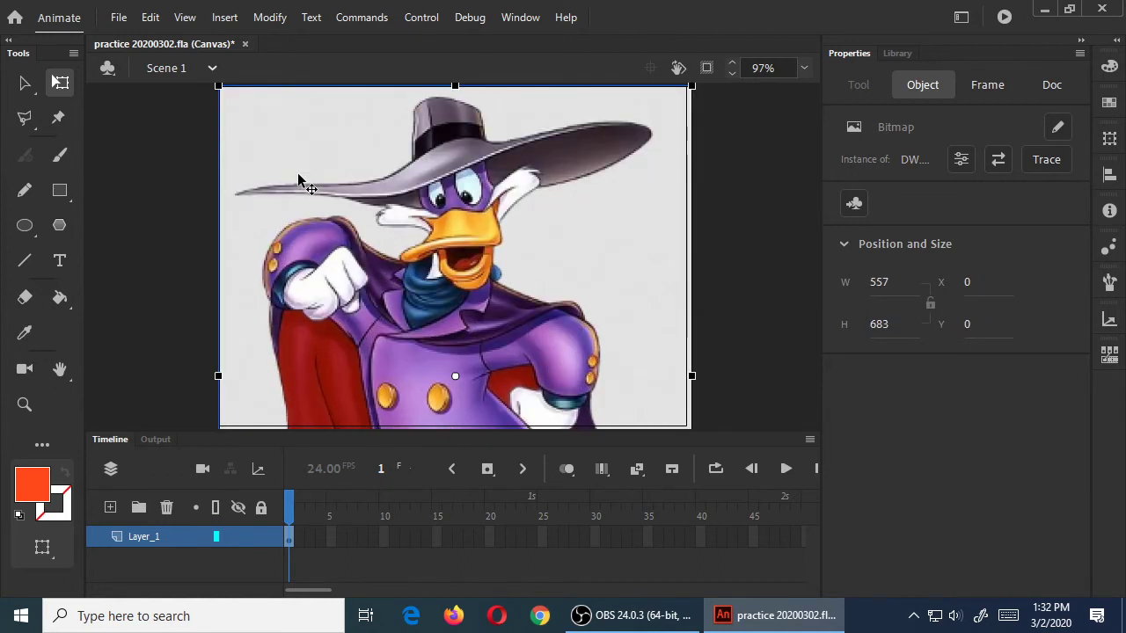
{"action": "left_click", "coordinate": [172, 160]}
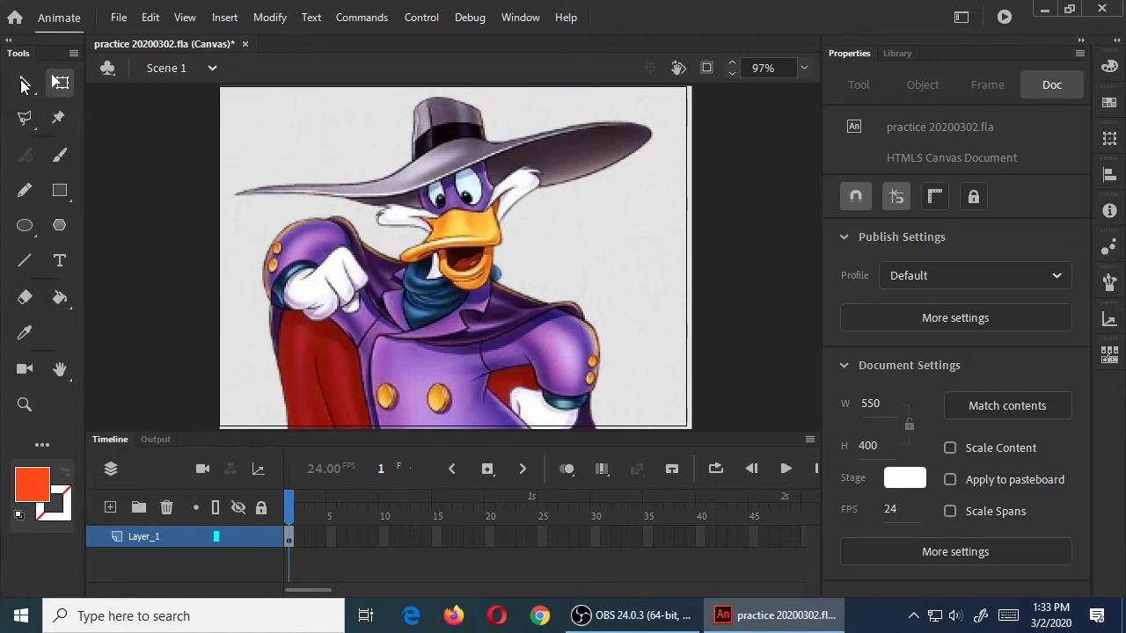
Step: Match the stage size to the imported bitmap, fit the stage in the window and save the document
{"action": "left_click", "coordinate": [24, 83]}
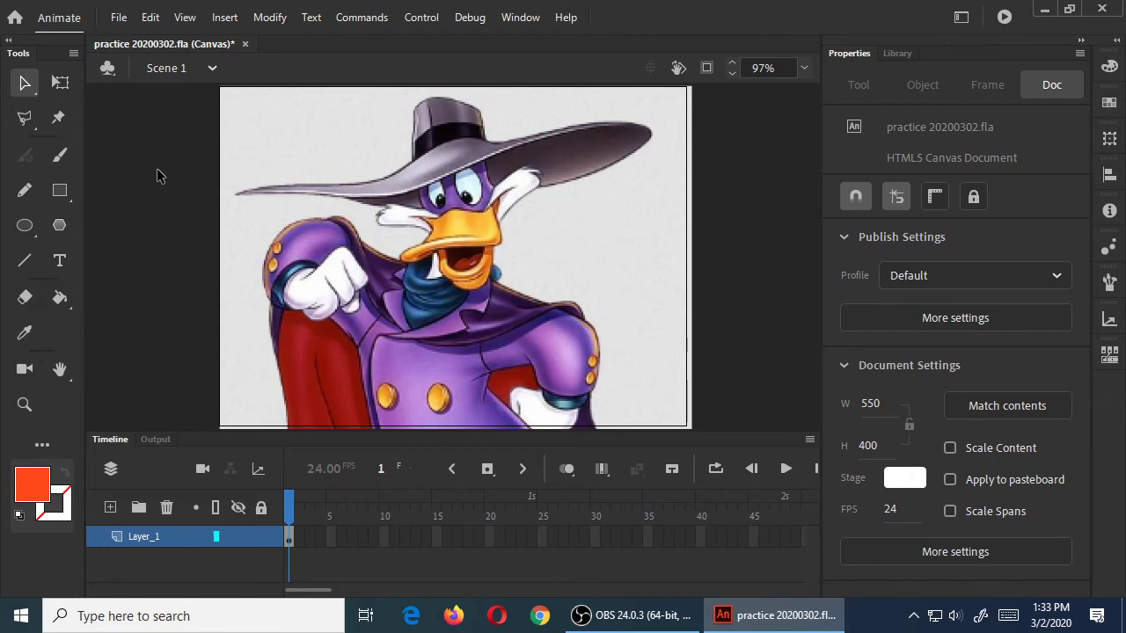
{"action": "left_click", "coordinate": [1037, 409]}
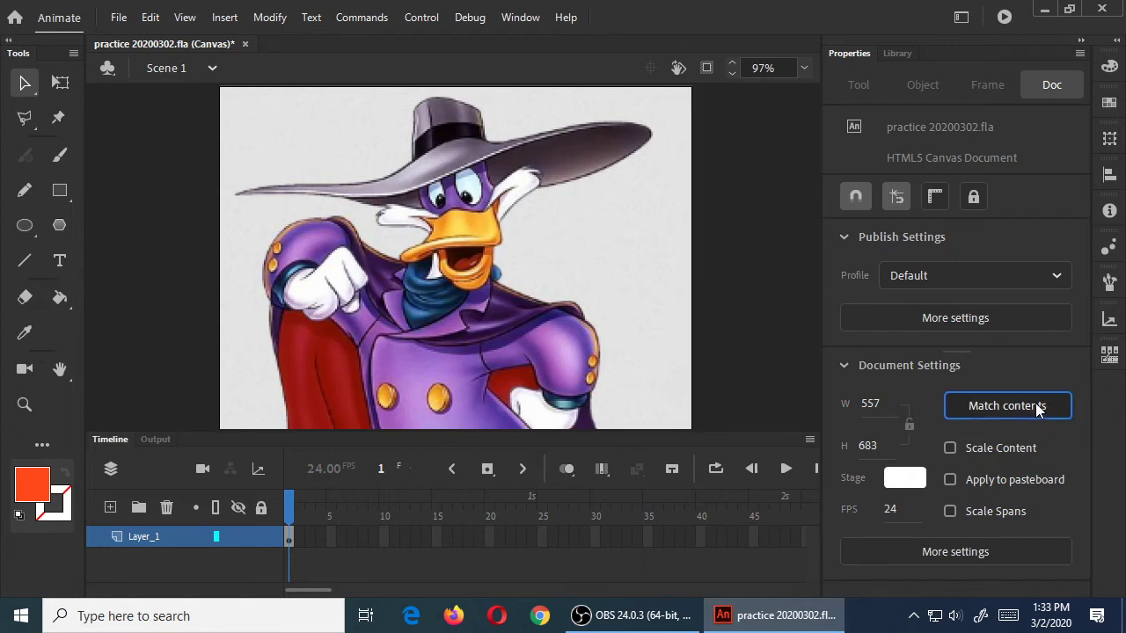
{"action": "left_click", "coordinate": [804, 69]}
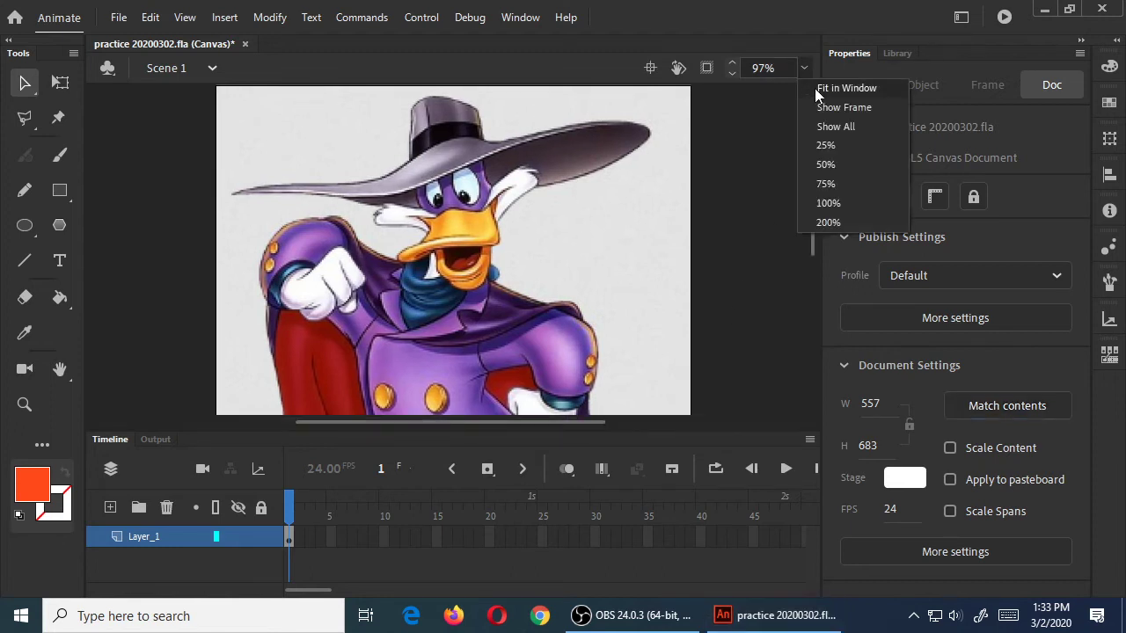
{"action": "left_click", "coordinate": [814, 88]}
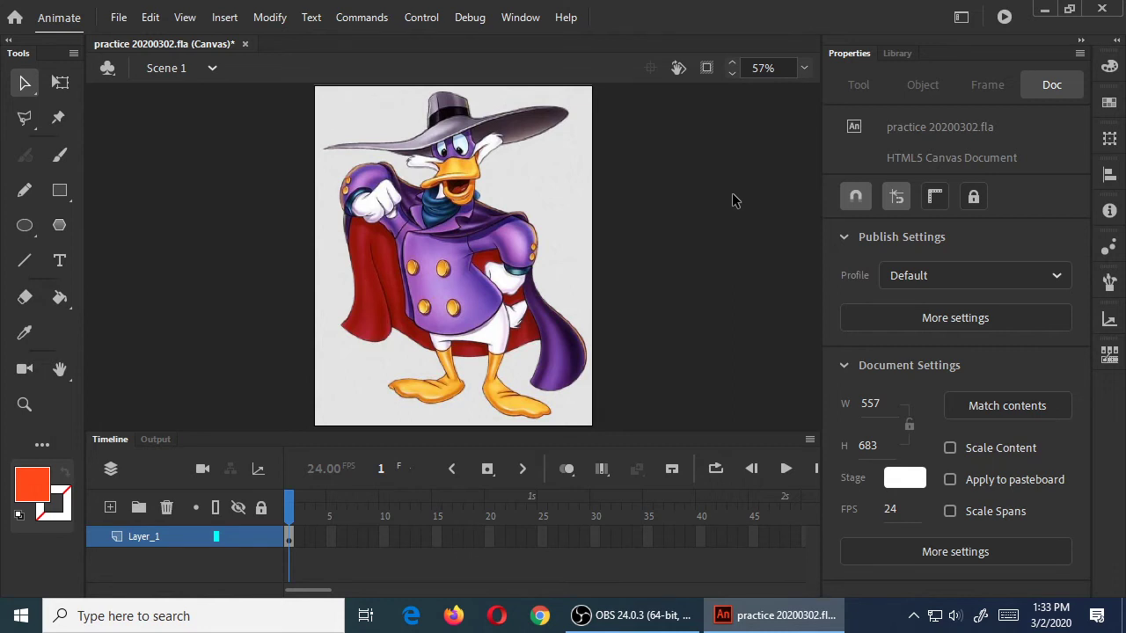
{"action": "key", "text": "ctrl+s"}
Step: Open the layer properties of Layer_1 and enter the name tracing
{"action": "left_click", "coordinate": [168, 537]}
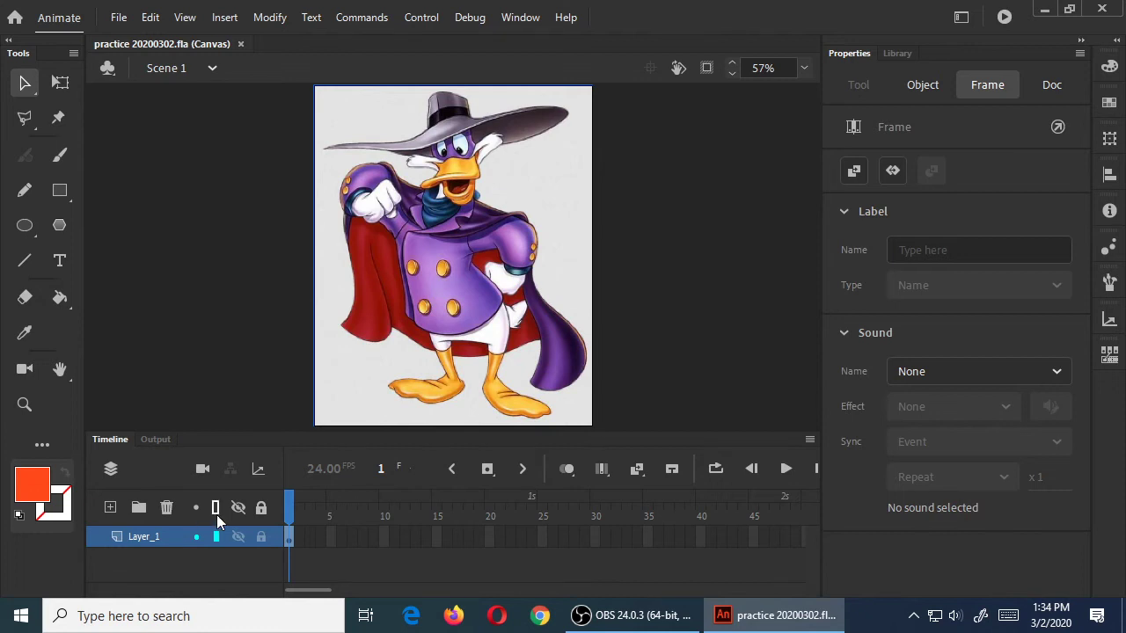
{"action": "double_click", "coordinate": [135, 537]}
{"action": "key", "text": "Return"}
{"action": "right_click", "coordinate": [159, 534]}
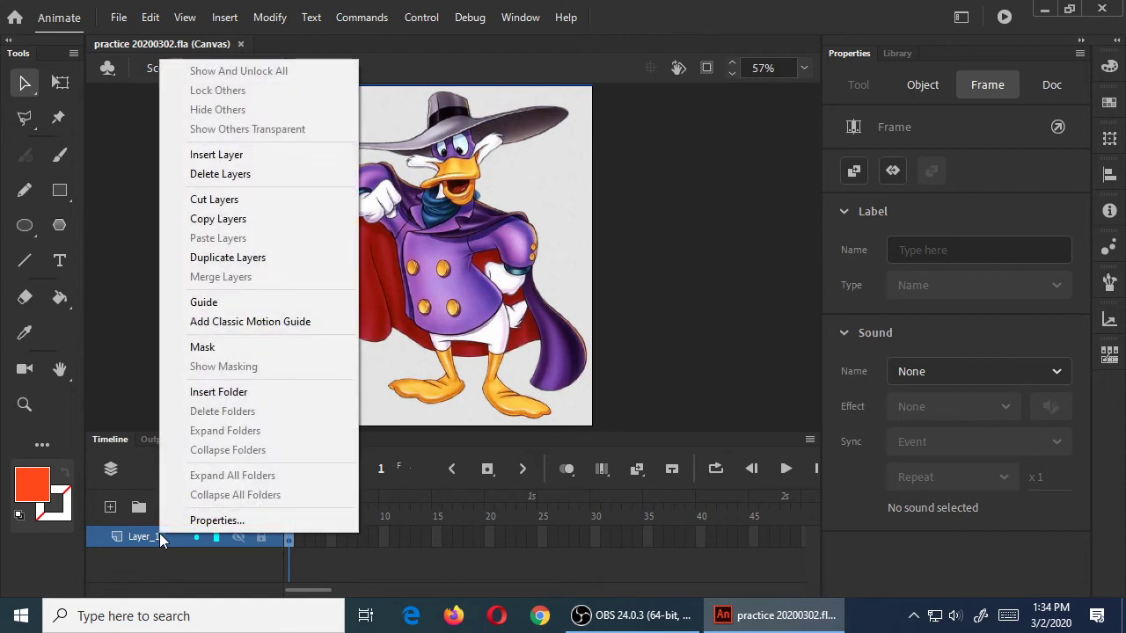
{"action": "left_click", "coordinate": [216, 521]}
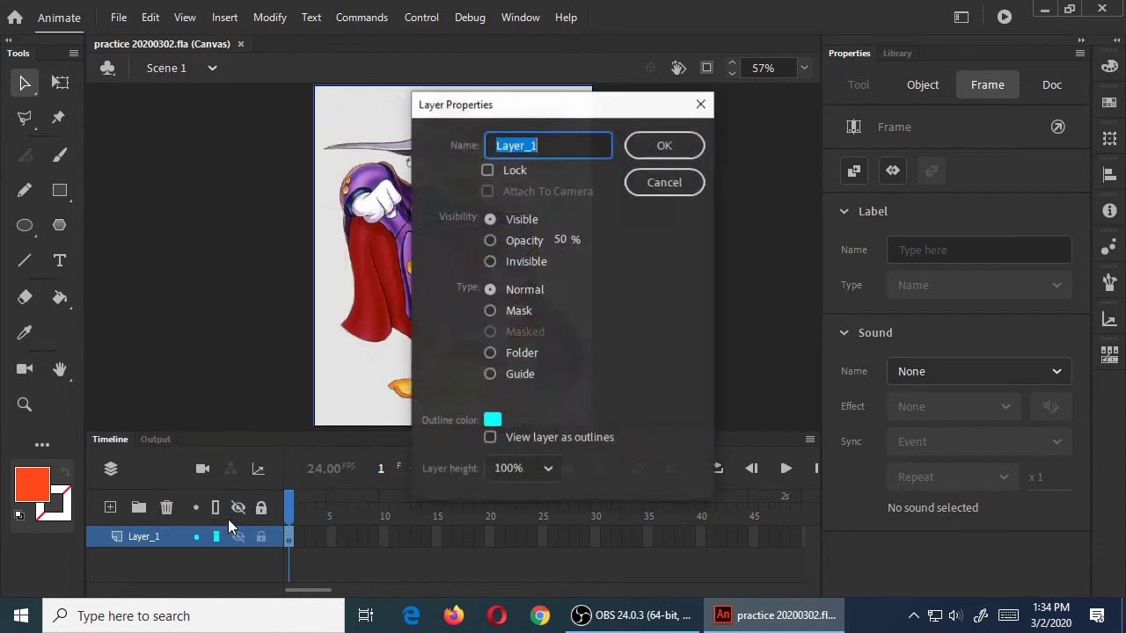
{"action": "left_click_drag", "start_coordinate": [596, 109], "coordinate": [654, 117]}
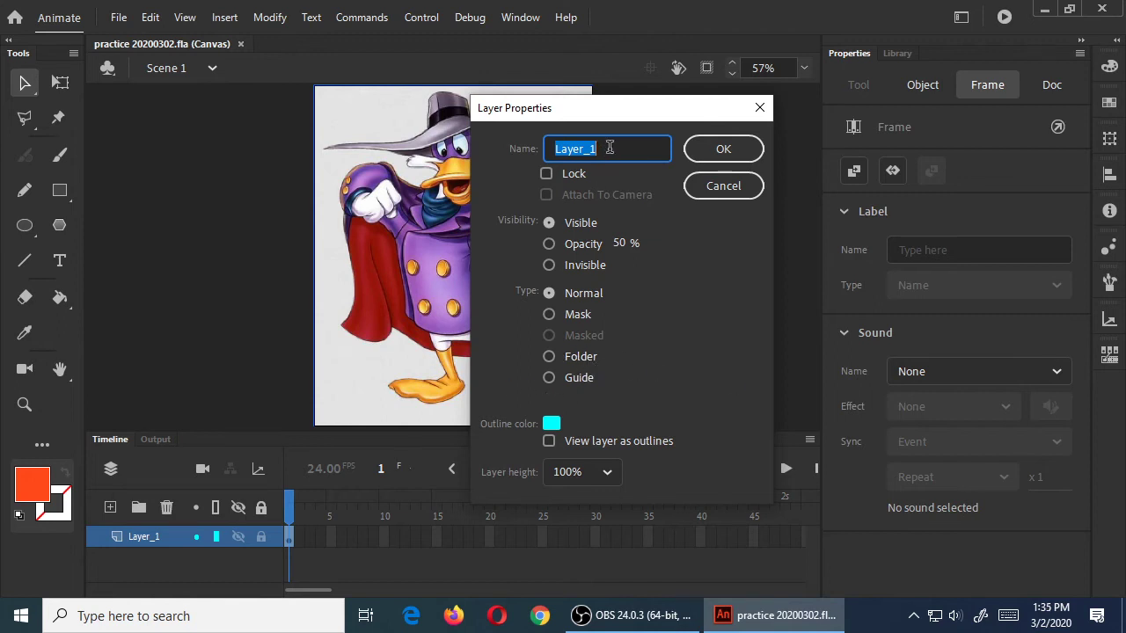
{"action": "type", "text": "tracing"}
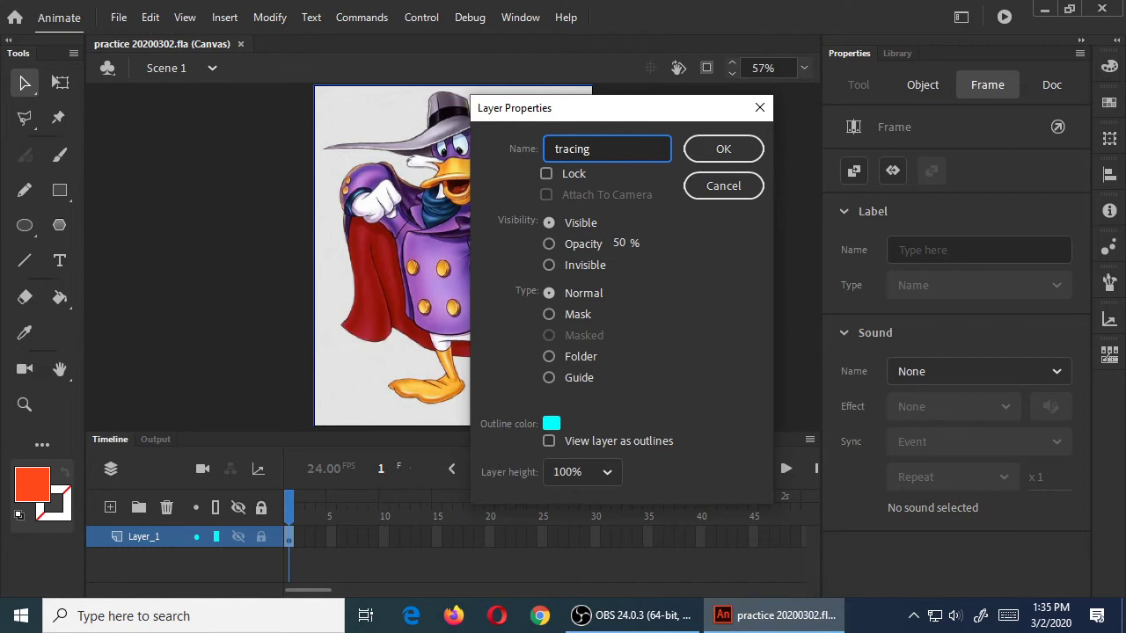
Step: Make the tracing layer a guide with 50% opacity, apply the properties and lock the layer
{"action": "left_click", "coordinate": [576, 376]}
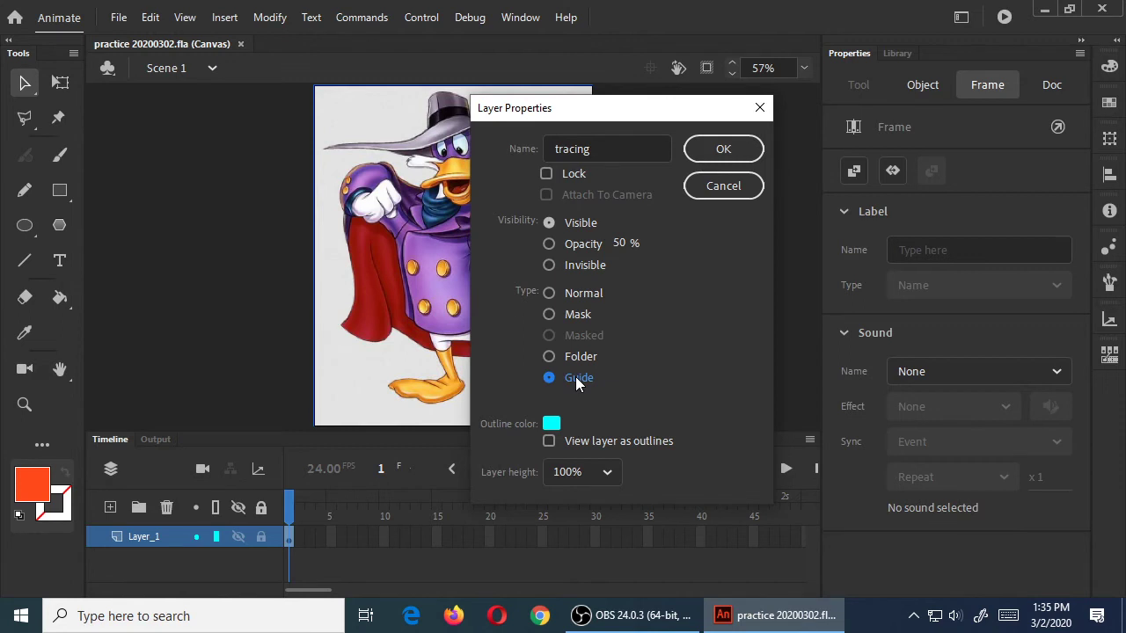
{"action": "left_click", "coordinate": [593, 247]}
{"action": "left_click_drag", "start_coordinate": [659, 115], "coordinate": [805, 119]}
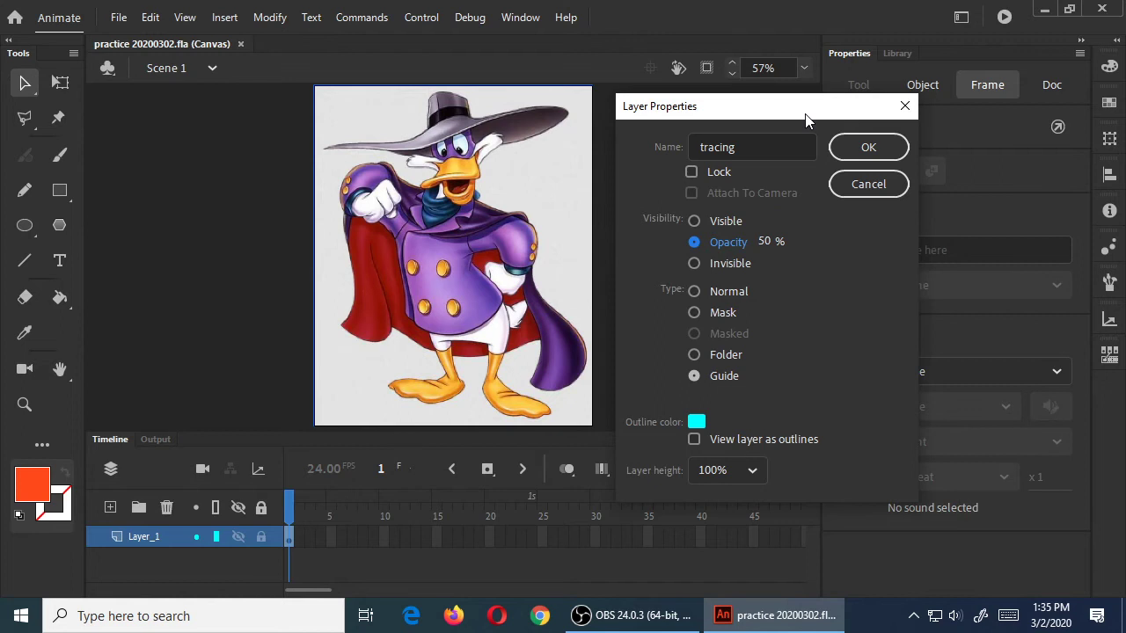
{"action": "left_click", "coordinate": [843, 148]}
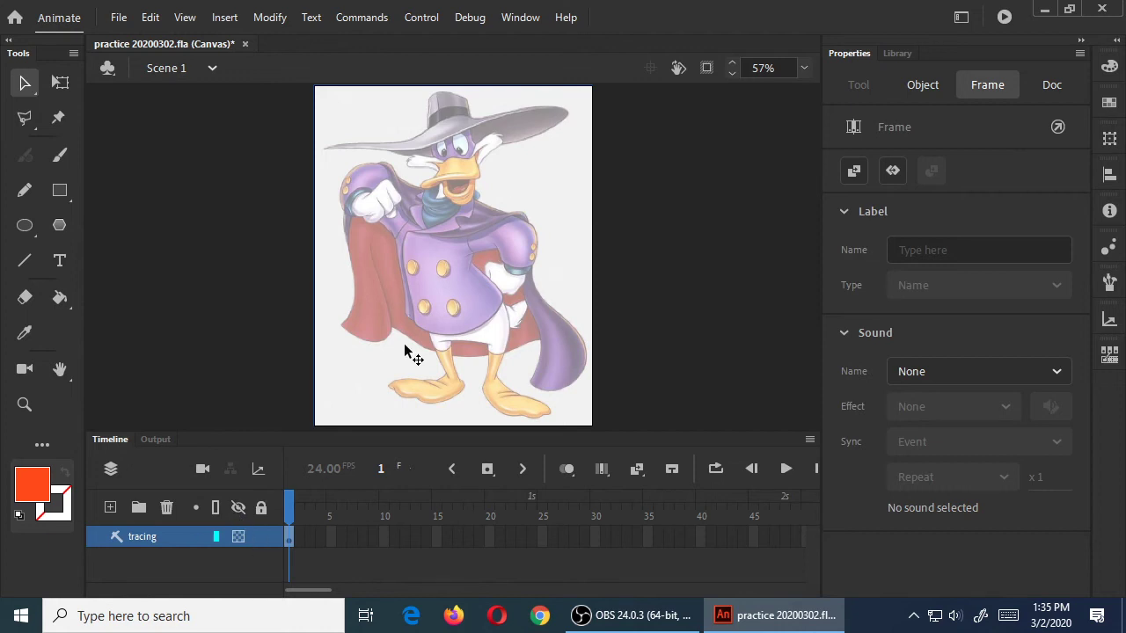
{"action": "left_click", "coordinate": [262, 536]}
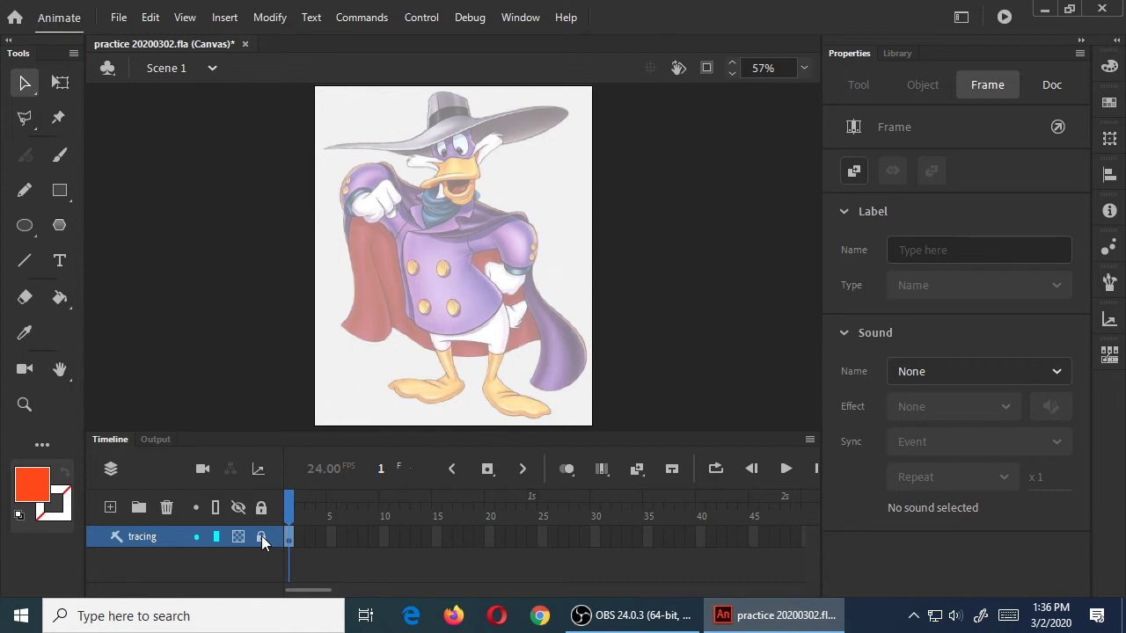
Step: Add a new layer above the tracing layer and name it mydrawing
{"action": "left_click", "coordinate": [176, 556]}
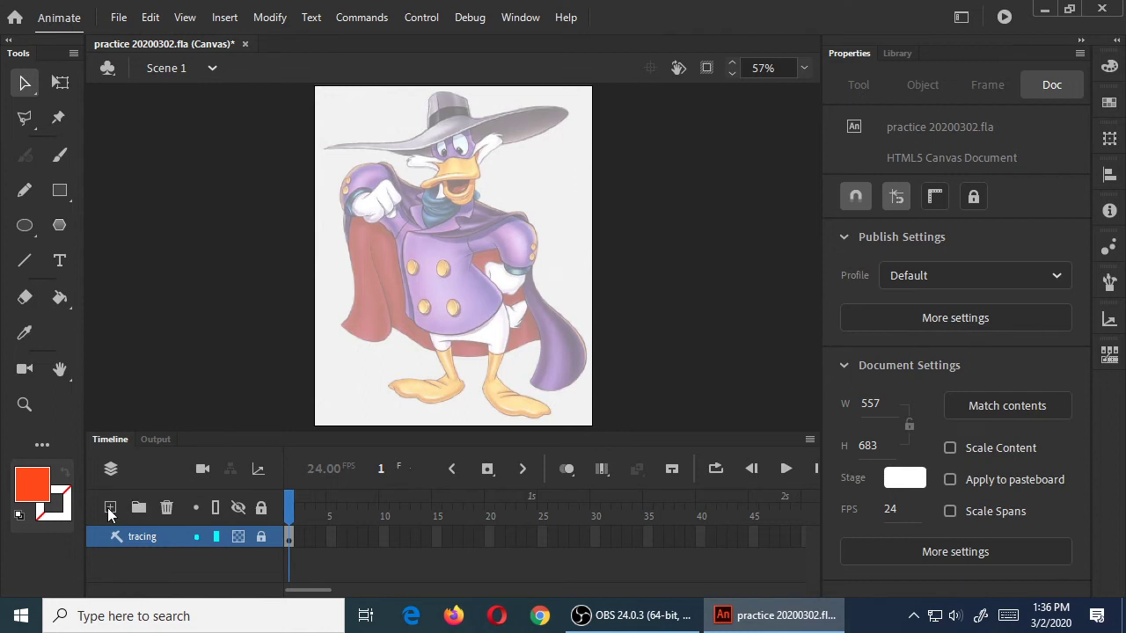
{"action": "left_click", "coordinate": [110, 509]}
{"action": "double_click", "coordinate": [138, 534]}
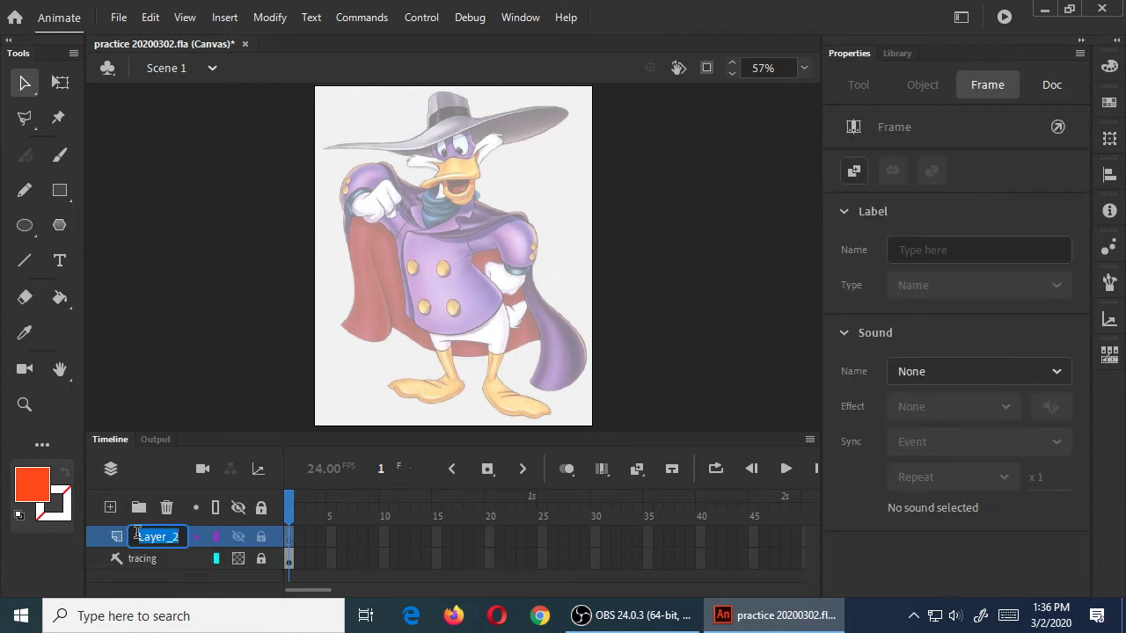
{"action": "type", "text": "drawing"}
{"action": "key", "text": "Return"}
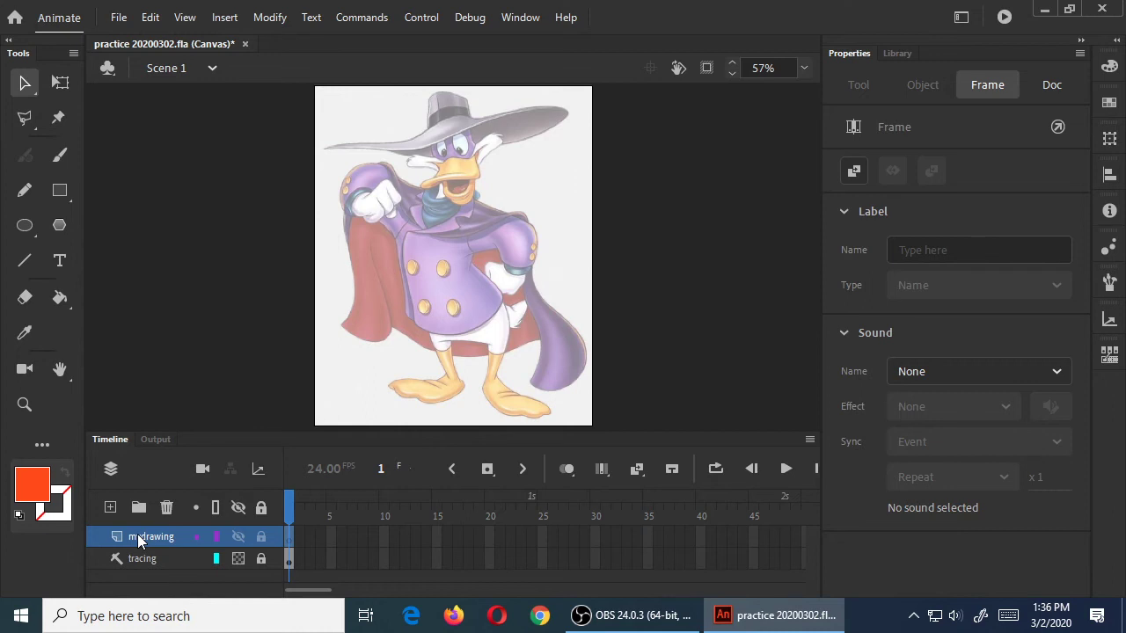
Step: Switch to the Classic Brush and reduce the brush size to 10
{"action": "key", "text": "ctrl+equal"}
{"action": "key", "text": "ctrl+minus"}
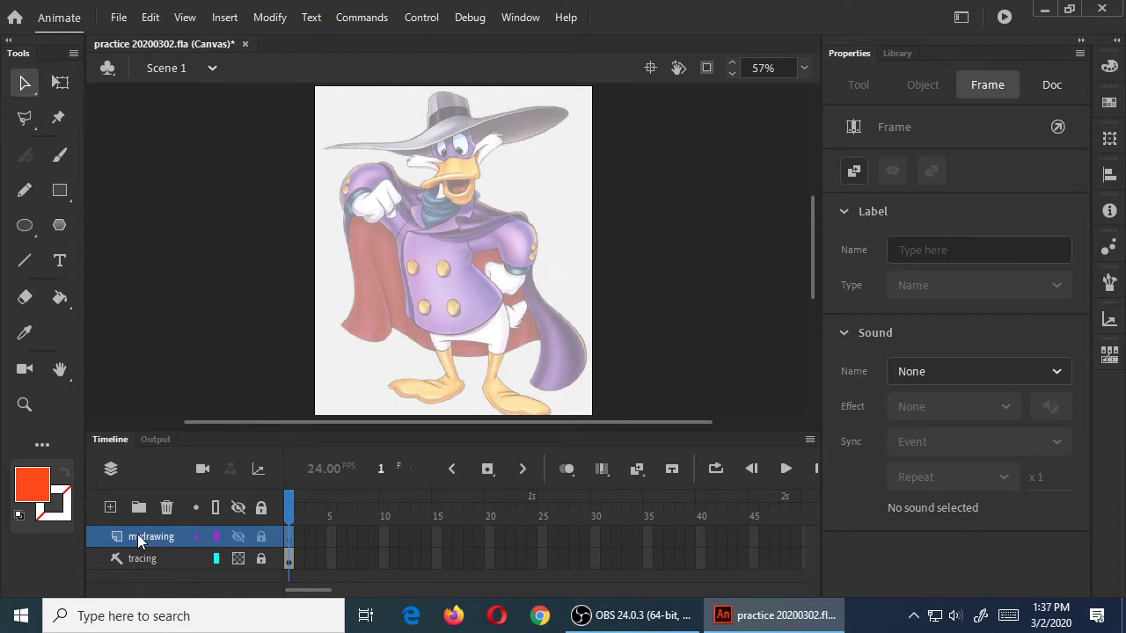
{"action": "key", "text": "b"}
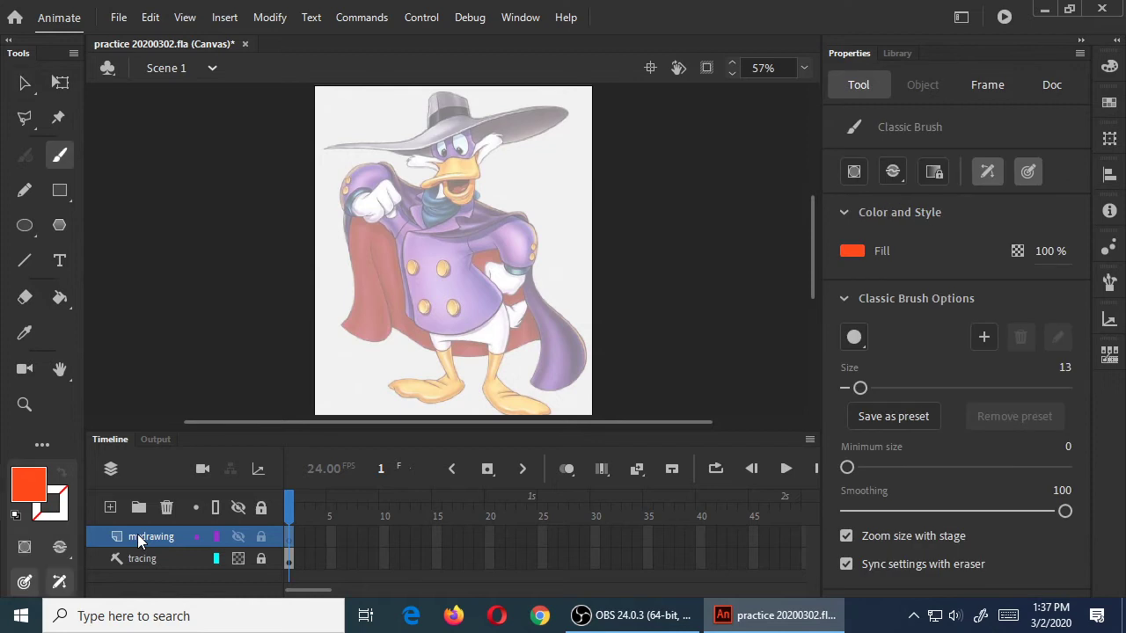
{"action": "key", "text": "bracketleft"}
{"action": "key", "text": "bracketleft"}
{"action": "key", "text": "bracketleft"}
Step: Try tracing the duck's upper beak with brush strokes at 57% and 227% zoom, undoing each stroke
{"action": "mouse_move", "coordinate": [421, 191]}
{"action": "left_mouse_down"}
{"action": "mouse_move", "coordinate": [484, 183]}
{"action": "mouse_move", "coordinate": [449, 172]}
{"action": "mouse_move", "coordinate": [420, 190]}
{"action": "left_mouse_up"}
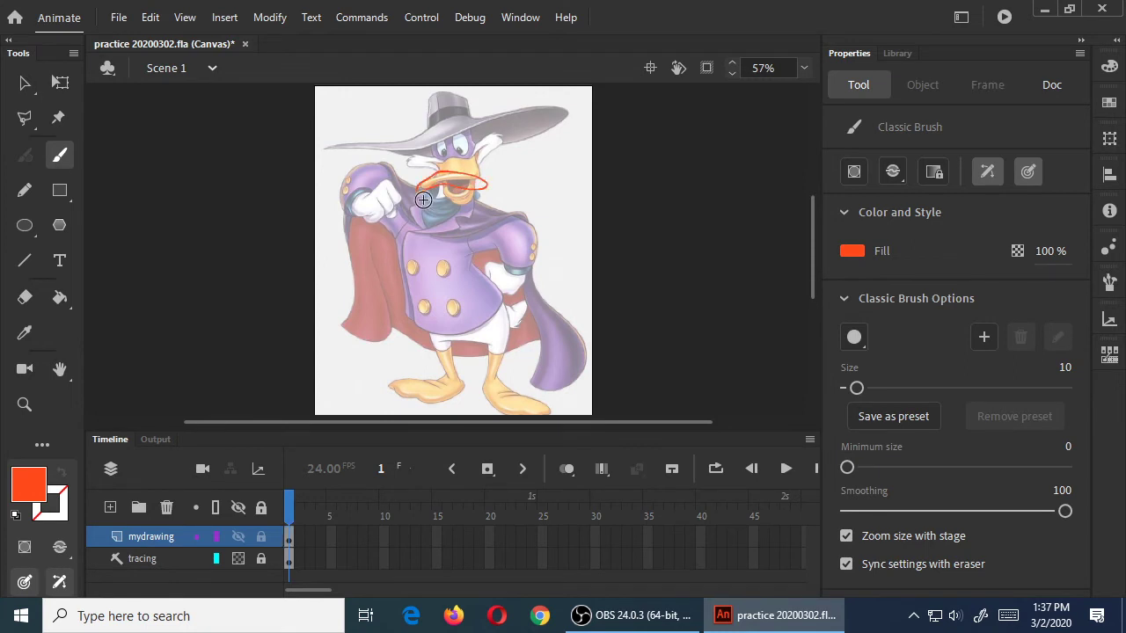
{"action": "key", "text": "ctrl+z"}
{"action": "key", "text": "ctrl+equal"}
{"action": "key", "text": "ctrl+equal"}
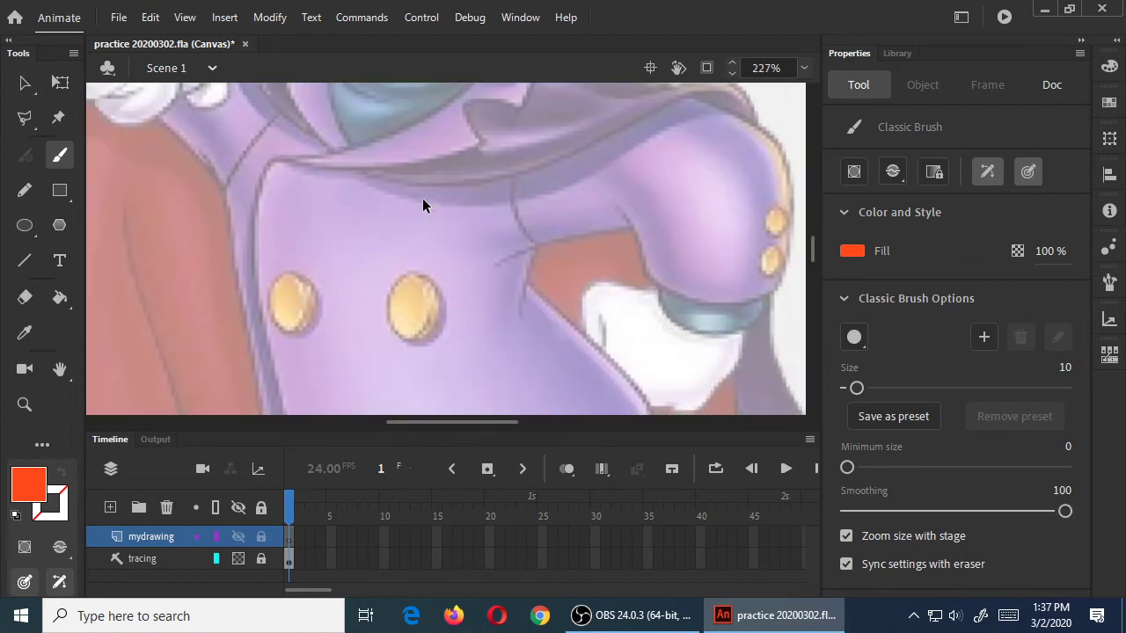
{"action": "mouse_move", "coordinate": [475, 208]}
{"action": "left_mouse_down"}
{"action": "mouse_move", "coordinate": [495, 155]}
{"action": "mouse_move", "coordinate": [498, 231]}
{"action": "mouse_move", "coordinate": [525, 311]}
{"action": "left_mouse_up"}
{"action": "mouse_move", "coordinate": [319, 298]}
{"action": "left_mouse_down"}
{"action": "mouse_move", "coordinate": [405, 271]}
{"action": "mouse_move", "coordinate": [538, 260]}
{"action": "left_mouse_up"}
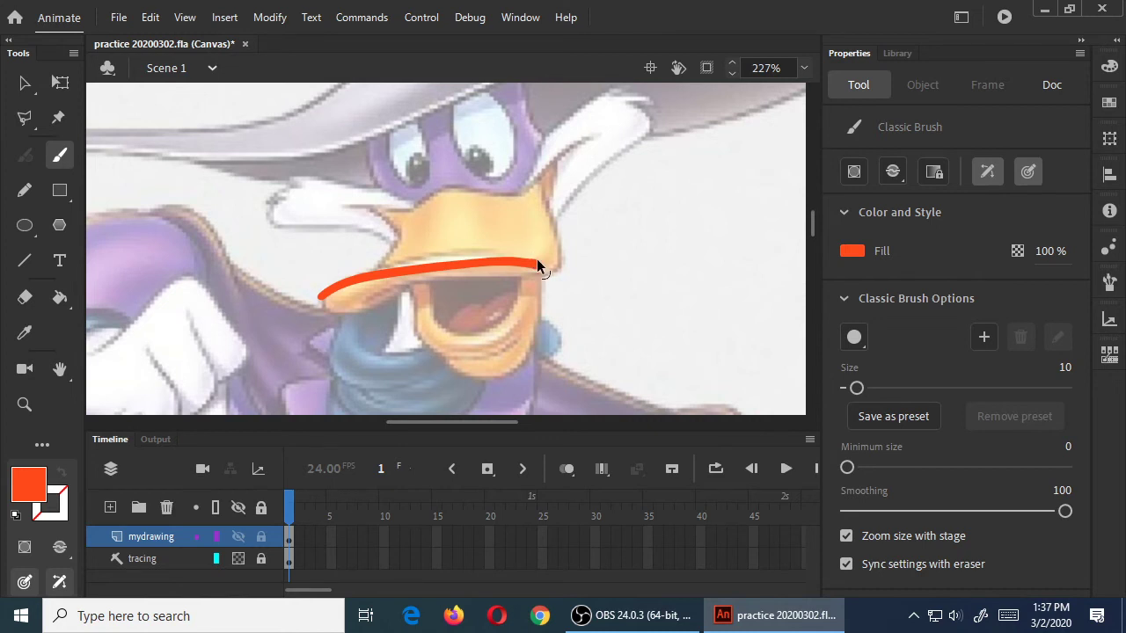
{"action": "key", "text": "ctrl+z"}
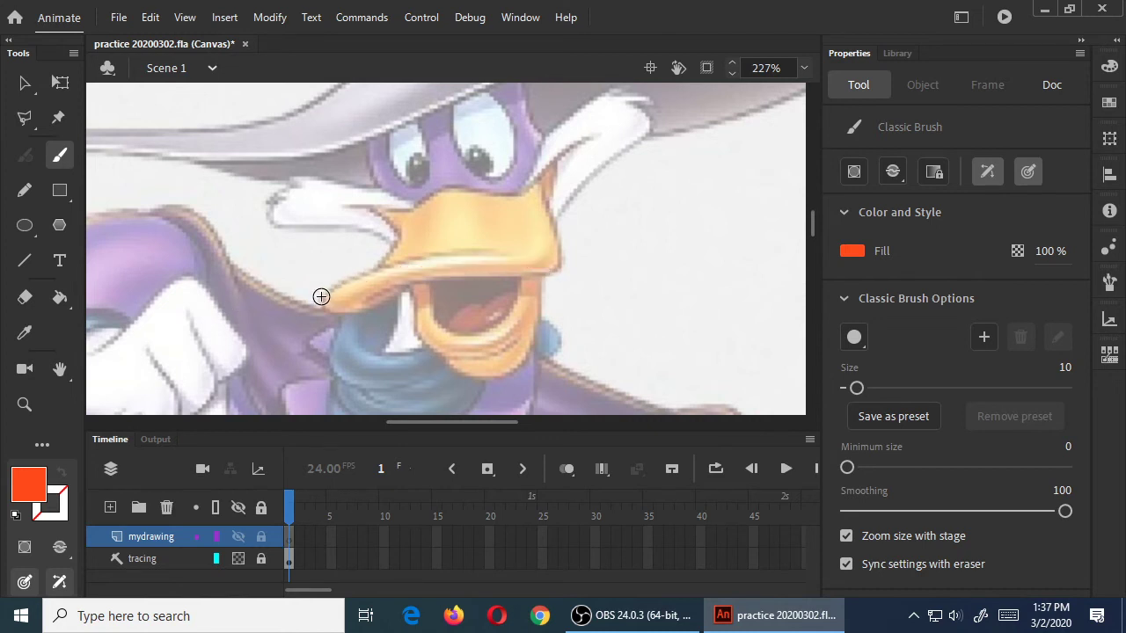
{"action": "mouse_move", "coordinate": [314, 299]}
{"action": "left_mouse_down"}
{"action": "mouse_move", "coordinate": [366, 271]}
{"action": "mouse_move", "coordinate": [527, 258]}
{"action": "left_mouse_up"}
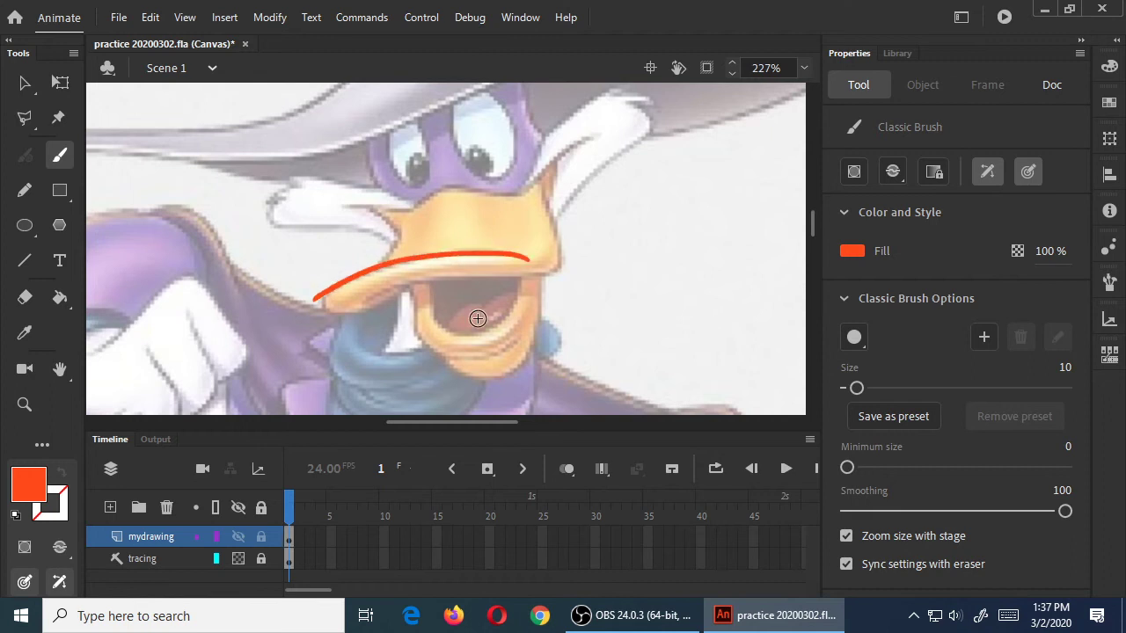
{"action": "key", "text": "ctrl+z"}
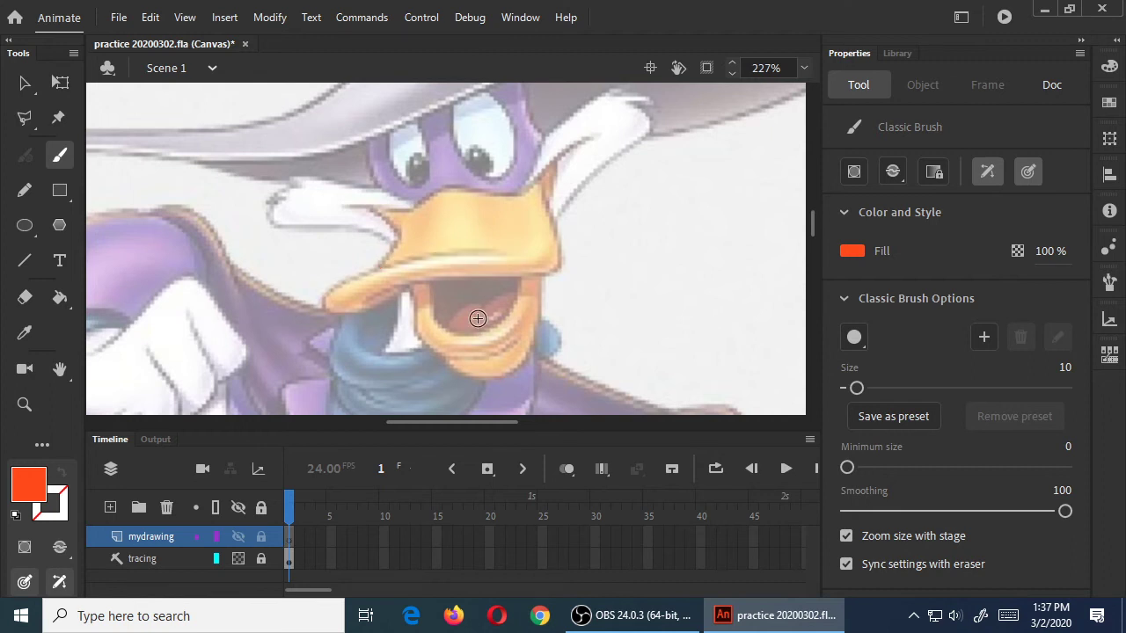
Step: Try a freehand brush stroke across the duck's chest at 28% zoom, and undo it
{"action": "key", "text": "ctrl+minus"}
{"action": "key", "text": "ctrl+minus"}
{"action": "key", "text": "ctrl+minus"}
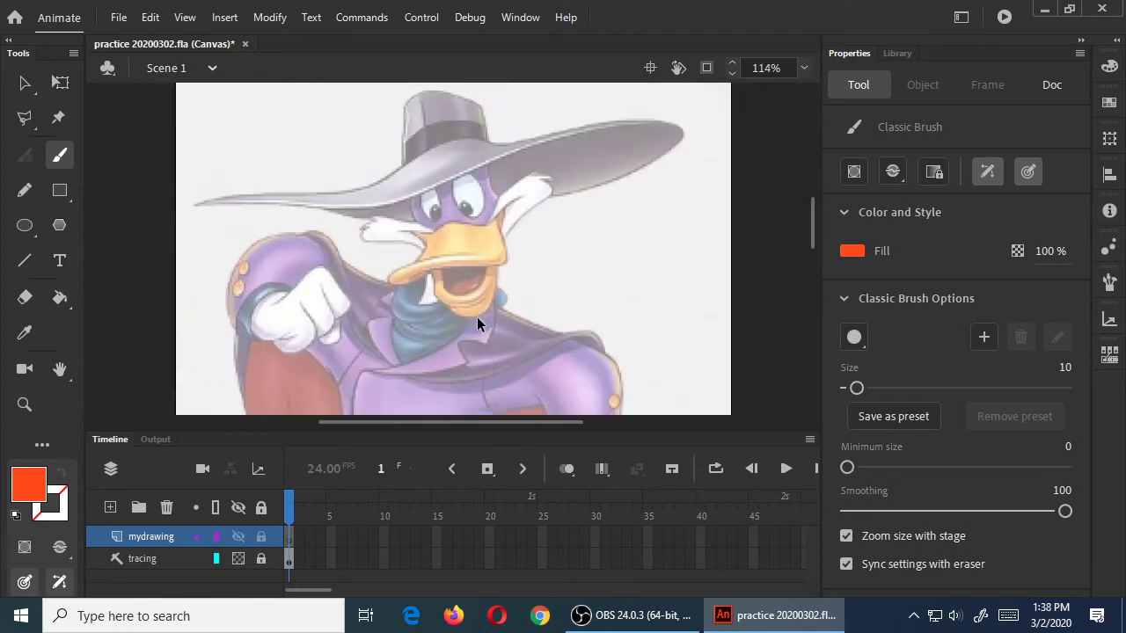
{"action": "key", "text": "ctrl+equal"}
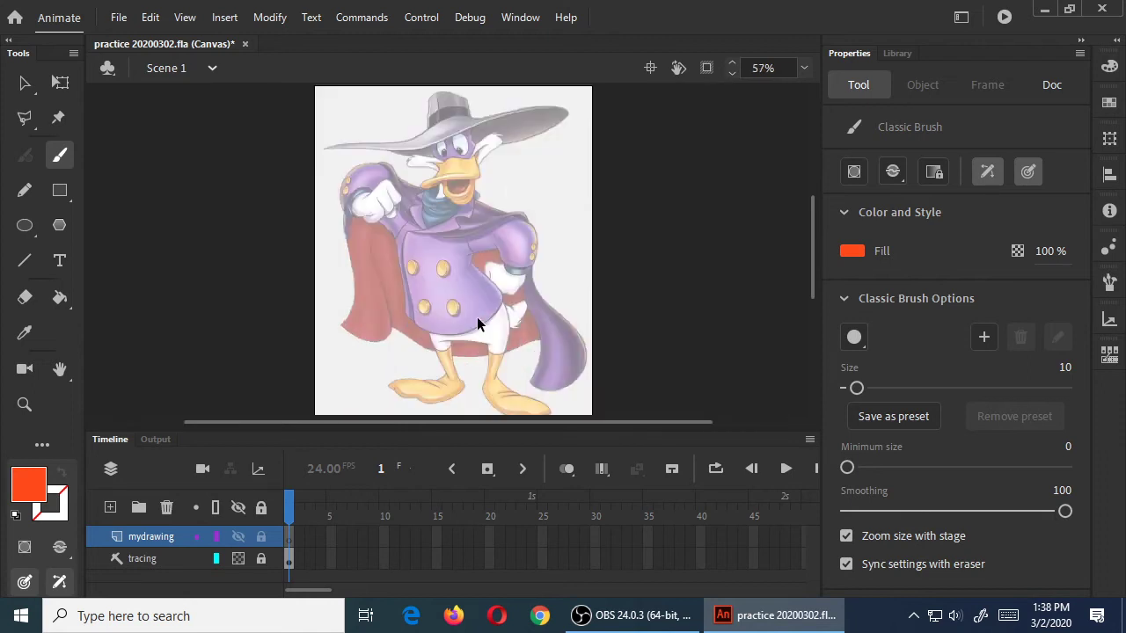
{"action": "key", "text": "ctrl+minus"}
{"action": "left_click_drag", "start_coordinate": [439, 236], "coordinate": [518, 257]}
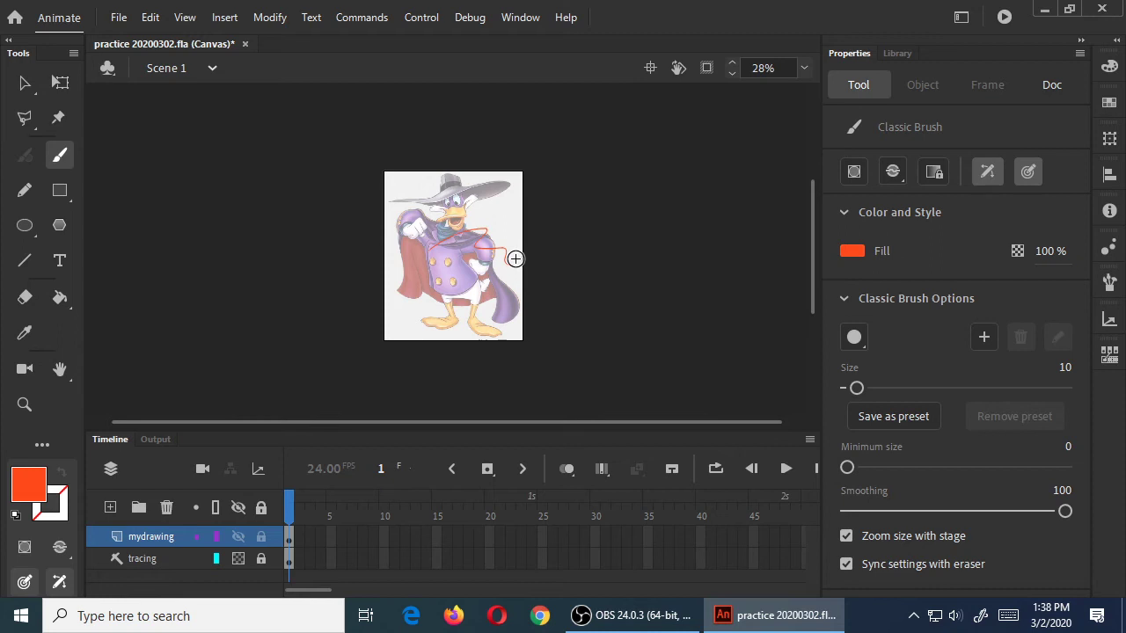
{"action": "key", "text": "ctrl+z"}
Step: Trace the top edge, tip and lower edge of the duck's upper beak with brush strokes on the mydrawing layer
{"action": "key", "text": "ctrl+equal"}
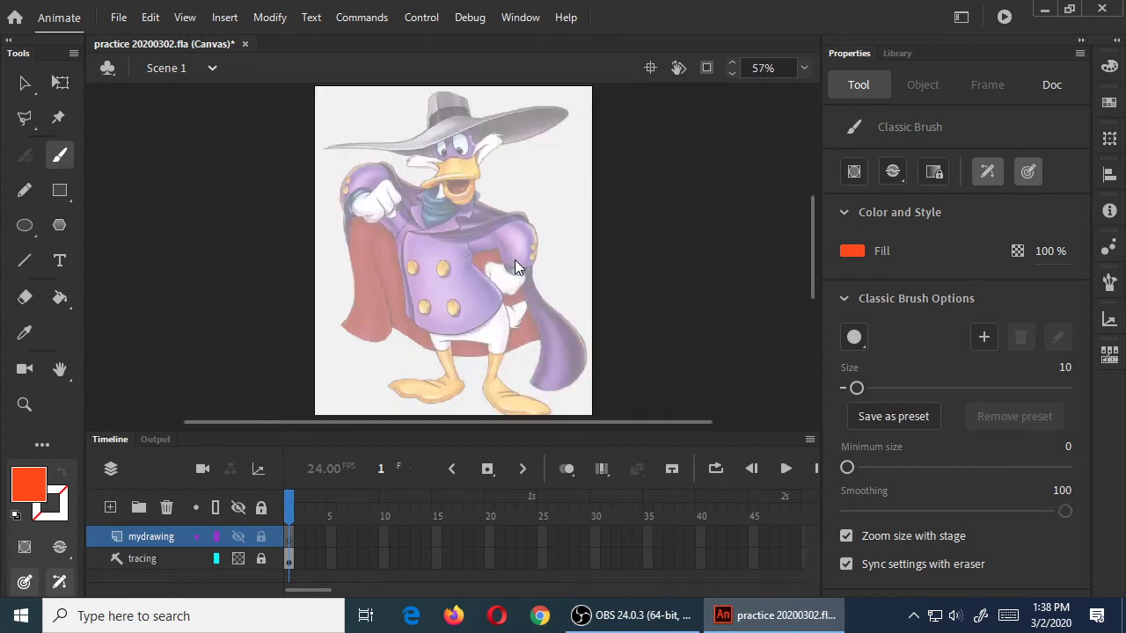
{"action": "key", "text": "ctrl+equal"}
{"action": "scroll", "coordinate": [418, 171], "scroll_direction": "up", "scroll_amount": 2}
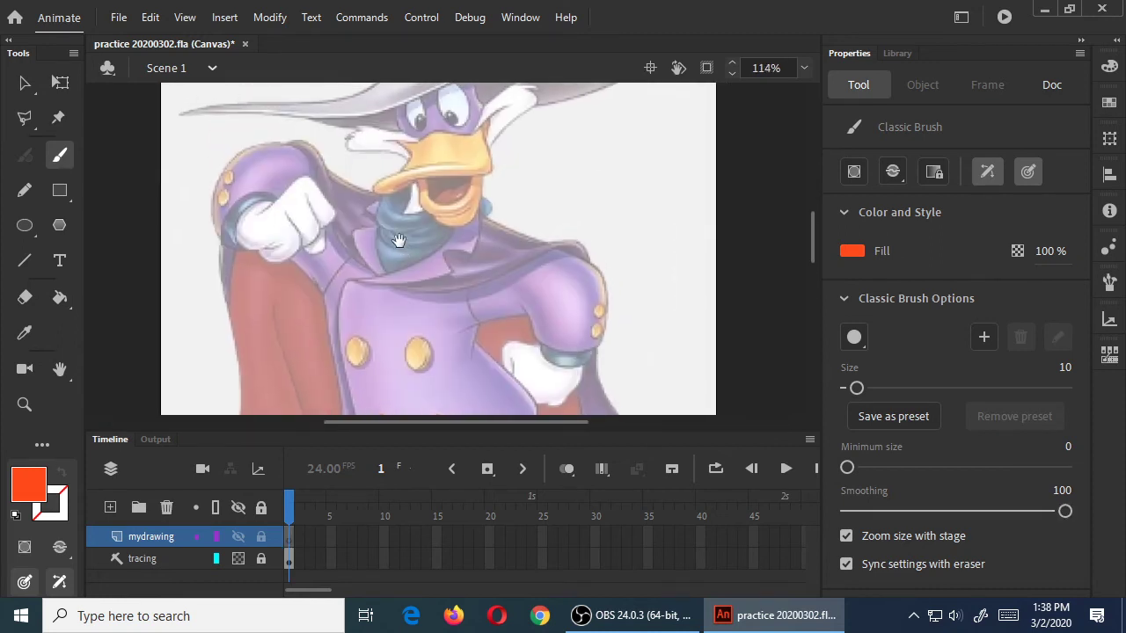
{"action": "mouse_move", "coordinate": [466, 164]}
{"action": "left_mouse_down"}
{"action": "mouse_move", "coordinate": [418, 163]}
{"action": "mouse_move", "coordinate": [374, 182]}
{"action": "left_mouse_up"}
{"action": "left_click_drag", "start_coordinate": [416, 183], "coordinate": [480, 179]}
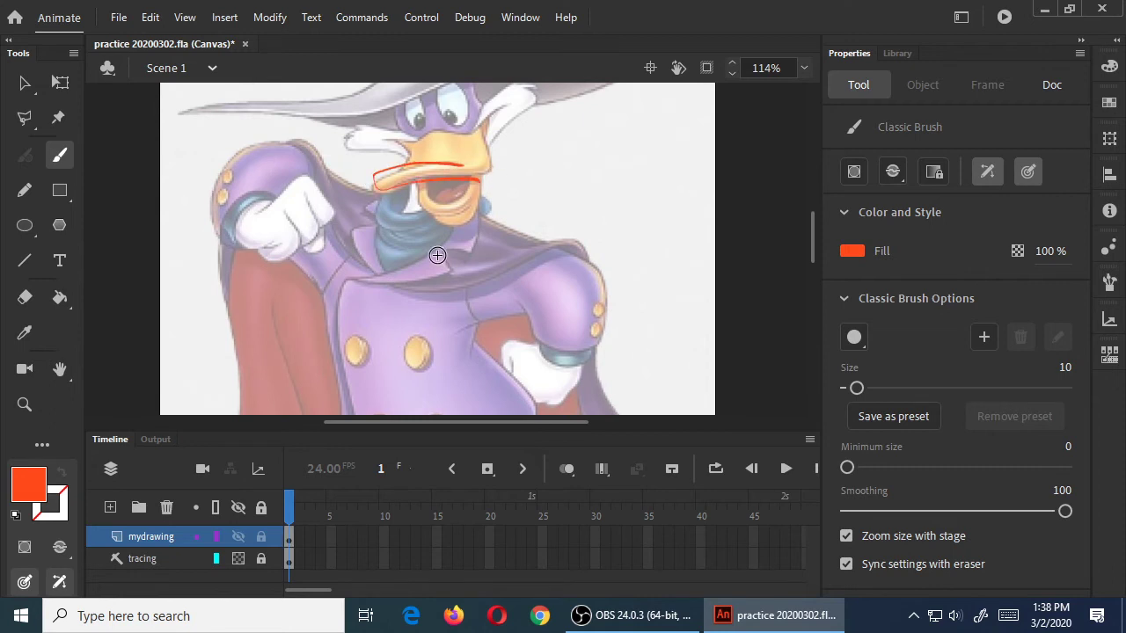
Step: Undo the brush strokes drawn on the duck's upper beak
{"action": "key", "text": "ctrl+z"}
{"action": "key", "text": "ctrl+z"}
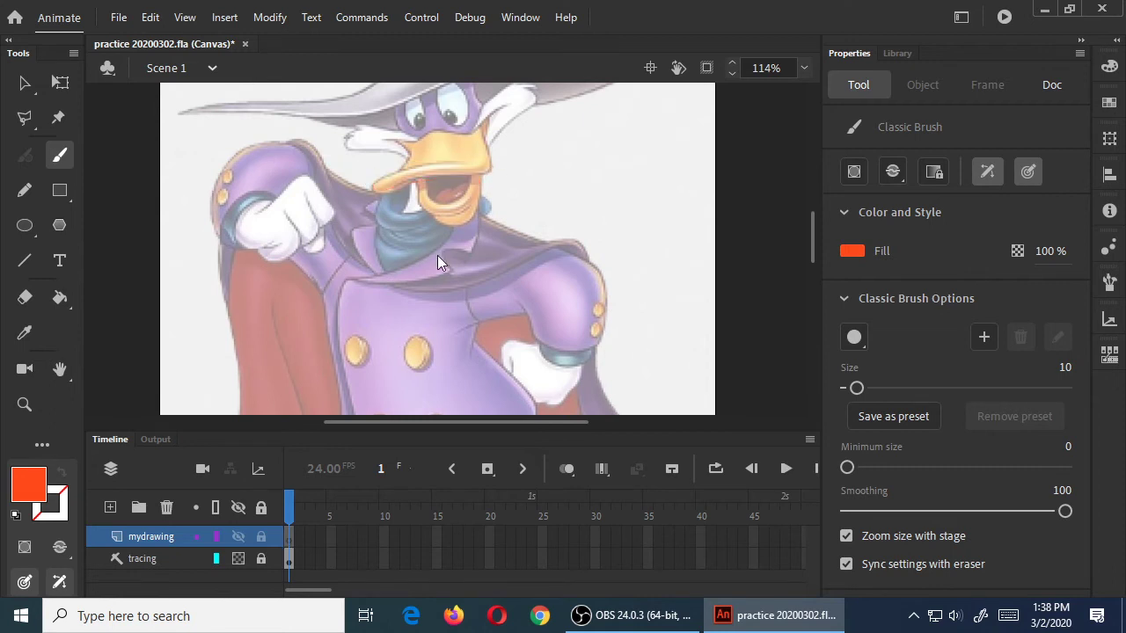
Step: Zoom the stage between 57% and 114% to compare the wider view of the duck with its upper body
{"action": "key", "text": "ctrl+s"}
{"action": "key", "text": "ctrl+equal"}
{"action": "key", "text": "ctrl+minus"}
{"action": "key", "text": "ctrl+equal"}
{"action": "key", "text": "ctrl+minus"}
{"action": "key", "text": "ctrl+minus"}
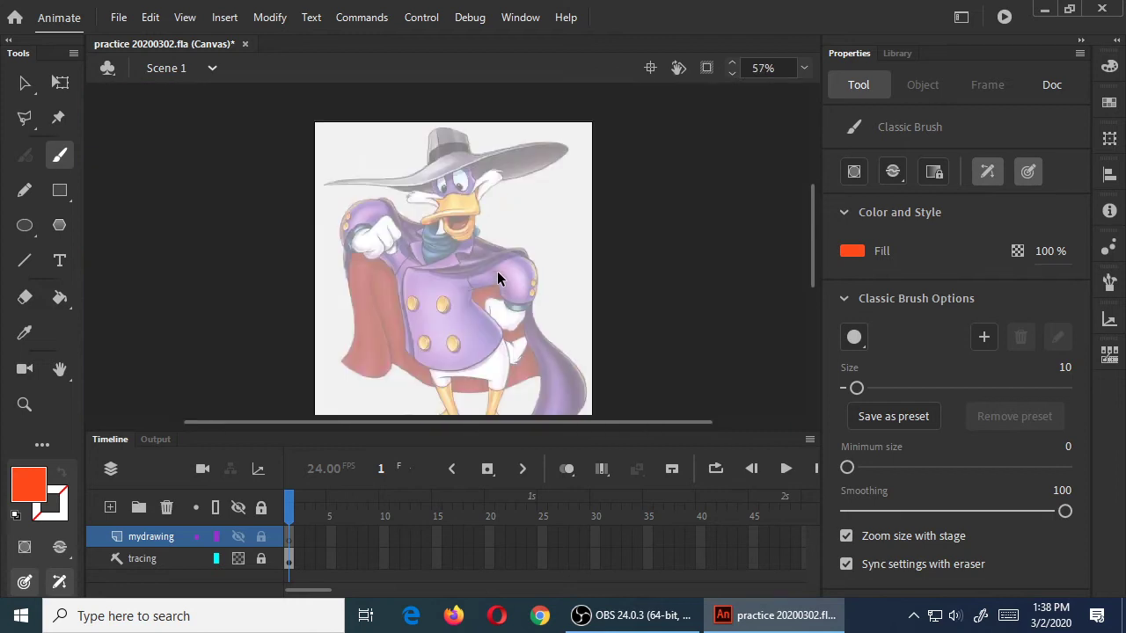
{"action": "key", "text": "ctrl+equal"}
{"action": "key", "text": "ctrl+equal"}
{"action": "key", "text": "ctrl+minus"}
{"action": "key", "text": "ctrl+minus"}
{"action": "key", "text": "ctrl+equal"}
{"action": "key", "text": "ctrl+equal"}
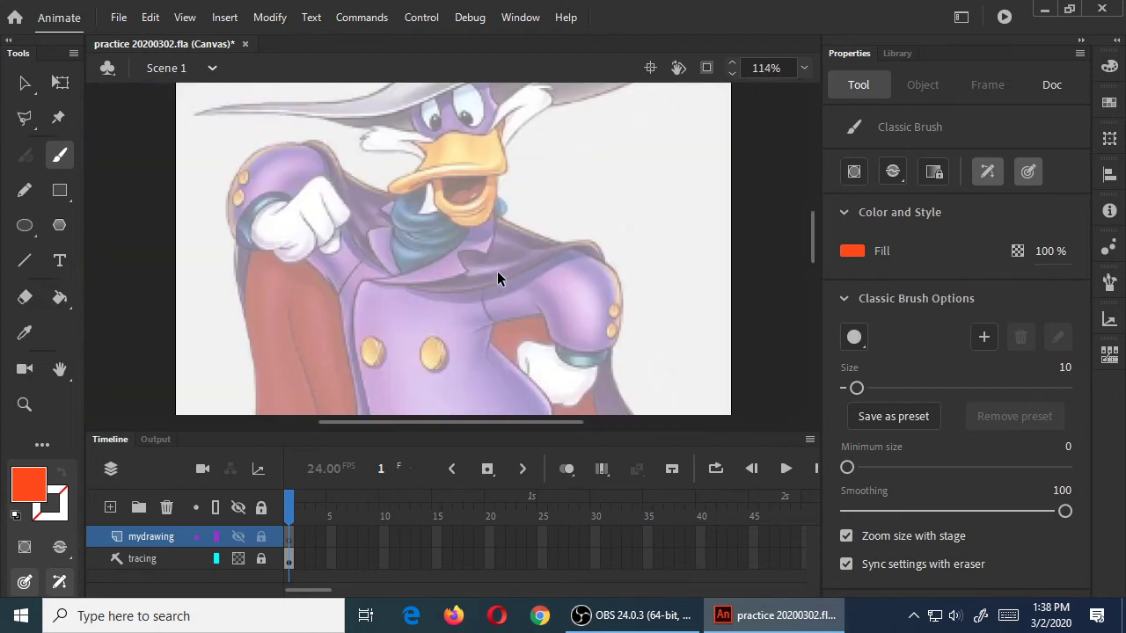
{"action": "key", "text": "ctrl+minus"}
{"action": "key", "text": "ctrl+minus"}
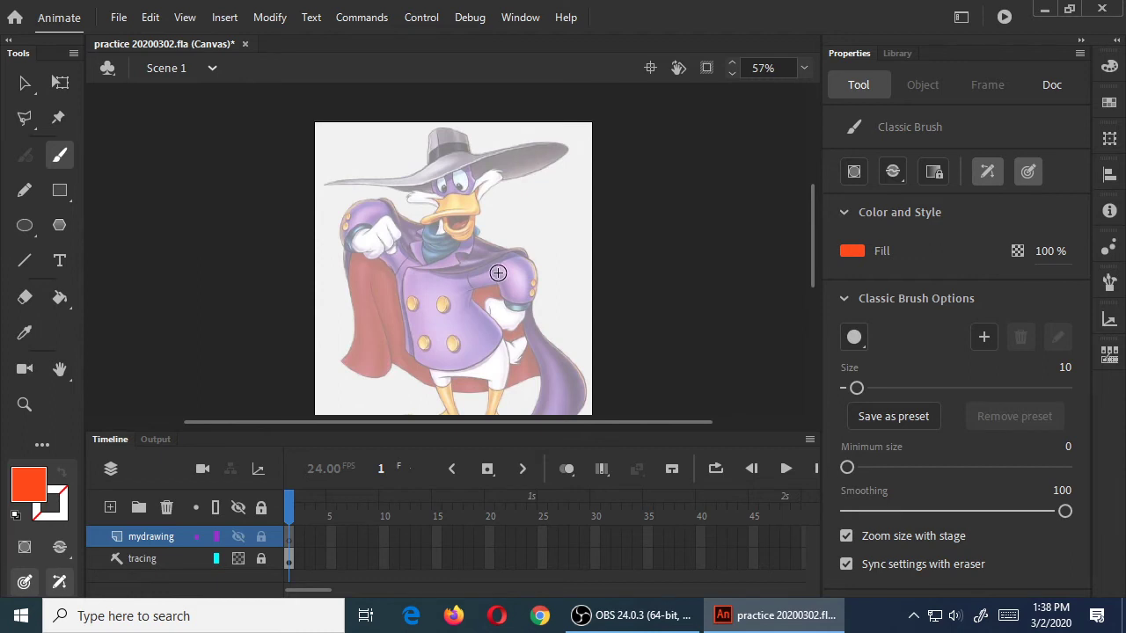
{"action": "key", "text": "ctrl+equal"}
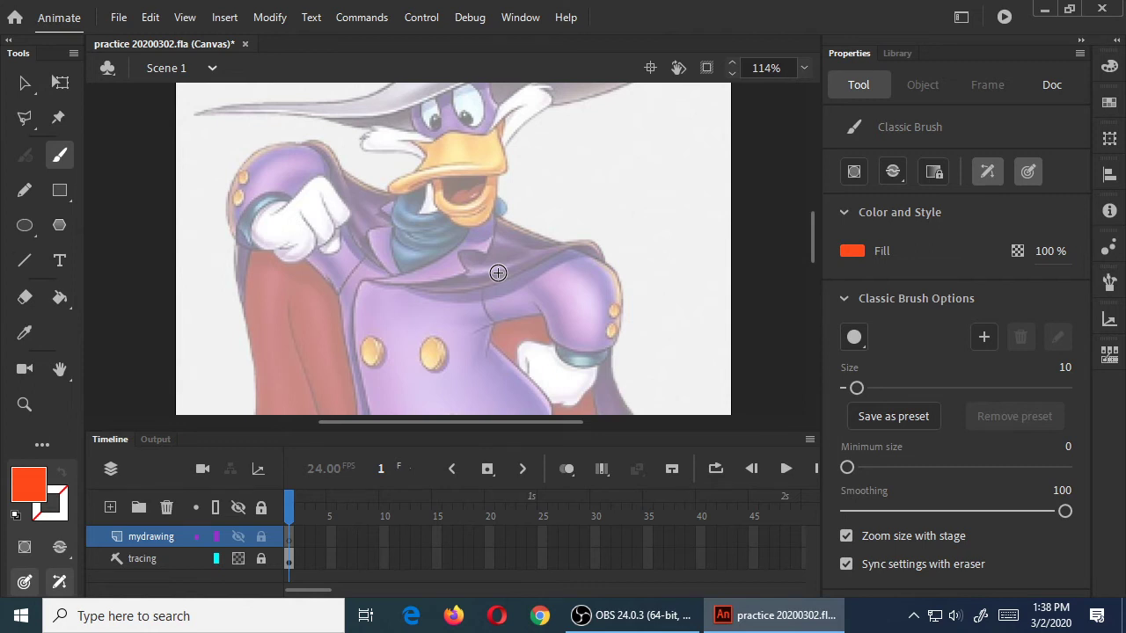
Step: Scroll and zoom over the guide image to view the duck from the hat down to the feet
{"action": "scroll", "coordinate": [498, 273], "scroll_direction": "down", "scroll_amount": 10}
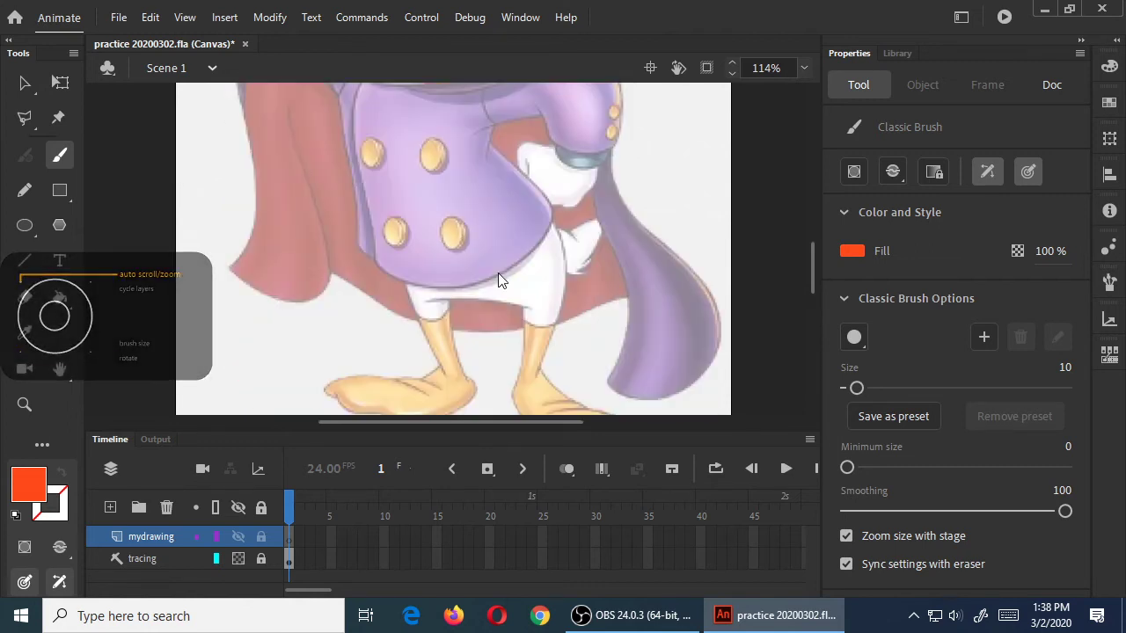
{"action": "scroll", "coordinate": [498, 273], "scroll_direction": "up", "scroll_amount": 15}
{"action": "scroll", "coordinate": [498, 275], "scroll_direction": "down", "scroll_amount": 5}
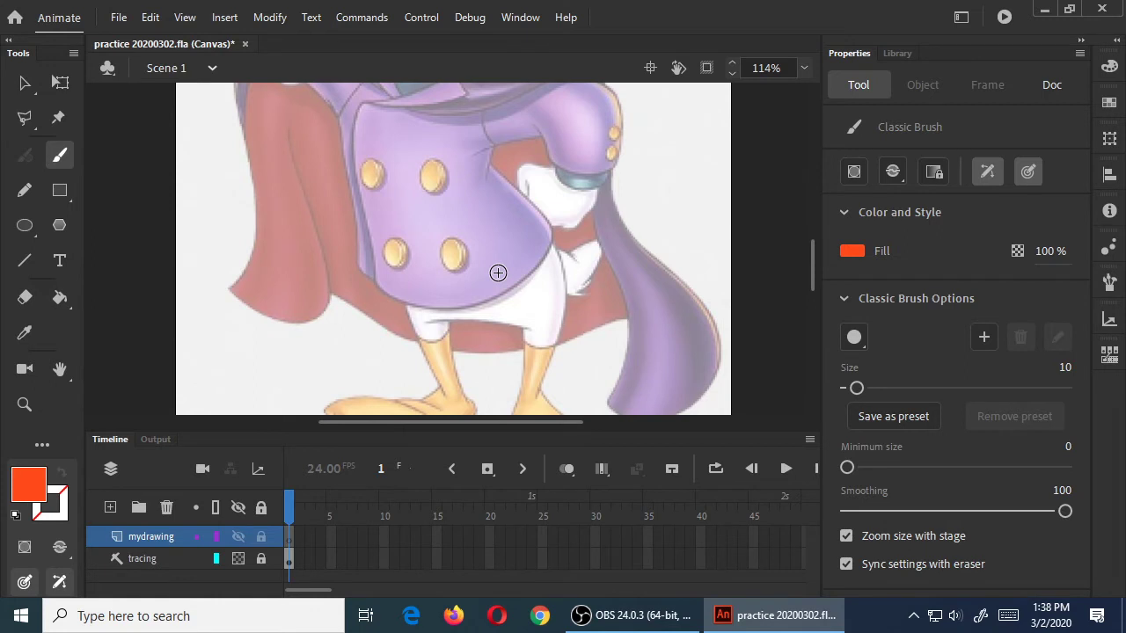
{"action": "scroll", "coordinate": [498, 272], "scroll_direction": "up", "scroll_amount": 3}
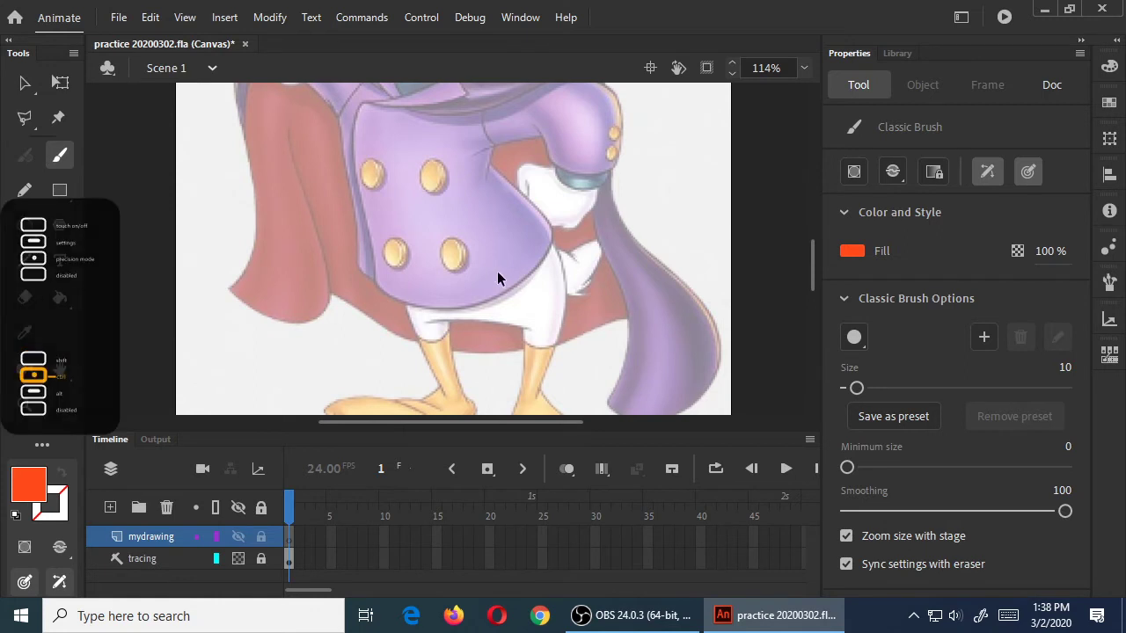
{"action": "scroll", "coordinate": [498, 273], "scroll_direction": "down", "scroll_amount": 5}
{"action": "scroll", "coordinate": [497, 277], "scroll_direction": "up", "scroll_amount": 4}
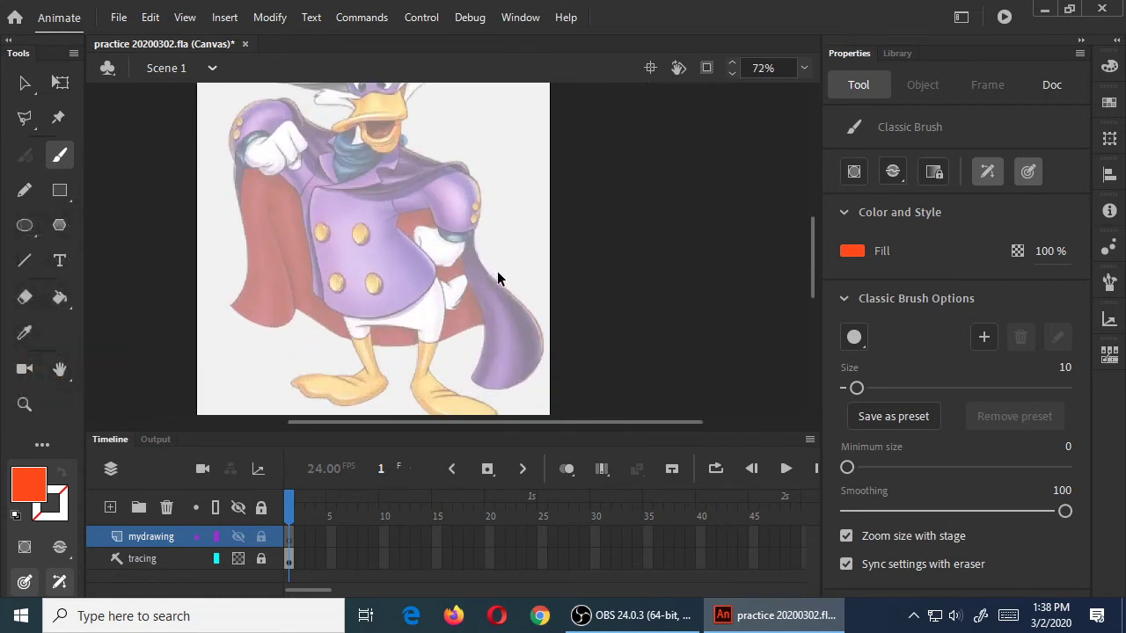
{"action": "scroll", "coordinate": [497, 277], "scroll_direction": "down", "scroll_amount": 3}
{"action": "scroll", "coordinate": [497, 279], "scroll_direction": "up", "scroll_amount": 5}
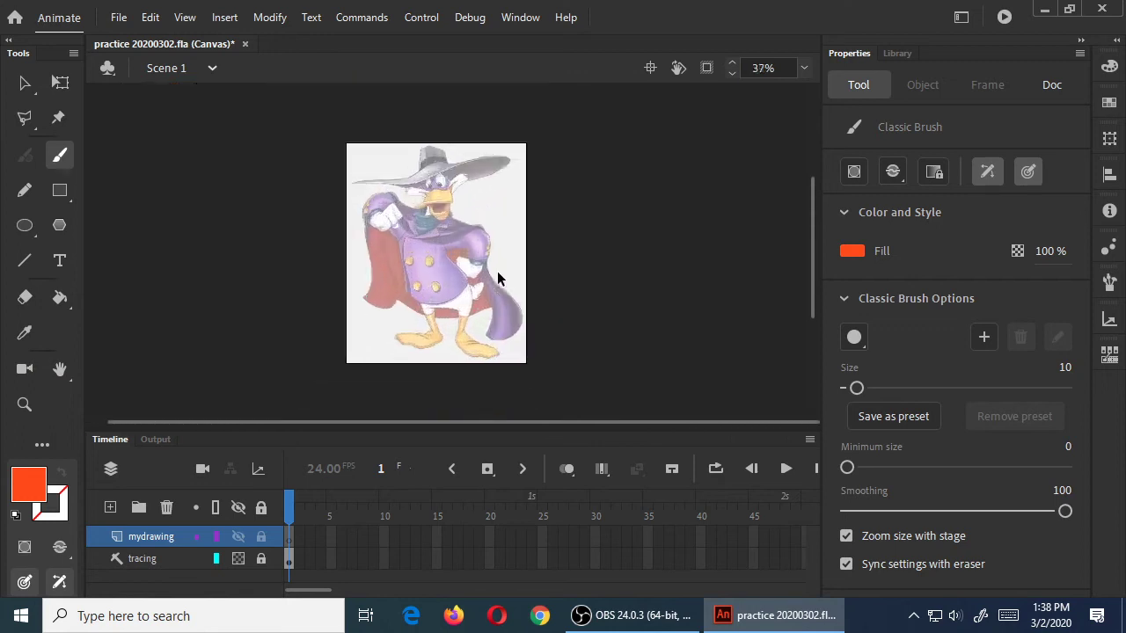
{"action": "scroll", "coordinate": [497, 279], "scroll_direction": "down", "scroll_amount": 5}
{"action": "scroll", "coordinate": [497, 278], "scroll_direction": "up", "scroll_amount": 3}
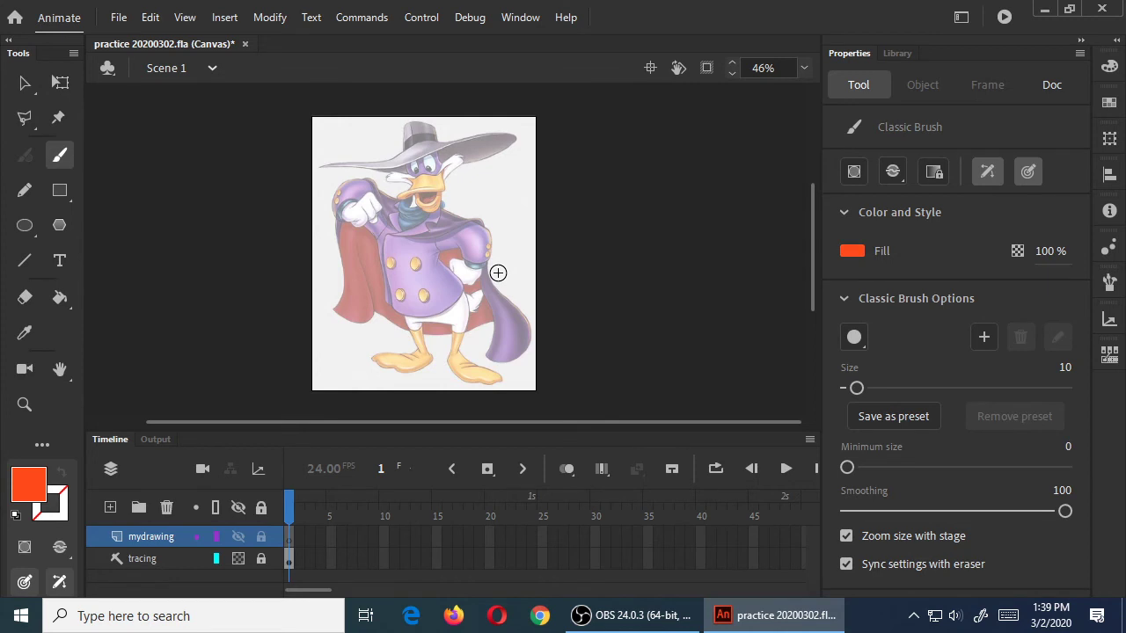
{"action": "scroll", "coordinate": [498, 273], "scroll_direction": "down", "scroll_amount": 5}
{"action": "scroll", "coordinate": [498, 273], "scroll_direction": "up", "scroll_amount": 10}
{"action": "scroll", "coordinate": [498, 273], "scroll_direction": "down", "scroll_amount": 7}
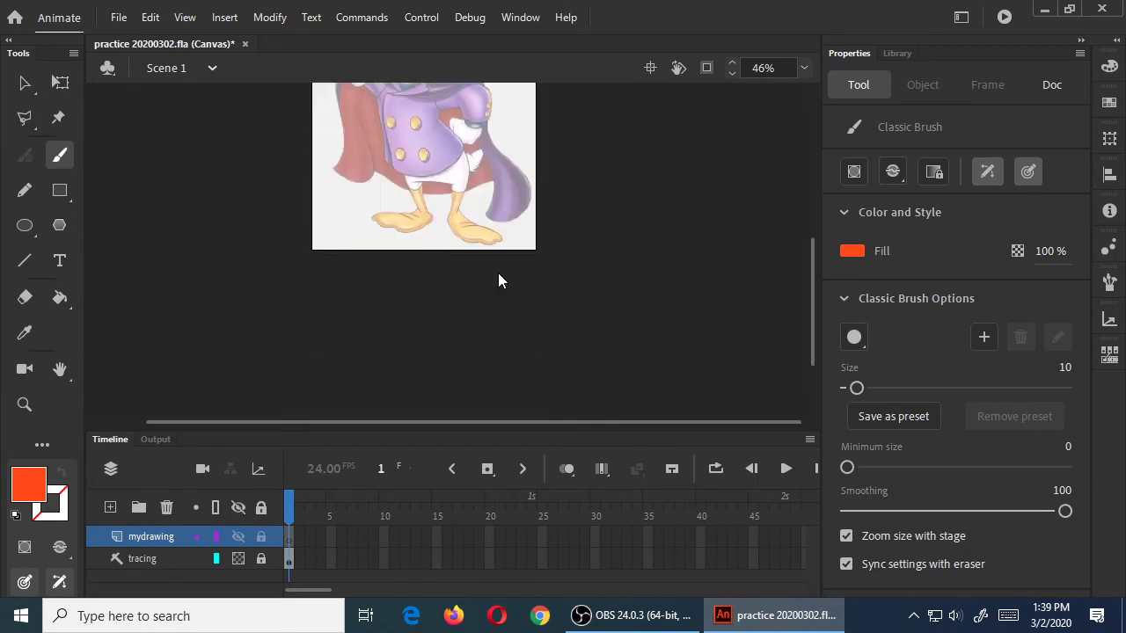
{"action": "scroll", "coordinate": [498, 275], "scroll_direction": "up", "scroll_amount": 3}
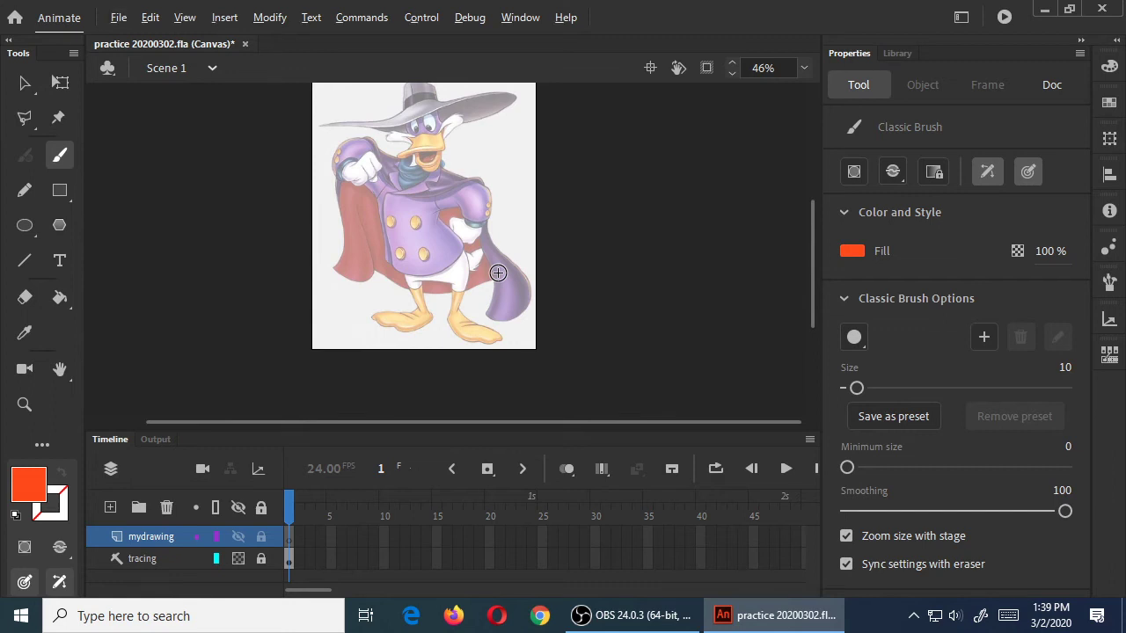
{"action": "scroll", "coordinate": [497, 273], "scroll_direction": "down", "scroll_amount": 5}
{"action": "scroll", "coordinate": [498, 273], "scroll_direction": "up", "scroll_amount": 2}
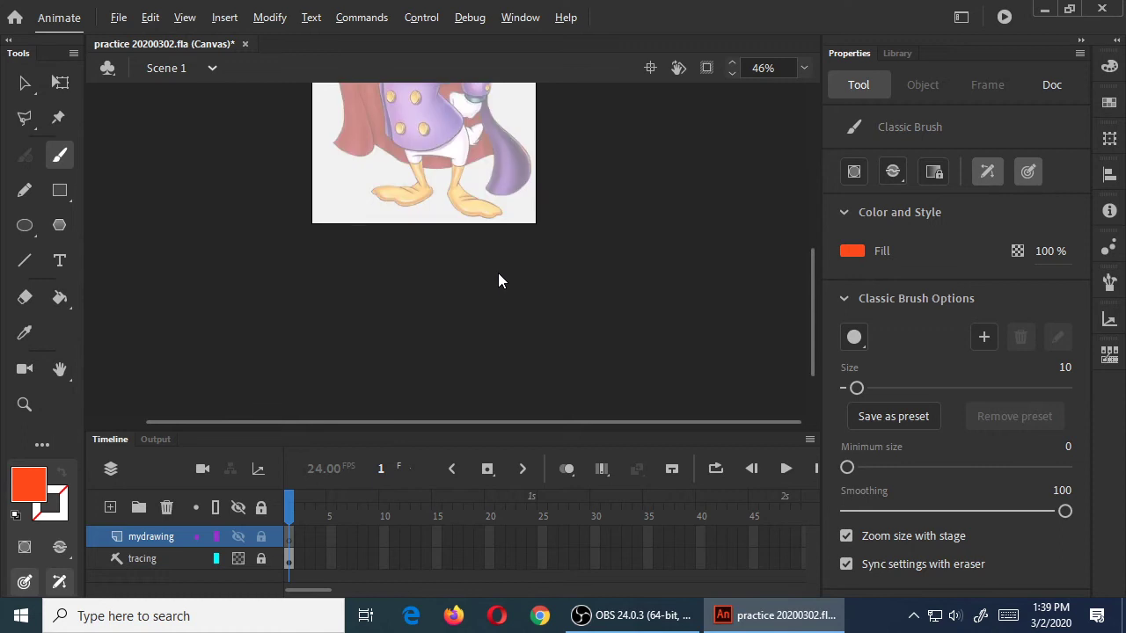
{"action": "scroll", "coordinate": [498, 277], "scroll_direction": "down", "scroll_amount": 3}
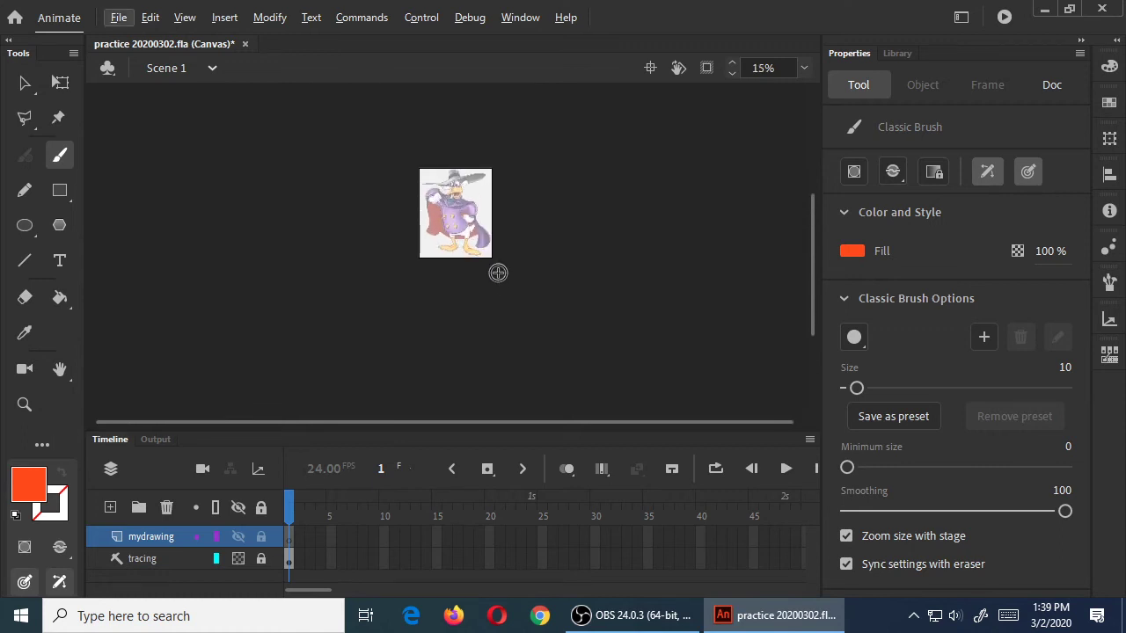
Step: Zoom between a small overview of the stage and 266% to examine the duck's shoulder and collar area
{"action": "key", "text": "ctrl"}
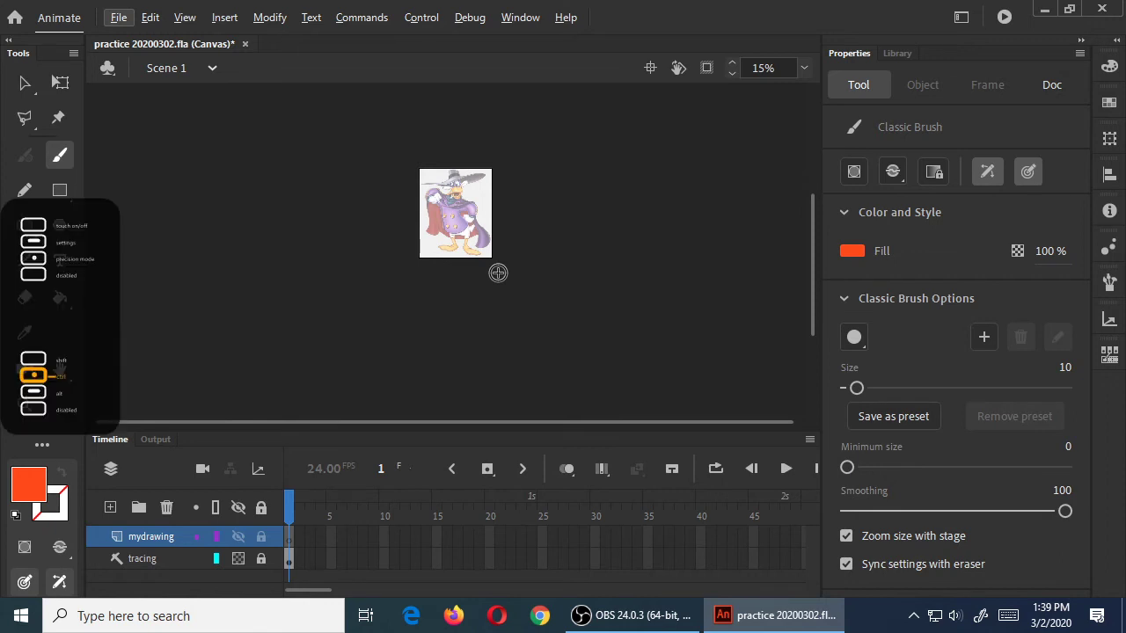
{"action": "scroll", "coordinate": [498, 275], "scroll_direction": "down", "scroll_amount": 2}
{"action": "scroll", "coordinate": [498, 279], "scroll_direction": "up", "scroll_amount": 1}
{"action": "scroll", "coordinate": [497, 279], "scroll_direction": "up", "scroll_amount": 8}
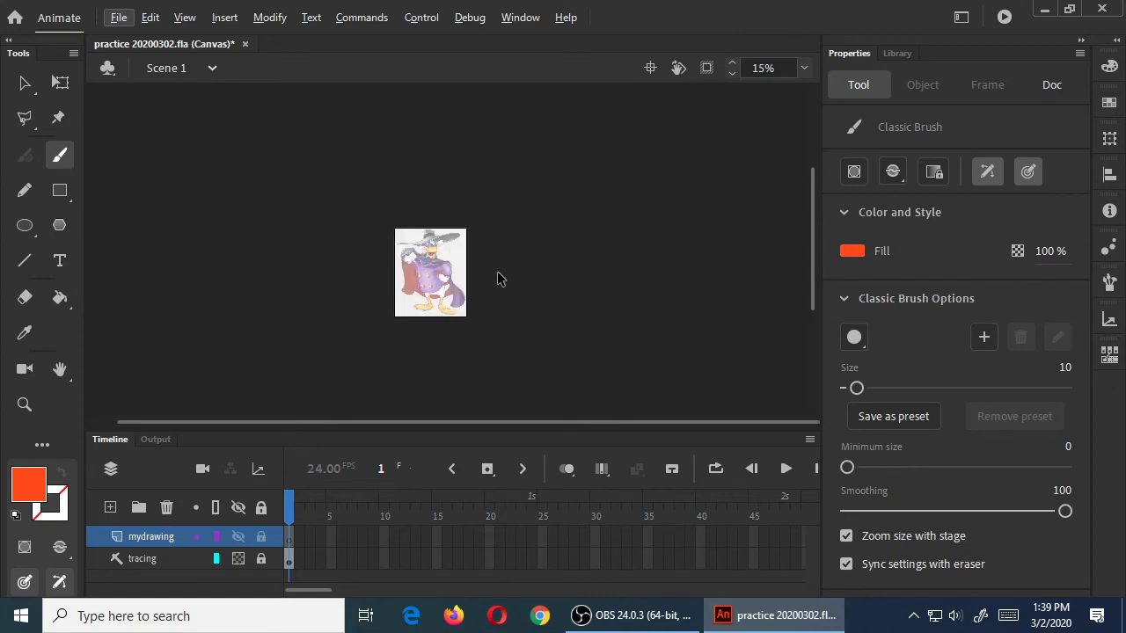
{"action": "scroll", "coordinate": [497, 279], "scroll_direction": "down", "scroll_amount": 4}
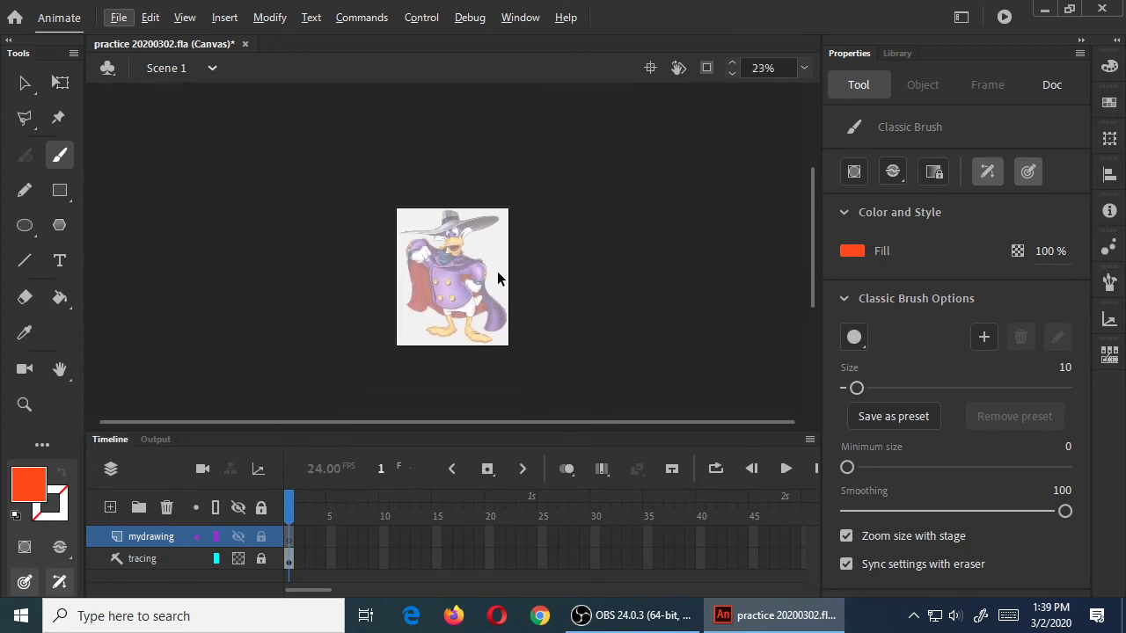
{"action": "scroll", "coordinate": [497, 279], "scroll_direction": "up", "scroll_amount": 5}
{"action": "scroll", "coordinate": [497, 279], "scroll_direction": "down", "scroll_amount": 3}
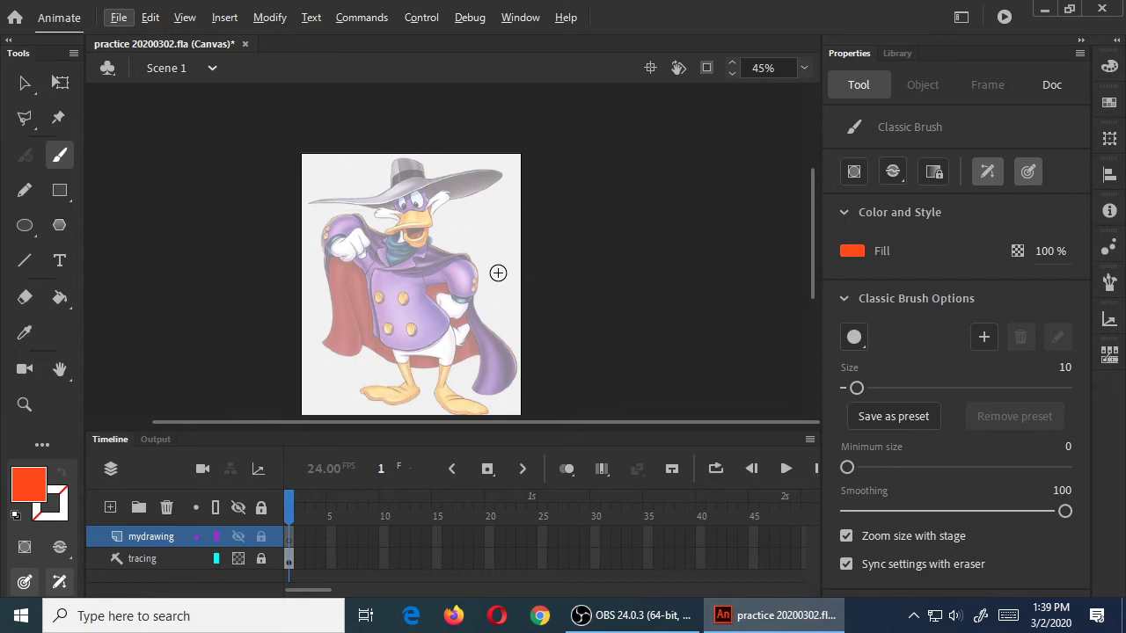
{"action": "scroll", "coordinate": [497, 279], "scroll_direction": "down", "scroll_amount": 3}
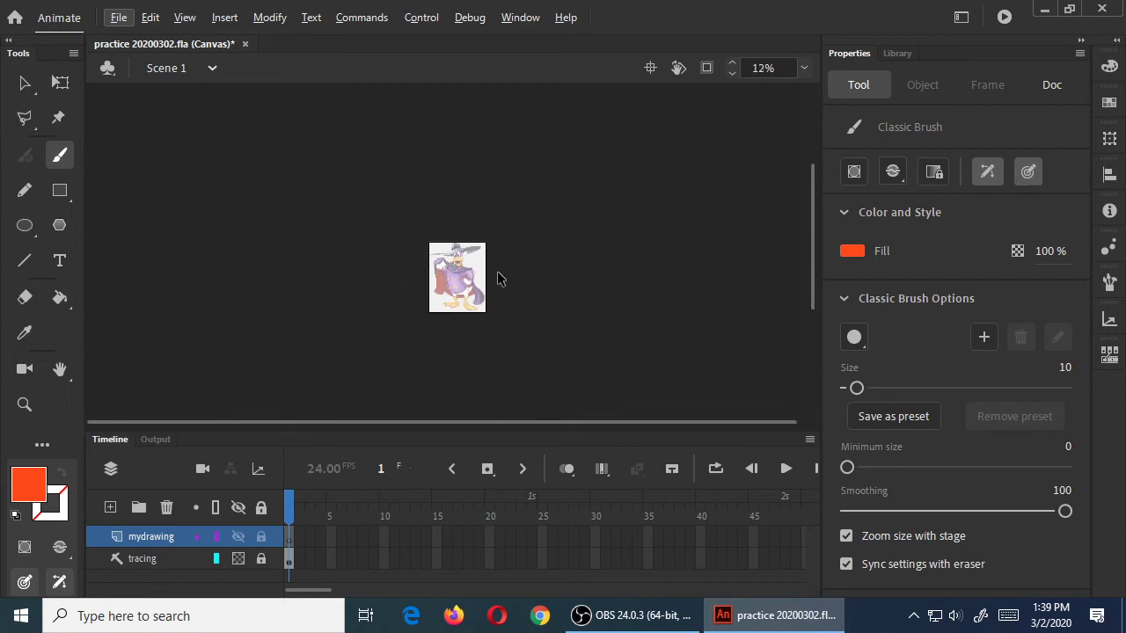
{"action": "scroll", "coordinate": [497, 279], "scroll_direction": "up", "scroll_amount": 5}
{"action": "scroll", "coordinate": [497, 279], "scroll_direction": "up", "scroll_amount": 3}
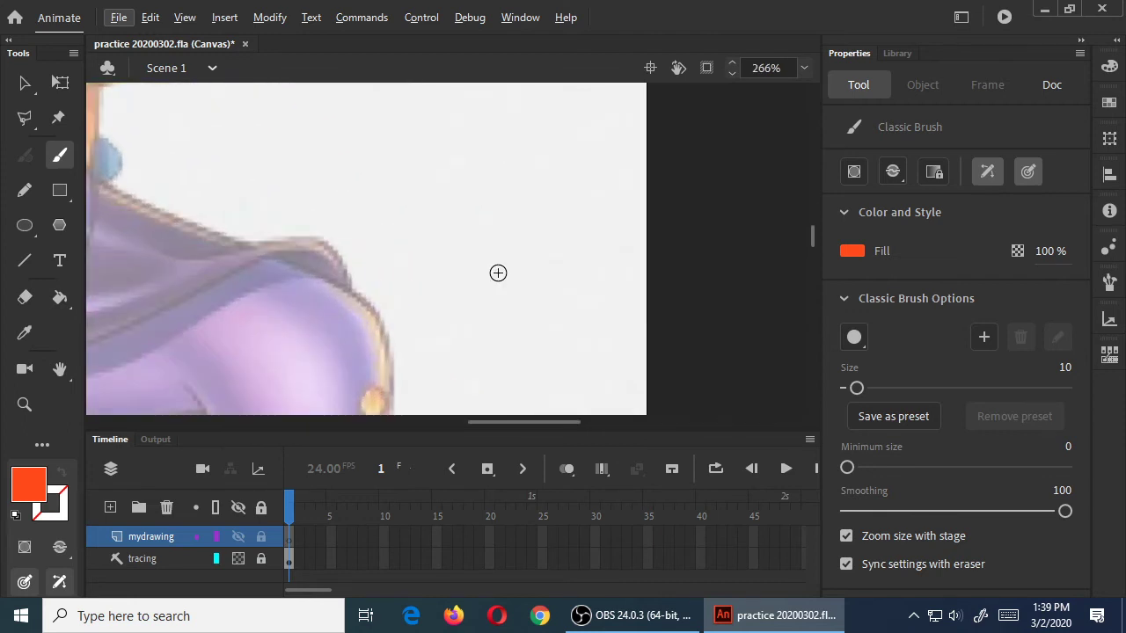
{"action": "scroll", "coordinate": [498, 273], "scroll_direction": "up", "scroll_amount": 10}
{"action": "scroll", "coordinate": [498, 280], "scroll_direction": "down", "scroll_amount": 3}
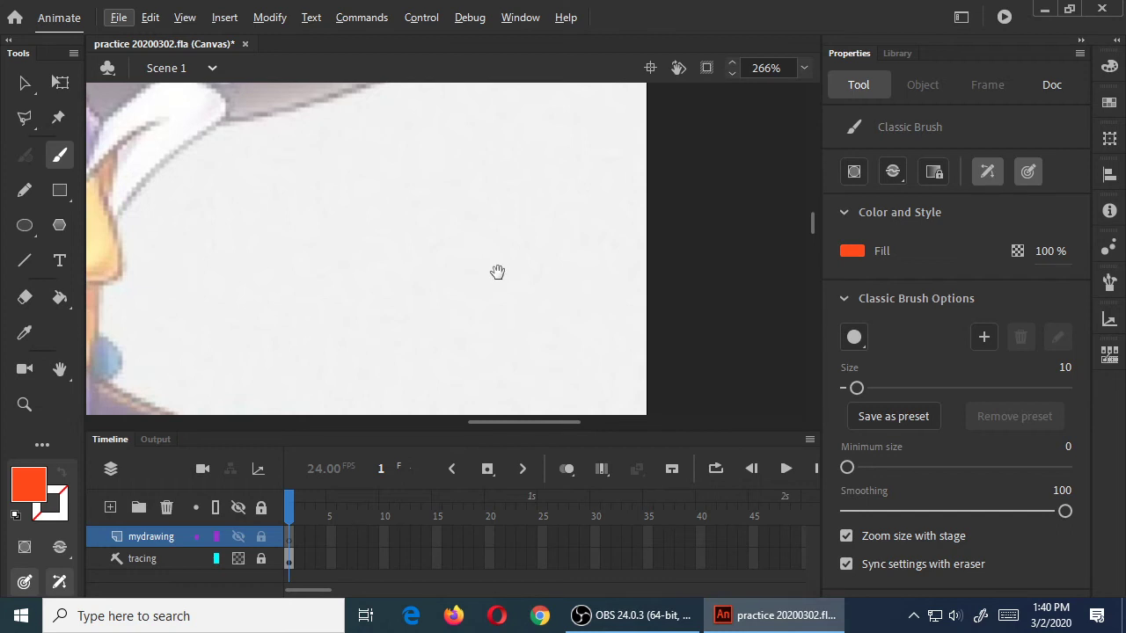
Step: Try a brush stroke along the hat brim's edge above the duck's eyes, and undo it
{"action": "left_click_drag", "start_coordinate": [269, 254], "coordinate": [645, 279]}
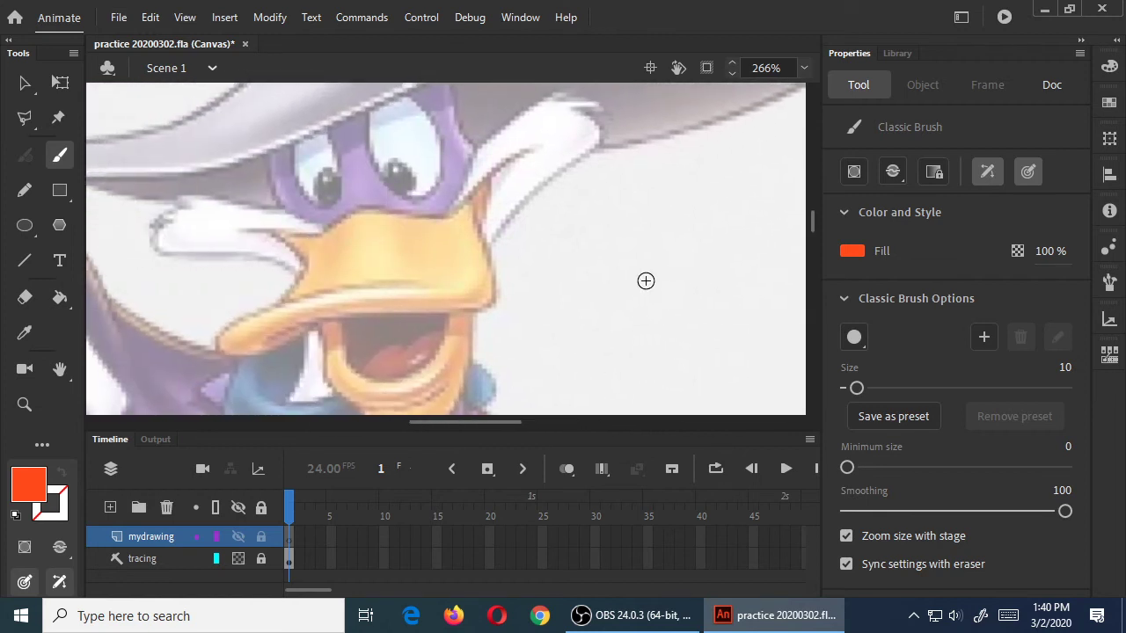
{"action": "mouse_move", "coordinate": [269, 138]}
{"action": "left_mouse_down"}
{"action": "mouse_move", "coordinate": [390, 181]}
{"action": "mouse_move", "coordinate": [641, 195]}
{"action": "mouse_move", "coordinate": [387, 201]}
{"action": "left_mouse_up"}
{"action": "left_click_drag", "start_coordinate": [585, 322], "coordinate": [508, 203]}
{"action": "mouse_move", "coordinate": [638, 204]}
{"action": "left_mouse_down"}
{"action": "mouse_move", "coordinate": [629, 234]}
{"action": "mouse_move", "coordinate": [649, 164]}
{"action": "left_mouse_up"}
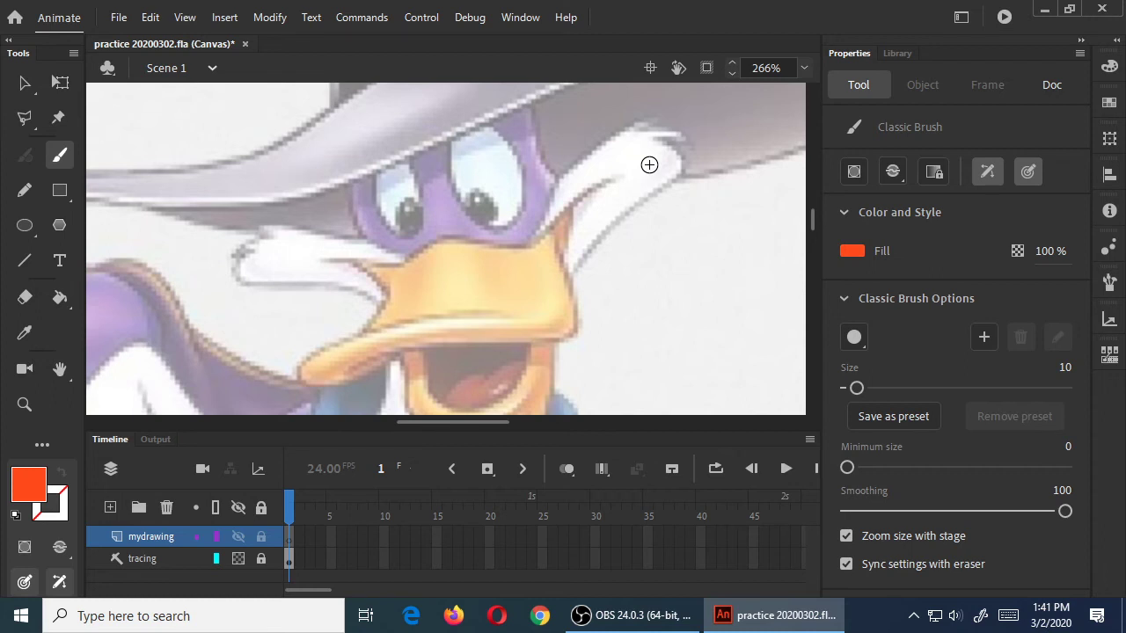
{"action": "key", "text": "space"}
{"action": "mouse_move", "coordinate": [648, 164]}
{"action": "left_mouse_down"}
{"action": "mouse_move", "coordinate": [515, 314]}
{"action": "mouse_move", "coordinate": [538, 329]}
{"action": "mouse_move", "coordinate": [509, 243]}
{"action": "mouse_move", "coordinate": [594, 246]}
{"action": "mouse_move", "coordinate": [542, 197]}
{"action": "mouse_move", "coordinate": [558, 171]}
{"action": "left_mouse_up"}
{"action": "left_click_drag", "start_coordinate": [451, 295], "coordinate": [675, 208]}
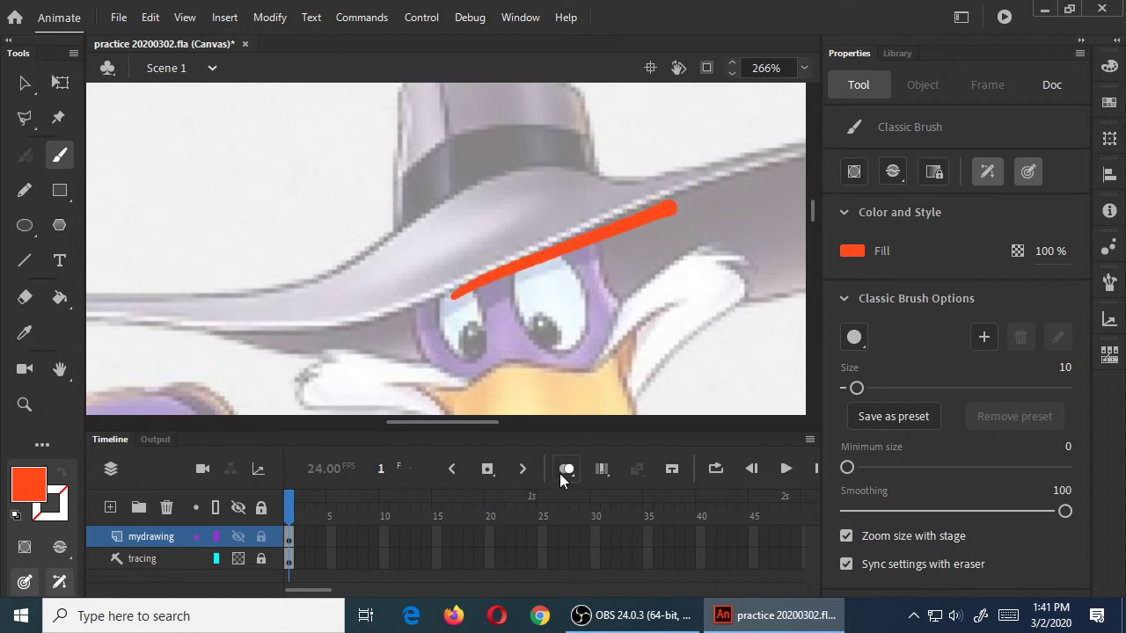
{"action": "key", "text": "ctrl+z"}
Step: Try freehand brush strokes around the long pointed tip of the hat brim, undoing each one
{"action": "left_click_drag", "start_coordinate": [265, 257], "coordinate": [531, 197]}
{"action": "left_click_drag", "start_coordinate": [173, 257], "coordinate": [483, 226]}
{"action": "key", "text": "ctrl+z"}
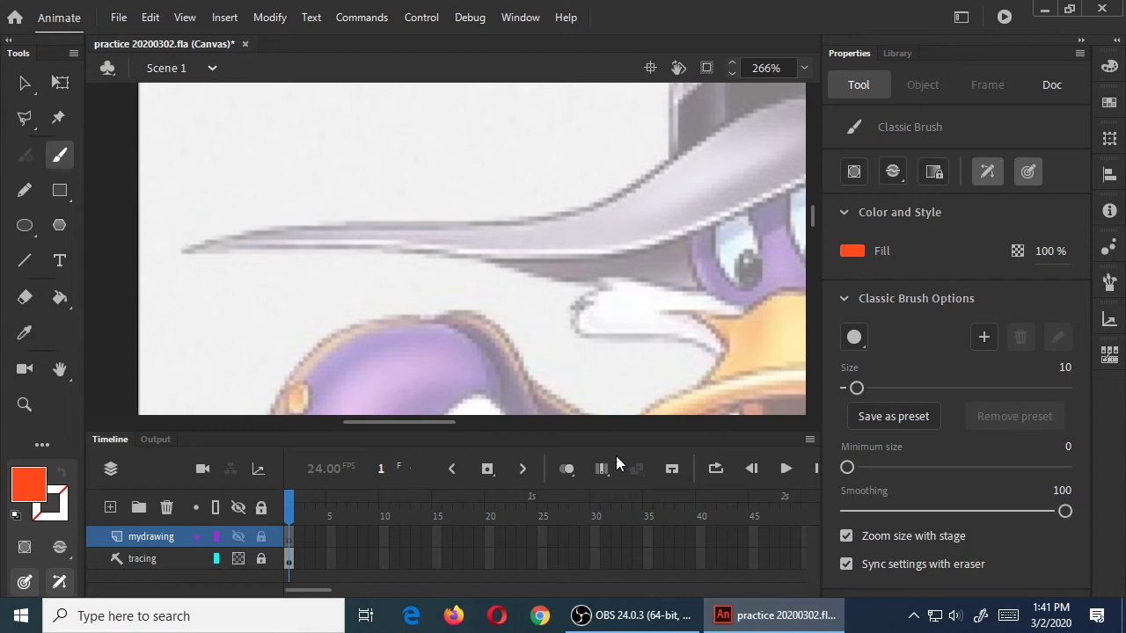
{"action": "mouse_move", "coordinate": [428, 267]}
{"action": "left_mouse_down"}
{"action": "mouse_move", "coordinate": [443, 244]}
{"action": "mouse_move", "coordinate": [490, 254]}
{"action": "mouse_move", "coordinate": [488, 241]}
{"action": "left_mouse_up"}
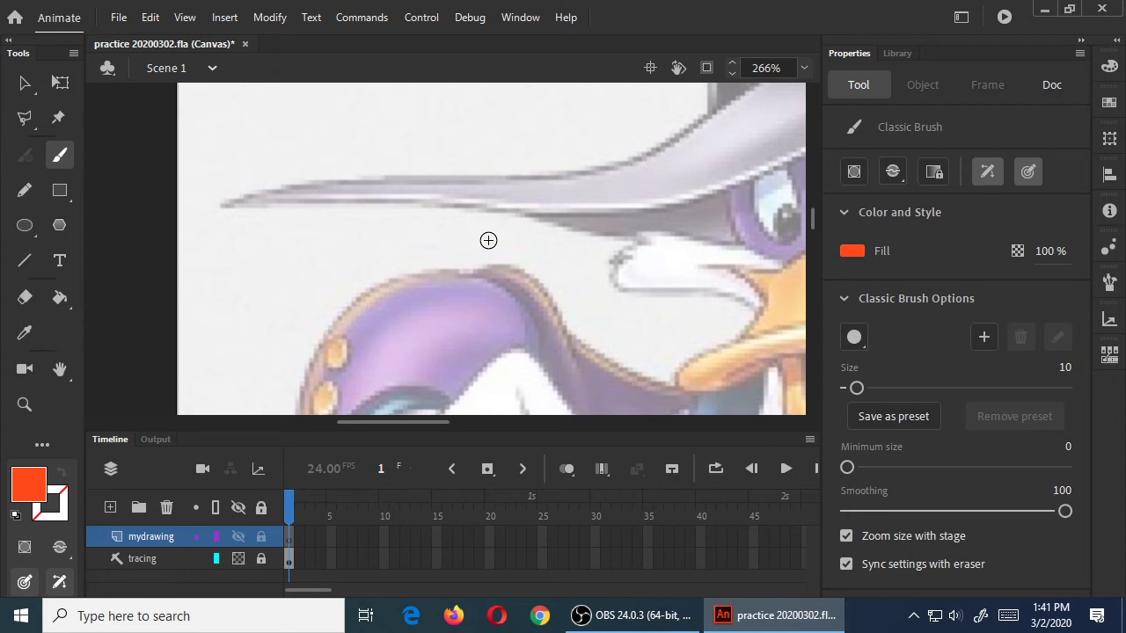
{"action": "mouse_move", "coordinate": [378, 236]}
{"action": "left_mouse_down"}
{"action": "mouse_move", "coordinate": [471, 187]}
{"action": "mouse_move", "coordinate": [613, 288]}
{"action": "left_mouse_up"}
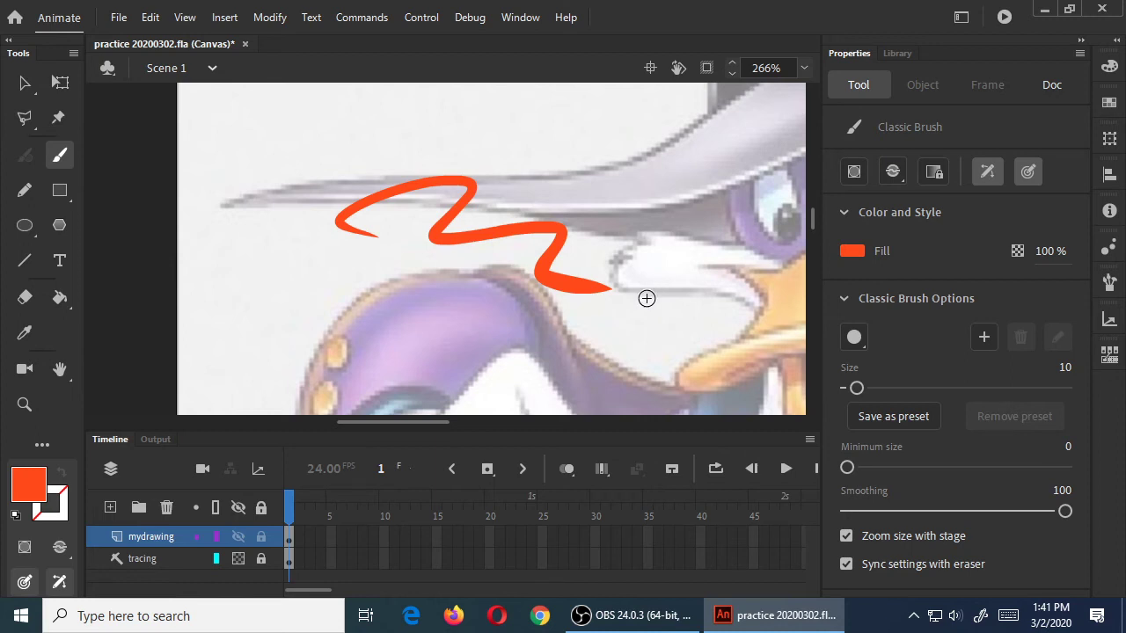
{"action": "key", "text": "ctrl+z"}
Step: Reduce the brush size and try a thin wavy stroke across the pointed side of the hat brim
{"action": "key", "text": "bracketleft"}
{"action": "key", "text": "bracketleft"}
{"action": "key", "text": "bracketleft"}
{"action": "key", "text": "bracketleft"}
{"action": "key", "text": "bracketleft"}
{"action": "key", "text": "bracketleft"}
{"action": "key", "text": "bracketleft"}
{"action": "key", "text": "bracketleft"}
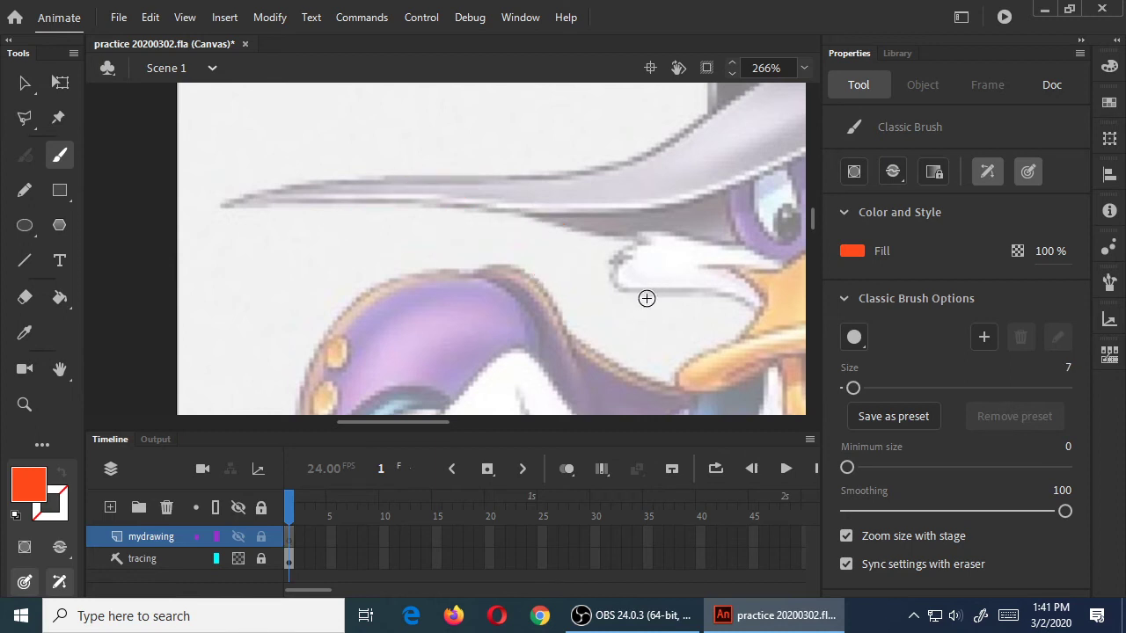
{"action": "mouse_move", "coordinate": [404, 201]}
{"action": "left_mouse_down"}
{"action": "mouse_move", "coordinate": [461, 161]}
{"action": "mouse_move", "coordinate": [613, 262]}
{"action": "left_mouse_up"}
Step: Increase the brush size to 33, try a thick wavy stroke below the hat brim, and undo both wavy strokes
{"action": "key", "text": "bracketright"}
{"action": "key", "text": "bracketright"}
{"action": "key", "text": "bracketright"}
{"action": "key", "text": "bracketright"}
{"action": "key", "text": "bracketright"}
{"action": "key", "text": "bracketright"}
{"action": "key", "text": "bracketright"}
{"action": "key", "text": "bracketright"}
{"action": "key", "text": "bracketright"}
{"action": "key", "text": "bracketright"}
{"action": "key", "text": "bracketright"}
{"action": "key", "text": "bracketright"}
{"action": "key", "text": "bracketright"}
{"action": "key", "text": "bracketright"}
{"action": "key", "text": "bracketright"}
{"action": "key", "text": "bracketright"}
{"action": "key", "text": "bracketright"}
{"action": "key", "text": "bracketright"}
{"action": "key", "text": "bracketright"}
{"action": "key", "text": "bracketright"}
{"action": "key", "text": "bracketright"}
{"action": "key", "text": "bracketright"}
{"action": "key", "text": "bracketright"}
{"action": "key", "text": "bracketright"}
{"action": "key", "text": "bracketright"}
{"action": "key", "text": "bracketright"}
{"action": "key", "text": "bracketright"}
{"action": "key", "text": "bracketright"}
{"action": "key", "text": "bracketright"}
{"action": "key", "text": "bracketright"}
{"action": "key", "text": "bracketright"}
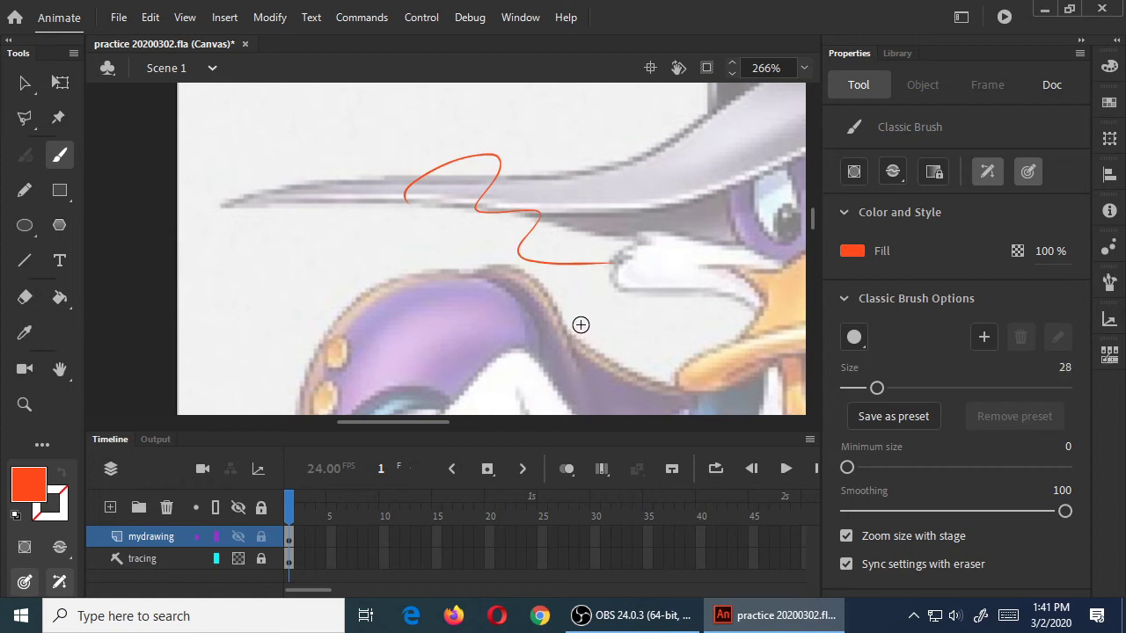
{"action": "mouse_move", "coordinate": [208, 296]}
{"action": "left_mouse_down"}
{"action": "mouse_move", "coordinate": [370, 263]}
{"action": "mouse_move", "coordinate": [632, 330]}
{"action": "left_mouse_up"}
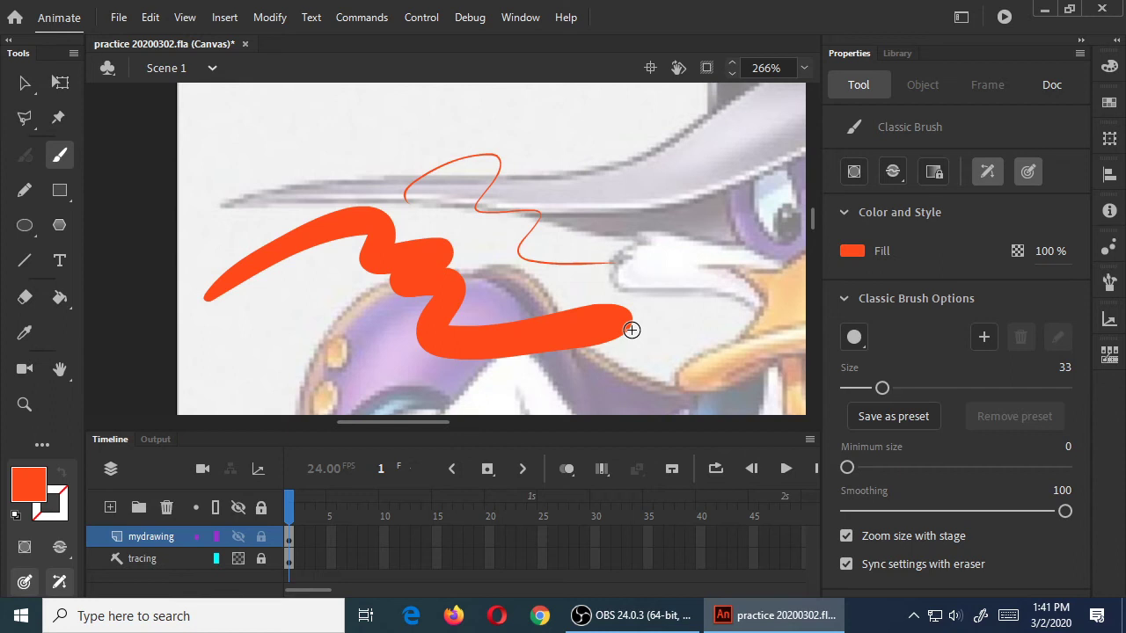
{"action": "key", "text": "ctrl+z"}
{"action": "key", "text": "ctrl+z"}
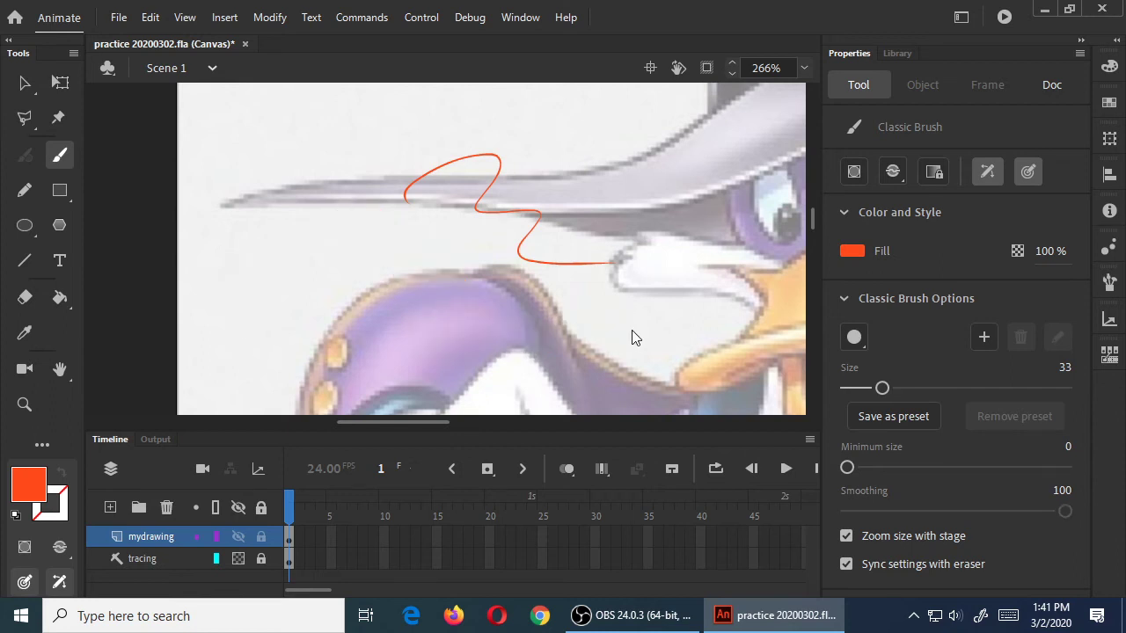
Step: Reduce the Classic Brush size to 5
{"action": "key", "text": "bracketleft"}
{"action": "key", "text": "bracketleft"}
{"action": "key", "text": "bracketleft"}
{"action": "key", "text": "bracketleft"}
{"action": "key", "text": "bracketleft"}
{"action": "key", "text": "bracketleft"}
{"action": "key", "text": "bracketleft"}
{"action": "key", "text": "bracketleft"}
{"action": "key", "text": "bracketleft"}
{"action": "key", "text": "bracketleft"}
{"action": "key", "text": "bracketleft"}
{"action": "key", "text": "bracketleft"}
{"action": "key", "text": "bracketleft"}
{"action": "key", "text": "bracketleft"}
{"action": "key", "text": "bracketleft"}
{"action": "key", "text": "bracketleft"}
{"action": "key", "text": "bracketleft"}
{"action": "key", "text": "bracketleft"}
{"action": "key", "text": "bracketleft"}
{"action": "key", "text": "bracketleft"}
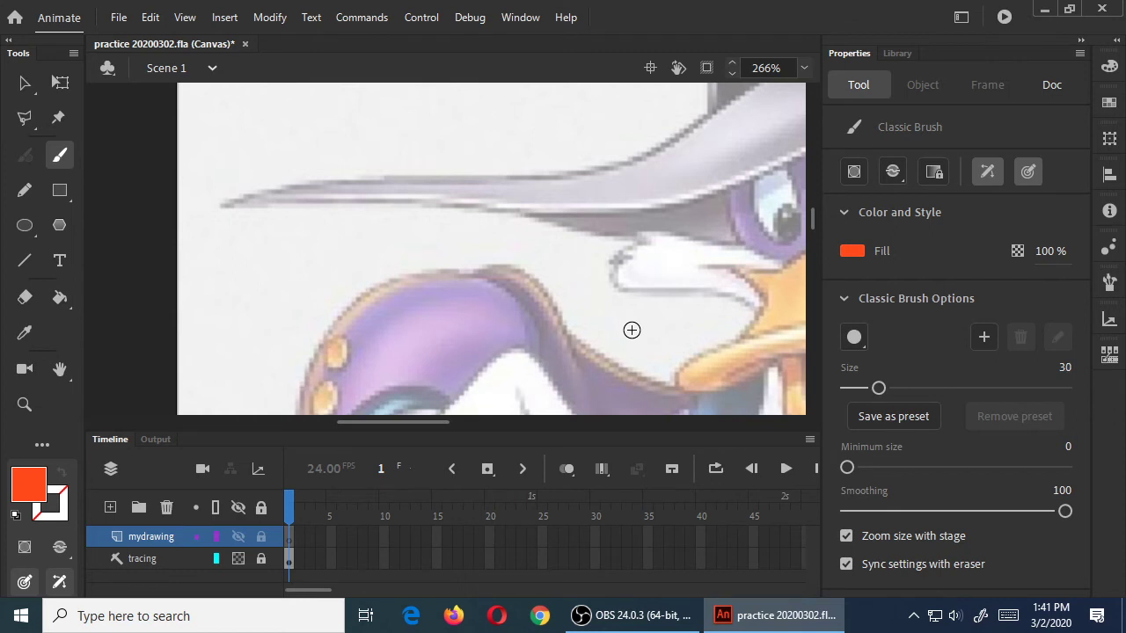
{"action": "key", "text": "bracketright"}
Step: Try tracing the upper and lower edges of the hat brim's pointed tip with thin strokes, and undo both
{"action": "mouse_move", "coordinate": [207, 211]}
{"action": "left_mouse_down"}
{"action": "mouse_move", "coordinate": [488, 185]}
{"action": "mouse_move", "coordinate": [589, 211]}
{"action": "left_mouse_up"}
{"action": "mouse_move", "coordinate": [125, 207]}
{"action": "left_mouse_down"}
{"action": "mouse_move", "coordinate": [504, 228]}
{"action": "mouse_move", "coordinate": [635, 219]}
{"action": "left_mouse_up"}
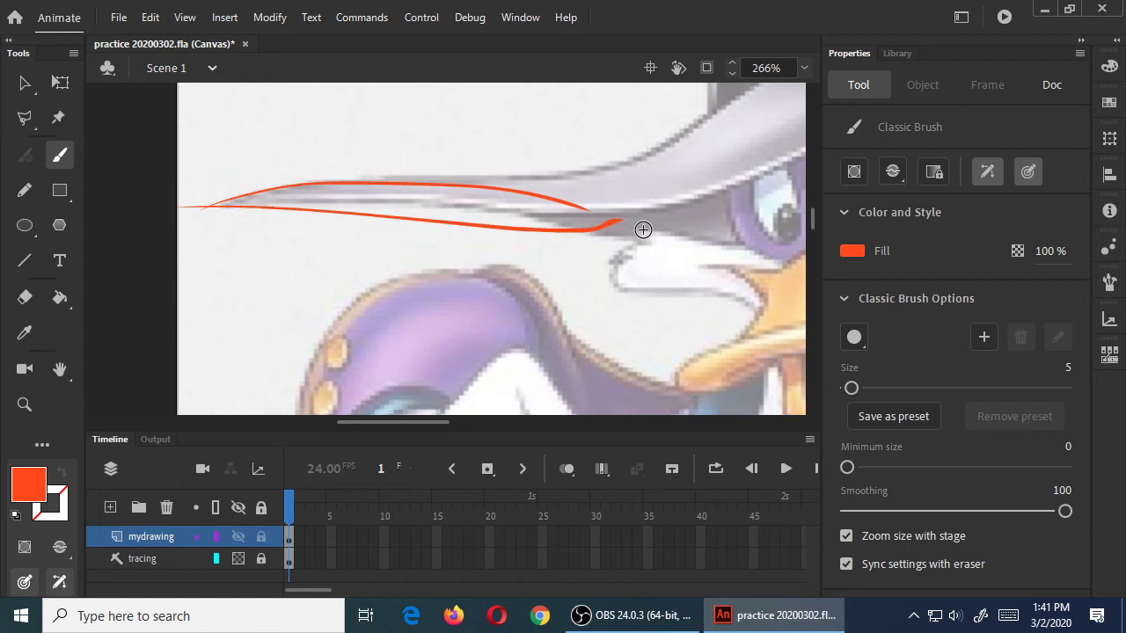
{"action": "key", "text": "ctrl+z"}
{"action": "key", "text": "ctrl+z"}
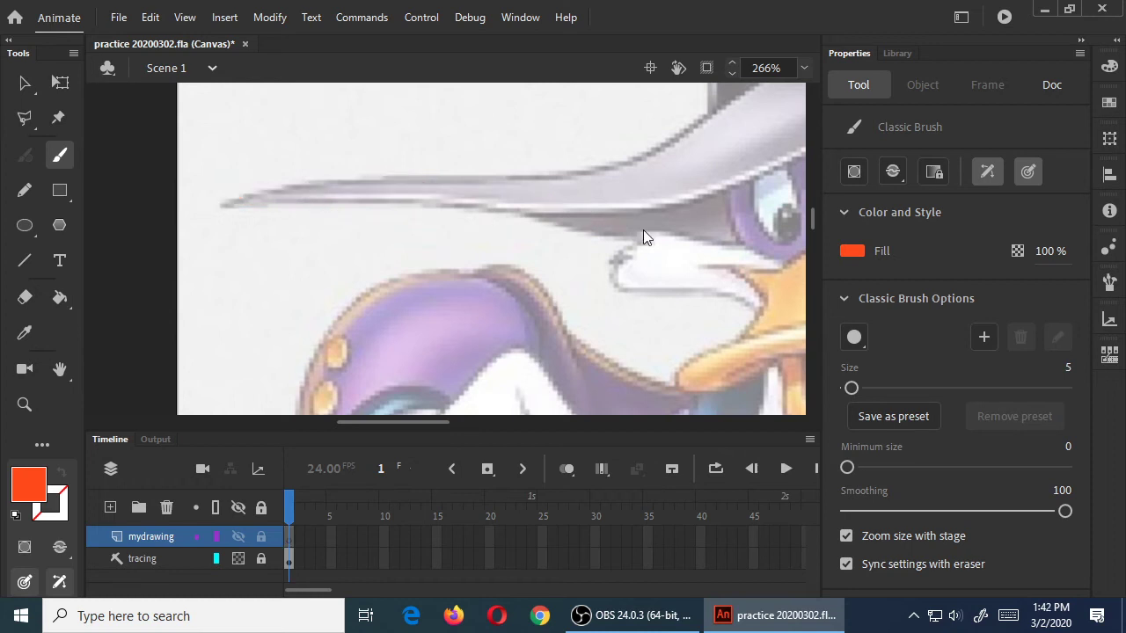
Step: Trace the upper bill's ridge, its pointed tip and the start of its lower edge with overlapping Classic Brush strokes
{"action": "left_click_drag", "start_coordinate": [643, 231], "coordinate": [288, 184]}
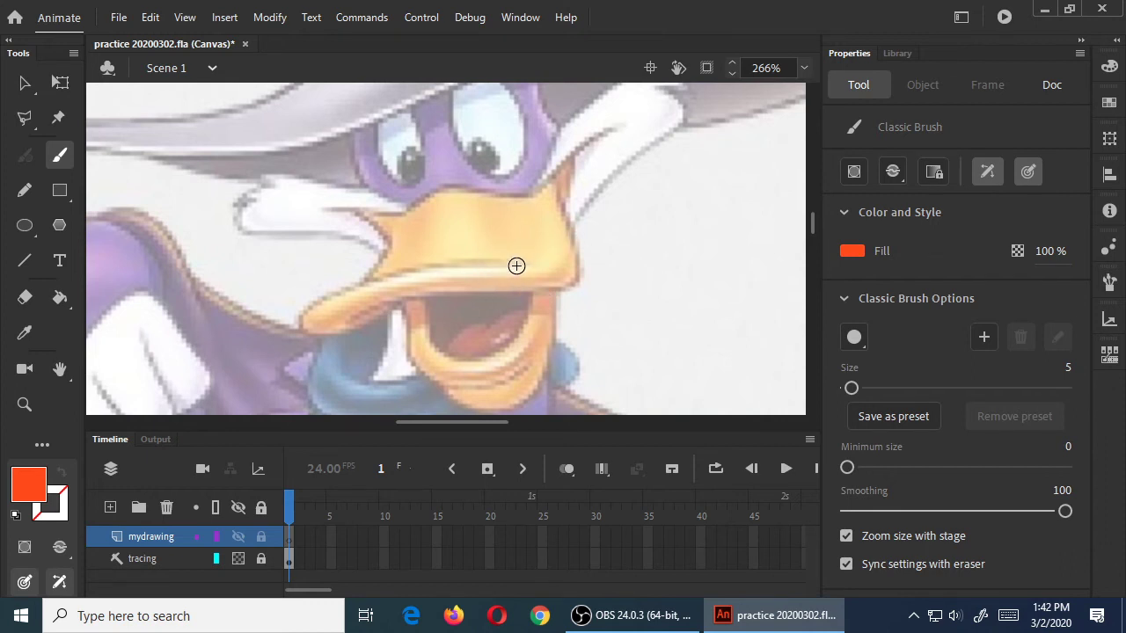
{"action": "mouse_move", "coordinate": [511, 263]}
{"action": "left_mouse_down"}
{"action": "mouse_move", "coordinate": [374, 278]}
{"action": "mouse_move", "coordinate": [308, 307]}
{"action": "mouse_move", "coordinate": [303, 328]}
{"action": "mouse_move", "coordinate": [345, 333]}
{"action": "mouse_move", "coordinate": [420, 300]}
{"action": "left_mouse_up"}
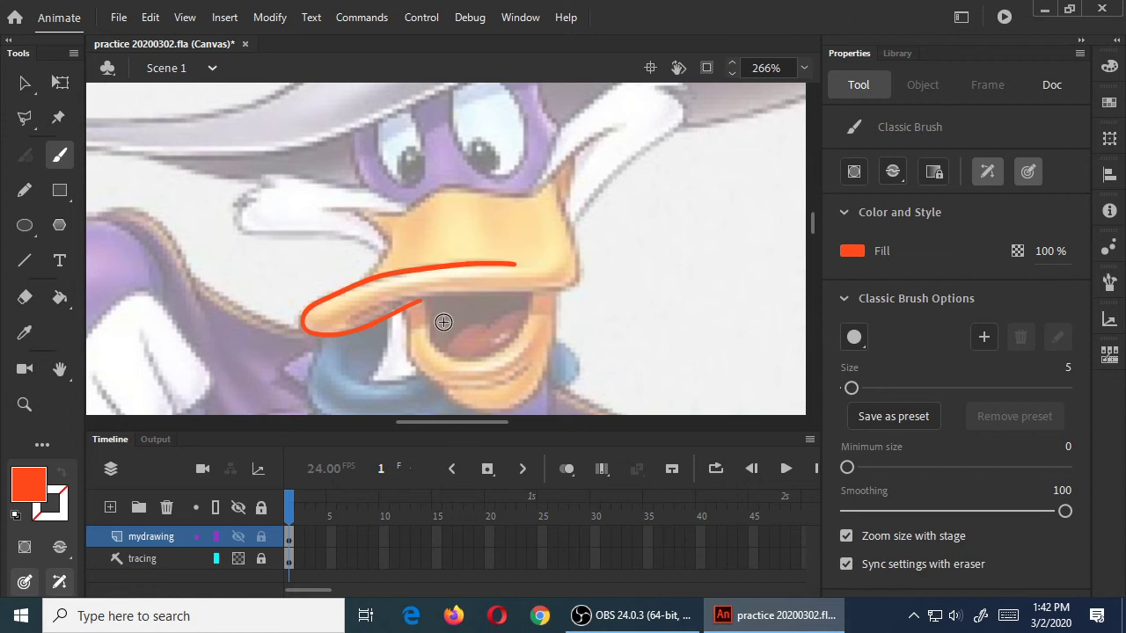
{"action": "key", "text": "ctrl+z"}
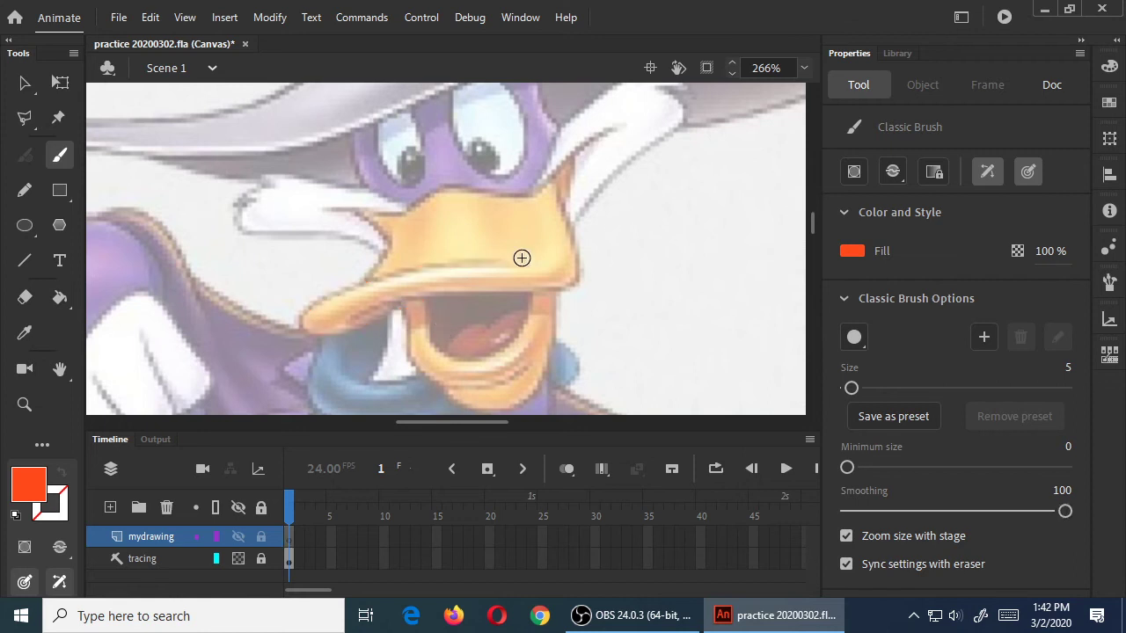
{"action": "mouse_move", "coordinate": [519, 262]}
{"action": "left_mouse_down"}
{"action": "mouse_move", "coordinate": [433, 263]}
{"action": "mouse_move", "coordinate": [314, 301]}
{"action": "mouse_move", "coordinate": [283, 341]}
{"action": "left_mouse_up"}
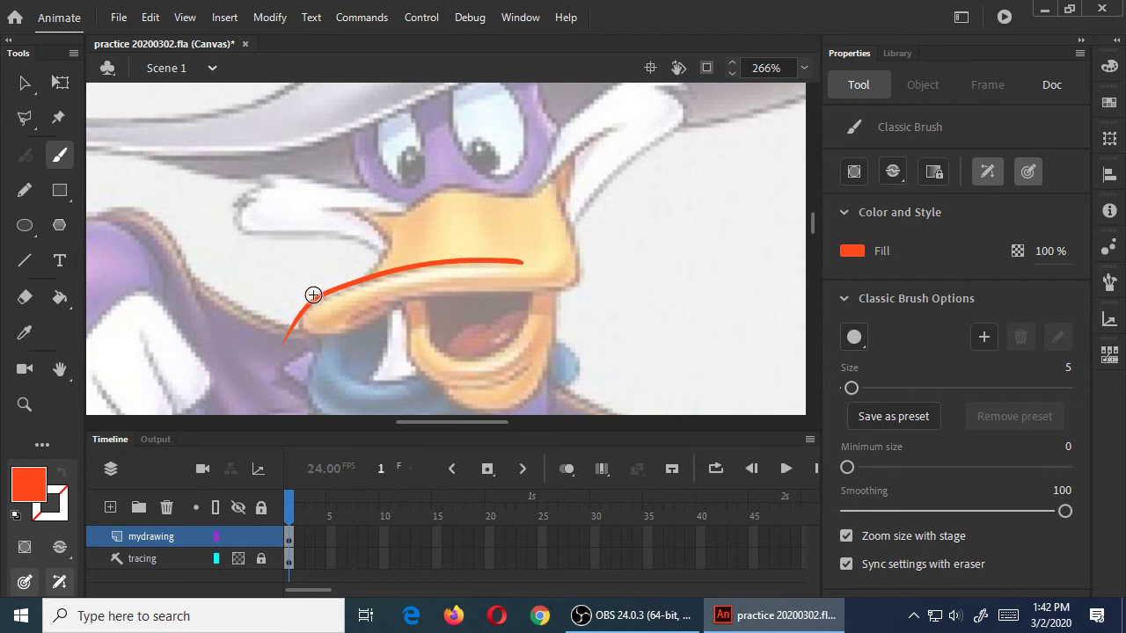
{"action": "mouse_move", "coordinate": [302, 297]}
{"action": "left_mouse_down"}
{"action": "mouse_move", "coordinate": [296, 322]}
{"action": "mouse_move", "coordinate": [321, 334]}
{"action": "mouse_move", "coordinate": [428, 286]}
{"action": "left_mouse_up"}
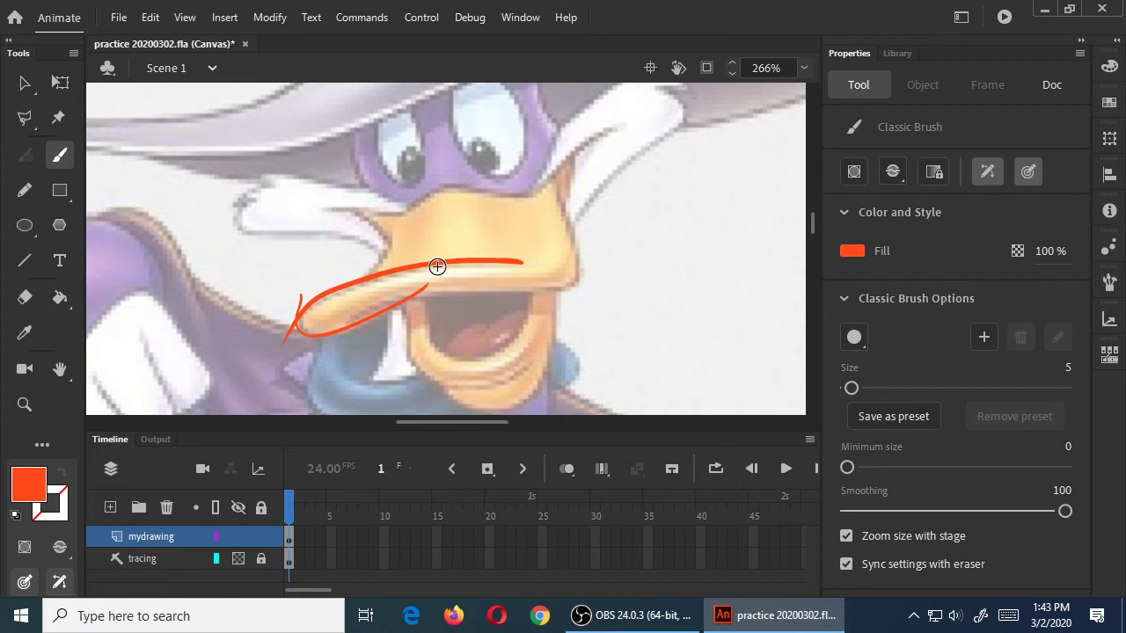
Step: Examine up close how the traced strokes cross at the bill's pointed tip and where the outline stays open
{"action": "key", "text": "ctrl+="}
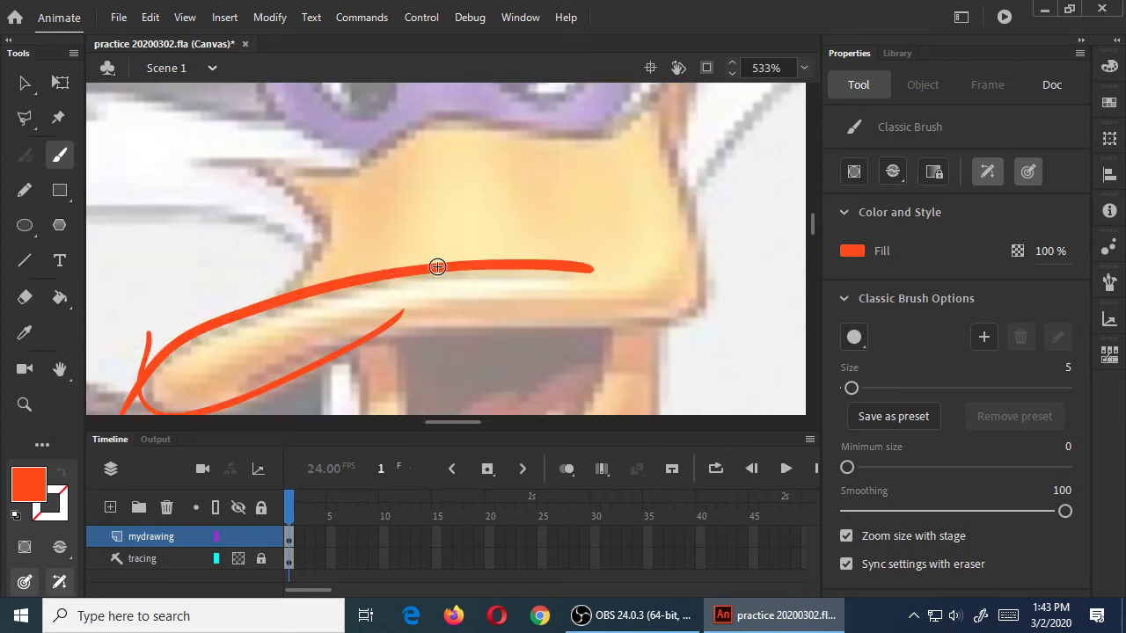
{"action": "key", "text": "k"}
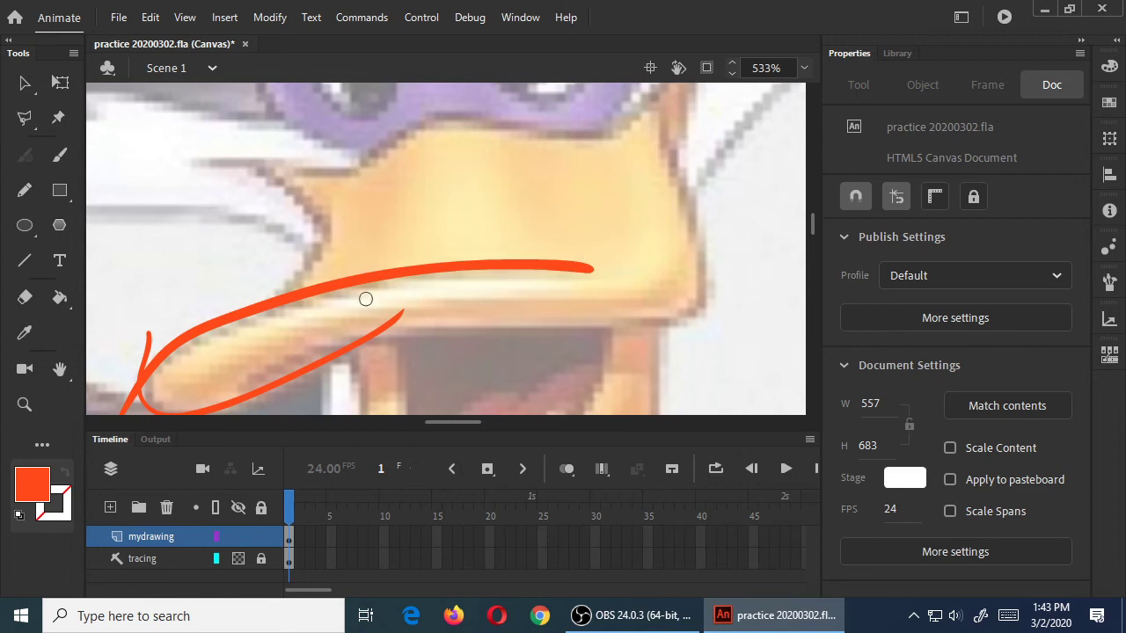
{"action": "left_click_drag", "start_coordinate": [411, 264], "coordinate": [387, 278]}
{"action": "key", "text": "ctrl+z"}
{"action": "left_click_drag", "start_coordinate": [644, 327], "coordinate": [687, 225]}
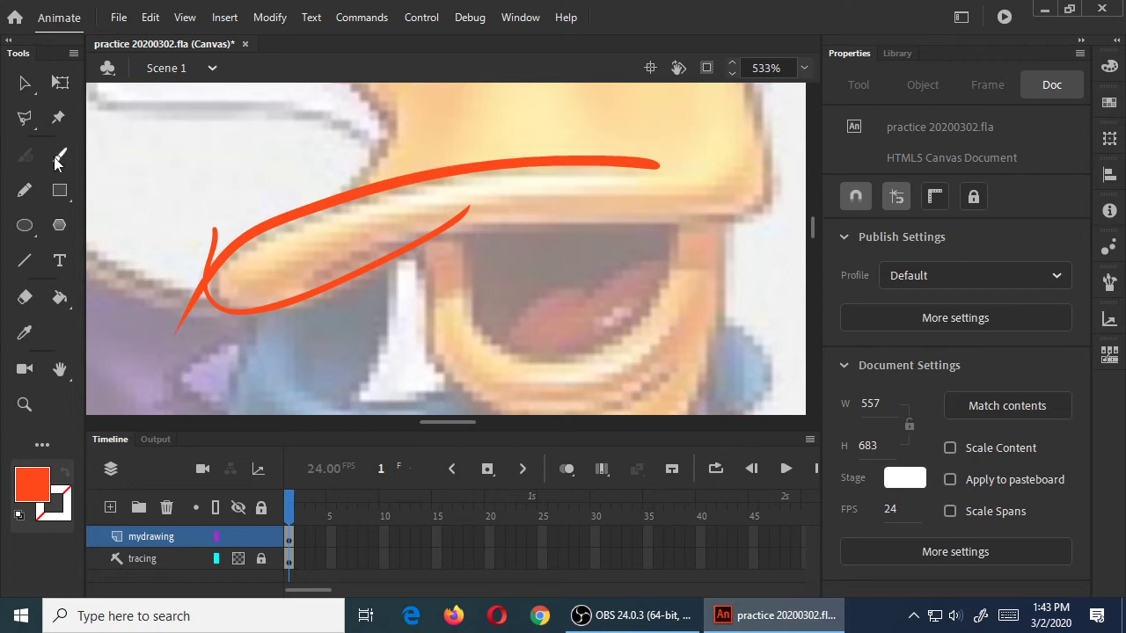
{"action": "mouse_move", "coordinate": [202, 239]}
{"action": "left_mouse_down"}
{"action": "mouse_move", "coordinate": [211, 234]}
{"action": "mouse_move", "coordinate": [218, 249]}
{"action": "mouse_move", "coordinate": [161, 305]}
{"action": "left_mouse_up"}
{"action": "key", "text": "ctrl+z"}
{"action": "key", "text": "ctrl+minus"}
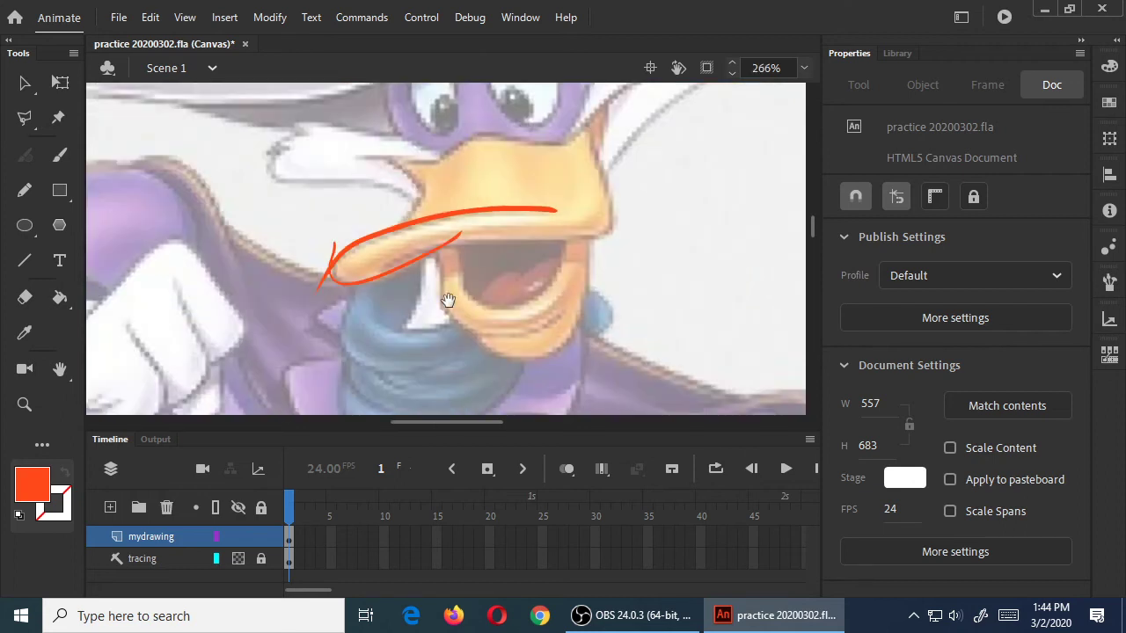
Step: Trace the rest of the upper bill's lower edge and its far side with the Classic Brush, overlapping the existing strokes
{"action": "key", "text": "b"}
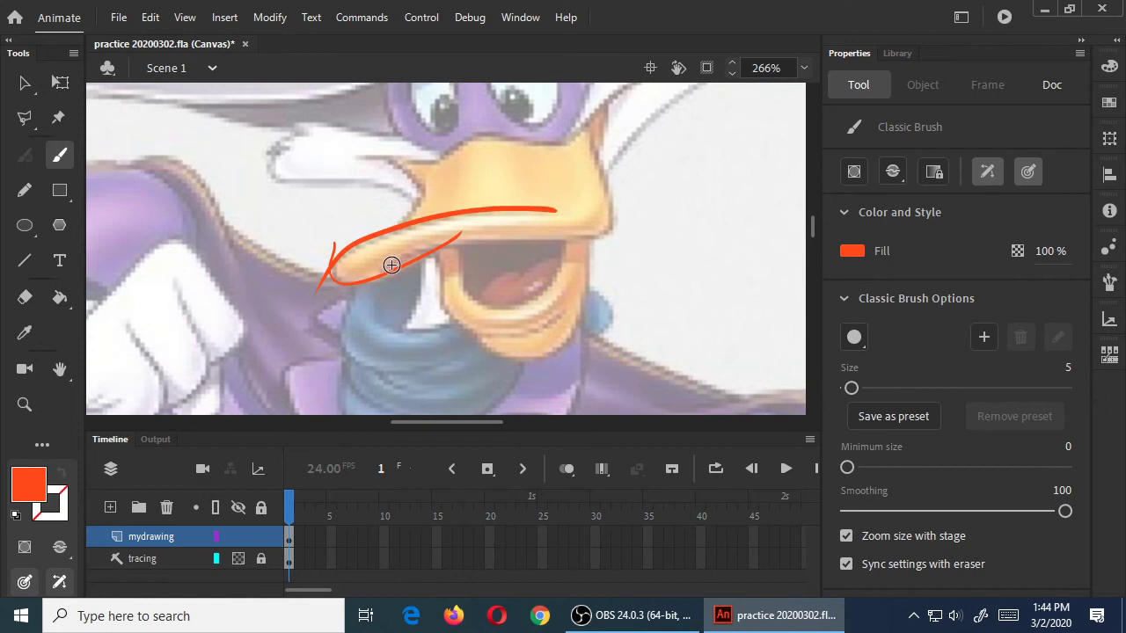
{"action": "mouse_move", "coordinate": [382, 270]}
{"action": "left_mouse_down"}
{"action": "mouse_move", "coordinate": [476, 241]}
{"action": "mouse_move", "coordinate": [605, 234]}
{"action": "mouse_move", "coordinate": [625, 214]}
{"action": "left_mouse_up"}
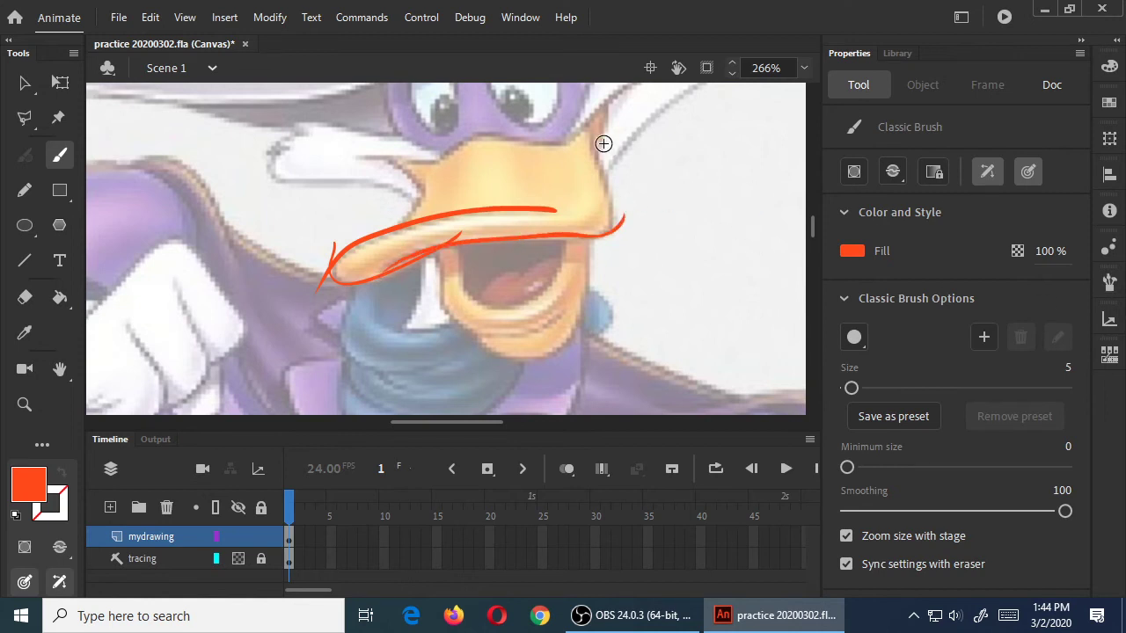
{"action": "mouse_move", "coordinate": [589, 133]}
{"action": "left_mouse_down"}
{"action": "mouse_move", "coordinate": [600, 184]}
{"action": "mouse_move", "coordinate": [588, 262]}
{"action": "left_mouse_up"}
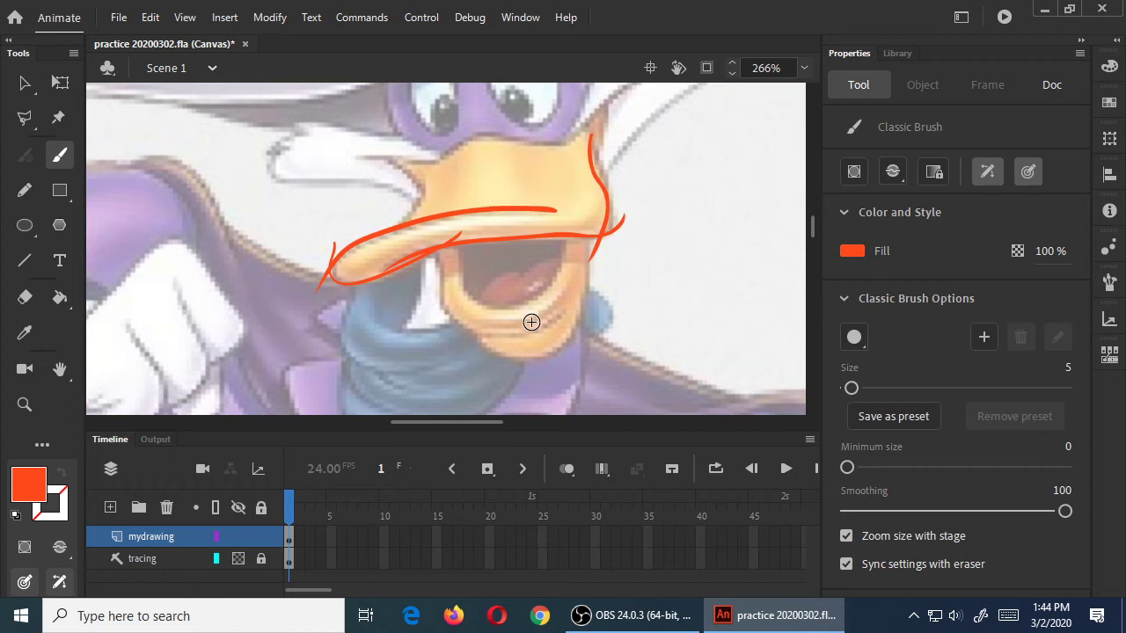
{"action": "key", "text": "ctrl+s"}
Step: Trace the bill's top edge below the mask and its corners where it meets both cheeks
{"action": "mouse_move", "coordinate": [596, 168]}
{"action": "left_mouse_down"}
{"action": "mouse_move", "coordinate": [594, 195]}
{"action": "mouse_move", "coordinate": [563, 161]}
{"action": "mouse_move", "coordinate": [626, 110]}
{"action": "left_mouse_up"}
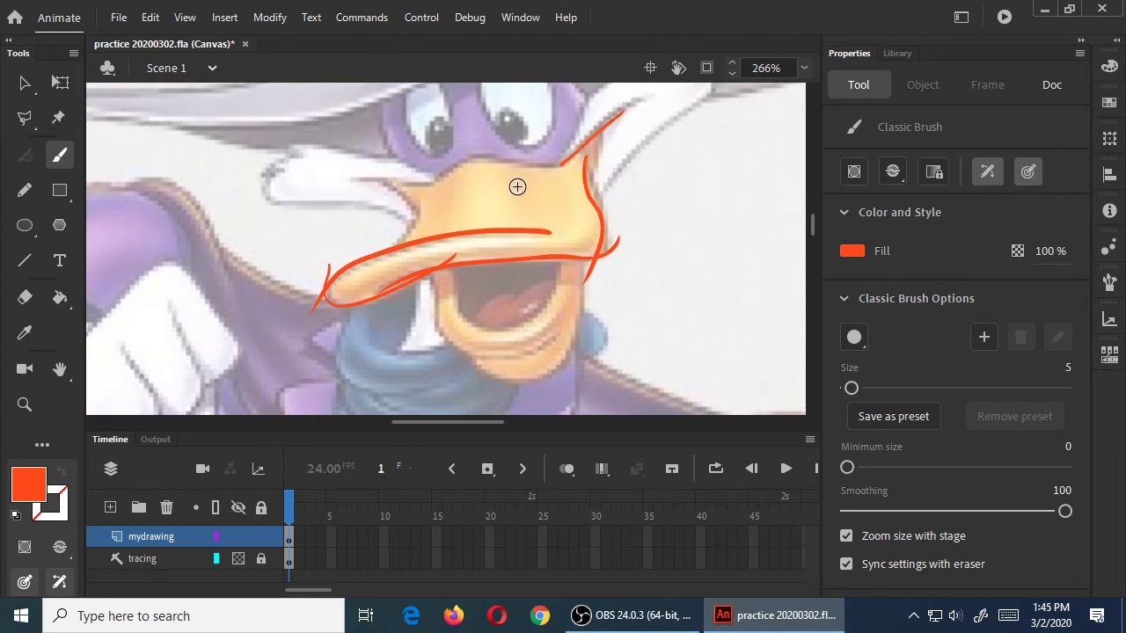
{"action": "mouse_move", "coordinate": [559, 163]}
{"action": "left_mouse_down"}
{"action": "mouse_move", "coordinate": [471, 160]}
{"action": "mouse_move", "coordinate": [424, 188]}
{"action": "left_mouse_up"}
{"action": "mouse_move", "coordinate": [351, 192]}
{"action": "left_mouse_down"}
{"action": "mouse_move", "coordinate": [391, 196]}
{"action": "mouse_move", "coordinate": [386, 183]}
{"action": "mouse_move", "coordinate": [414, 214]}
{"action": "mouse_move", "coordinate": [398, 244]}
{"action": "left_mouse_up"}
{"action": "left_click_drag", "start_coordinate": [597, 138], "coordinate": [599, 195]}
Step: Trace the lower bill's side and rounded chin, redrawing the chin stroke once, and outline the mouth opening
{"action": "mouse_move", "coordinate": [436, 292]}
{"action": "left_mouse_down"}
{"action": "mouse_move", "coordinate": [462, 351]}
{"action": "mouse_move", "coordinate": [497, 364]}
{"action": "mouse_move", "coordinate": [557, 345]}
{"action": "left_mouse_up"}
{"action": "mouse_move", "coordinate": [582, 261]}
{"action": "left_mouse_down"}
{"action": "mouse_move", "coordinate": [568, 345]}
{"action": "mouse_move", "coordinate": [547, 371]}
{"action": "mouse_move", "coordinate": [515, 382]}
{"action": "mouse_move", "coordinate": [452, 367]}
{"action": "left_mouse_up"}
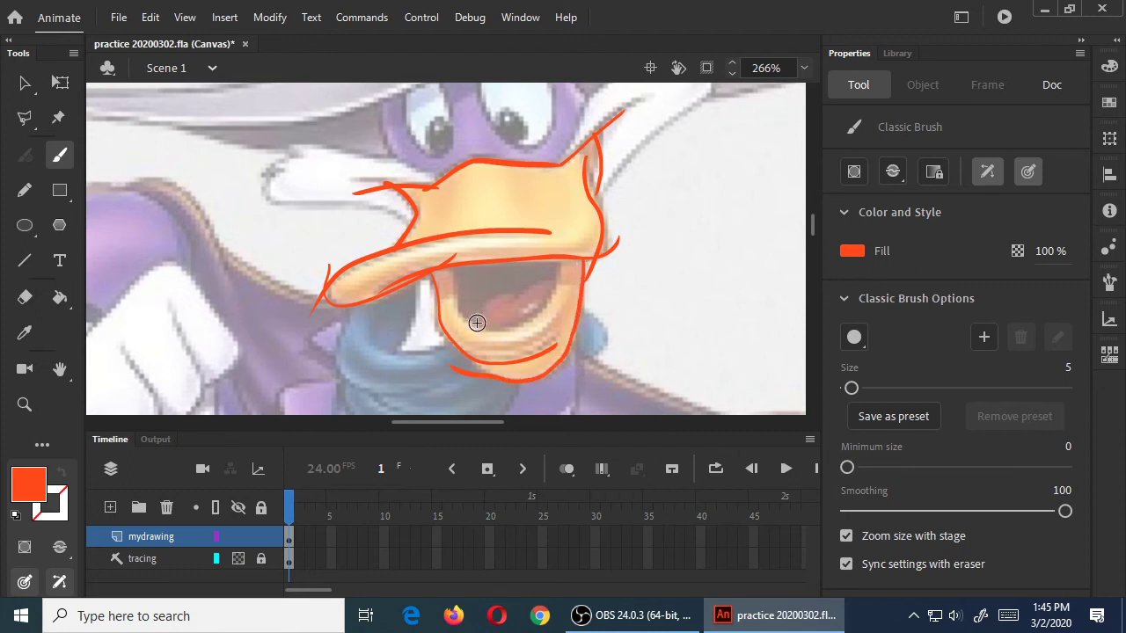
{"action": "key", "text": "ctrl+z"}
{"action": "mouse_move", "coordinate": [465, 355]}
{"action": "left_mouse_down"}
{"action": "mouse_move", "coordinate": [526, 384]}
{"action": "mouse_move", "coordinate": [569, 363]}
{"action": "mouse_move", "coordinate": [580, 253]}
{"action": "left_mouse_up"}
{"action": "mouse_move", "coordinate": [460, 269]}
{"action": "left_mouse_down"}
{"action": "mouse_move", "coordinate": [460, 318]}
{"action": "mouse_move", "coordinate": [491, 333]}
{"action": "mouse_move", "coordinate": [533, 314]}
{"action": "mouse_move", "coordinate": [563, 253]}
{"action": "left_mouse_up"}
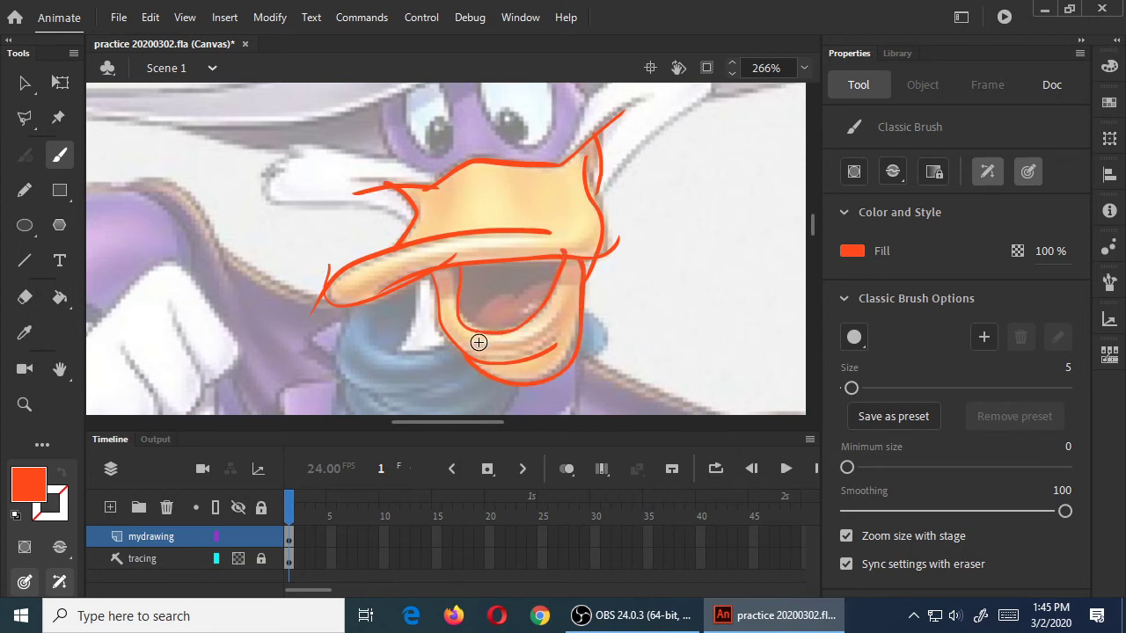
Step: Delete the misplaced crease stroke on the lower bill and redraw it as a curve below the mouth opening
{"action": "mouse_move", "coordinate": [456, 334]}
{"action": "left_mouse_down"}
{"action": "mouse_move", "coordinate": [511, 344]}
{"action": "mouse_move", "coordinate": [548, 327]}
{"action": "mouse_move", "coordinate": [580, 281]}
{"action": "left_mouse_up"}
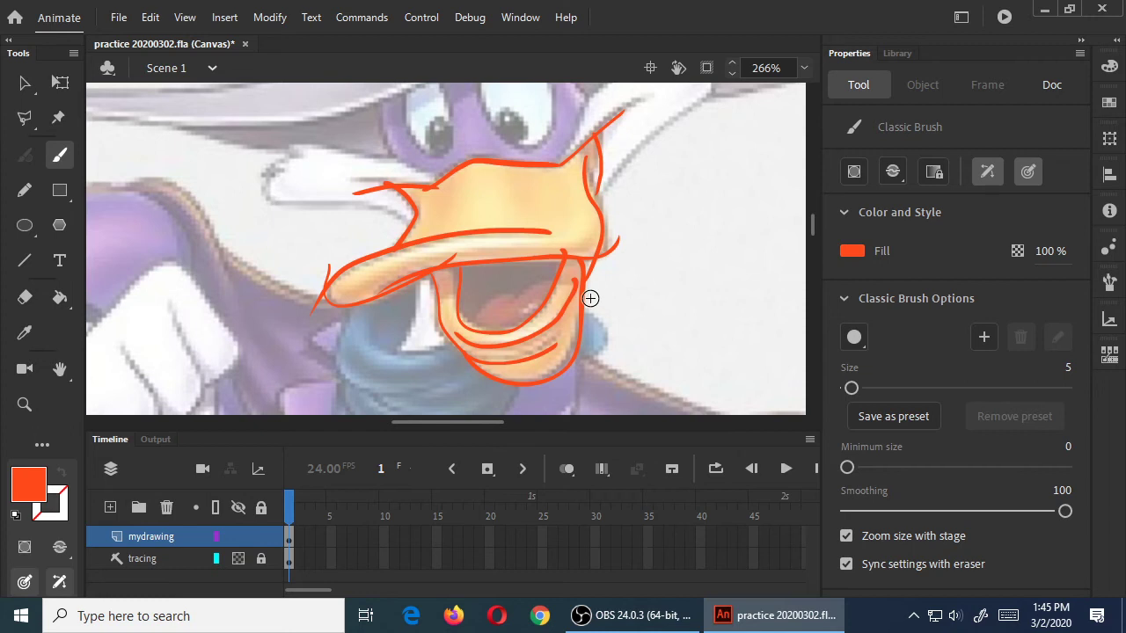
{"action": "key", "text": "ctrl+z"}
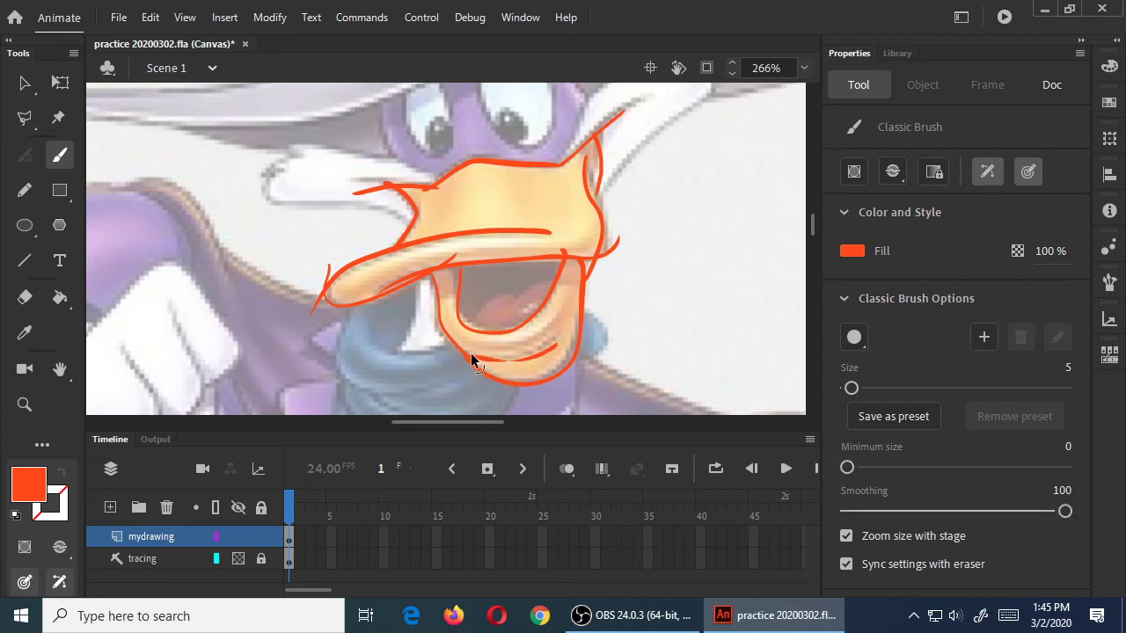
{"action": "left_click", "coordinate": [532, 358]}
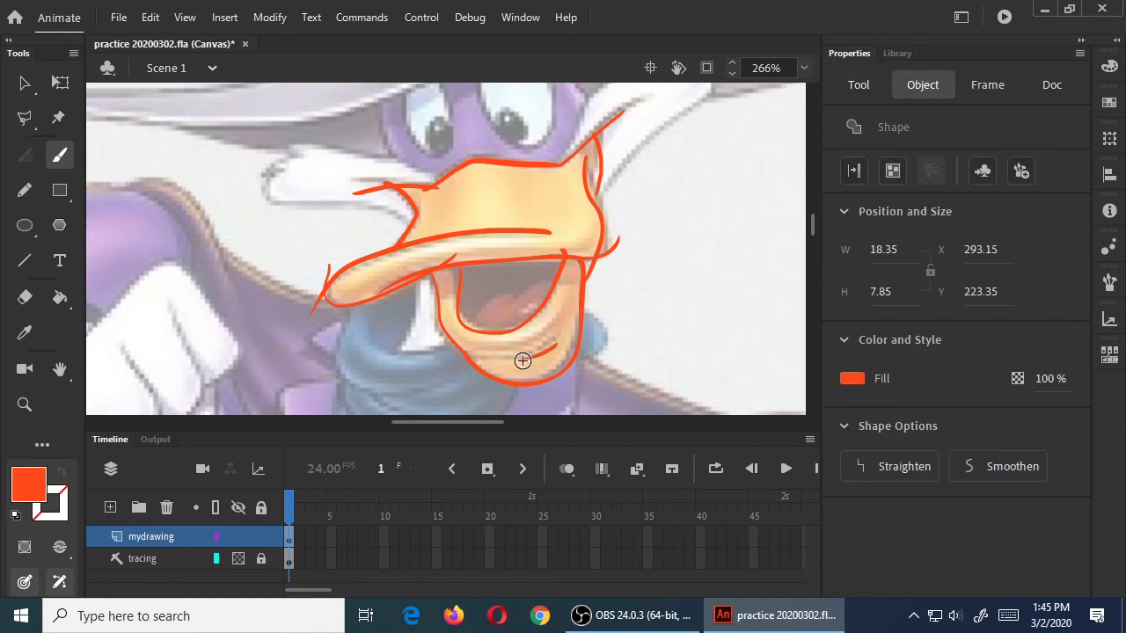
{"action": "key", "text": "Delete"}
{"action": "mouse_move", "coordinate": [450, 340]}
{"action": "left_mouse_down"}
{"action": "mouse_move", "coordinate": [498, 358]}
{"action": "mouse_move", "coordinate": [567, 306]}
{"action": "left_mouse_up"}
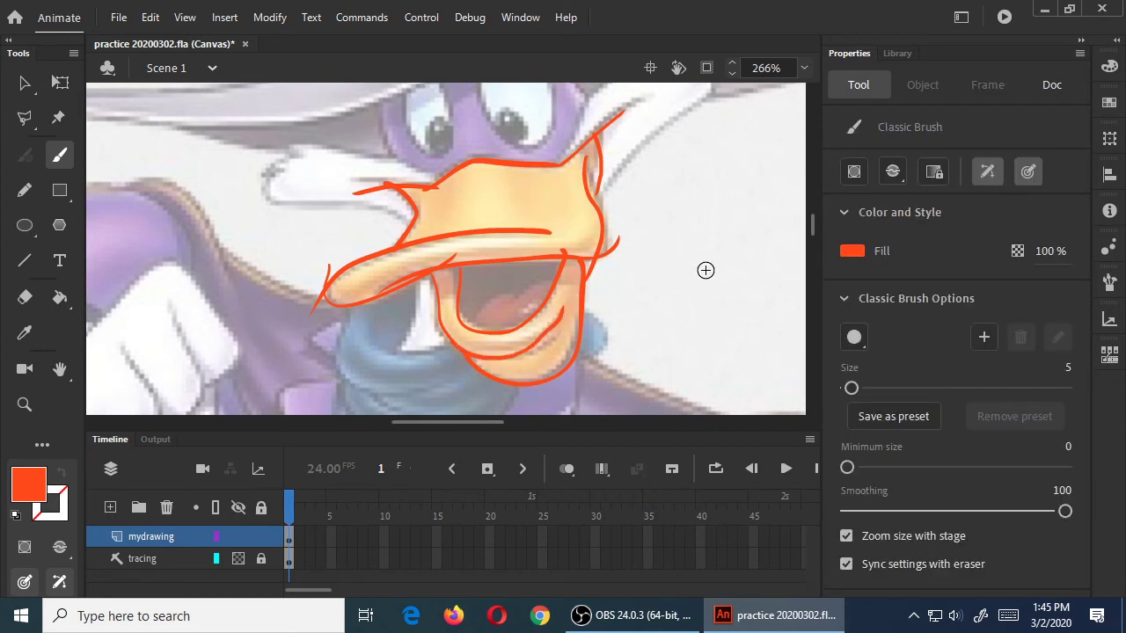
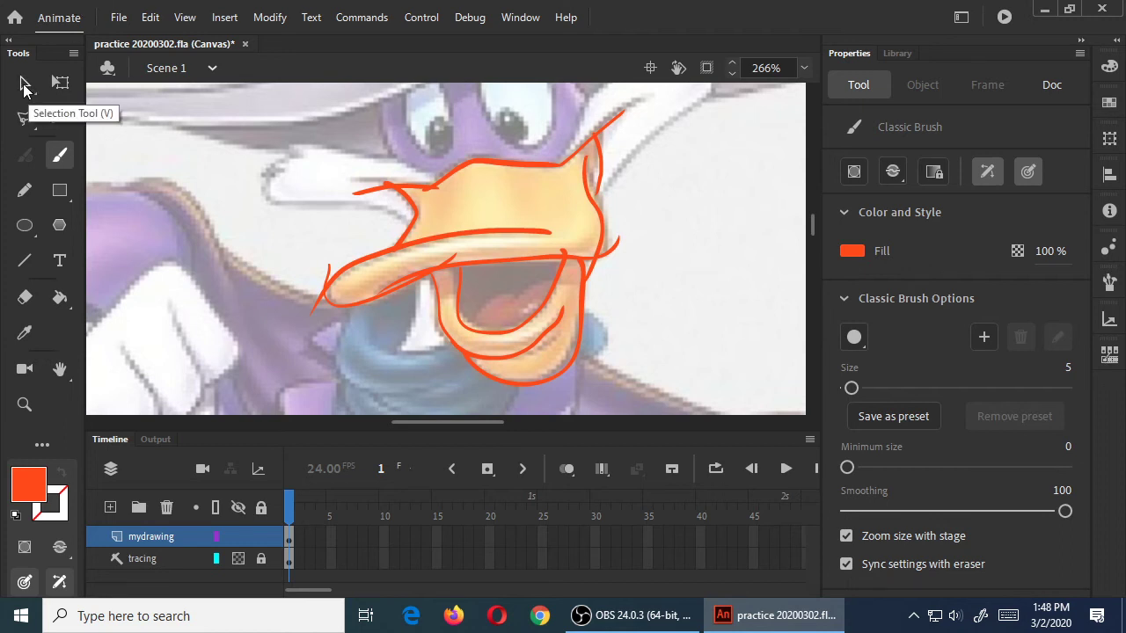
Step: Select the merged bill outline as one shape with the Selection Tool and deselect it
{"action": "left_click", "coordinate": [25, 88]}
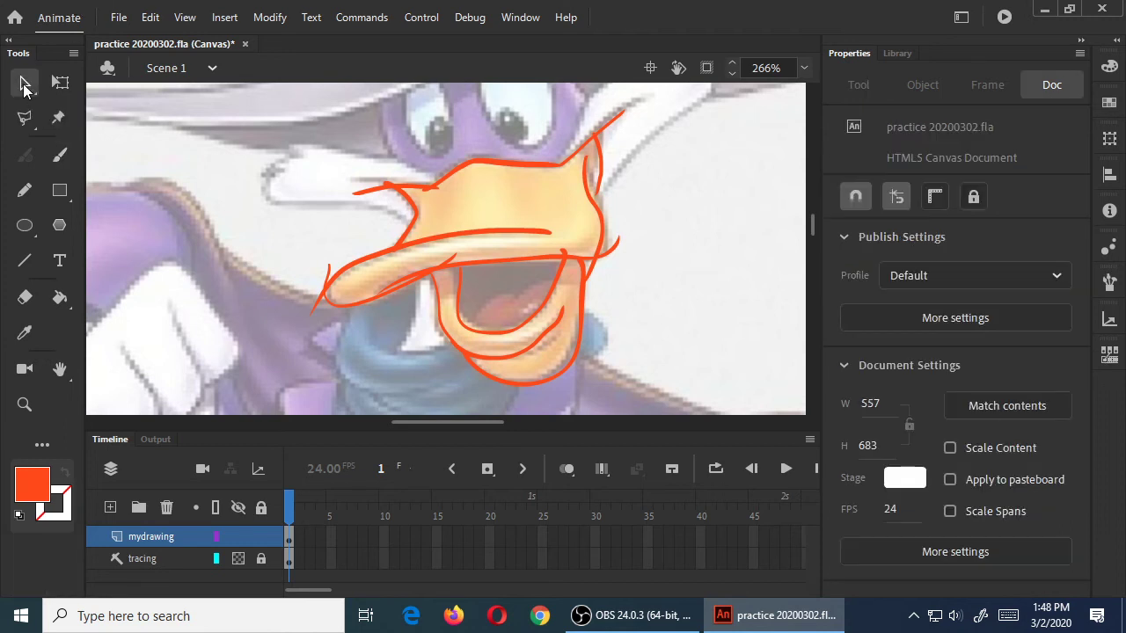
{"action": "left_click", "coordinate": [602, 126]}
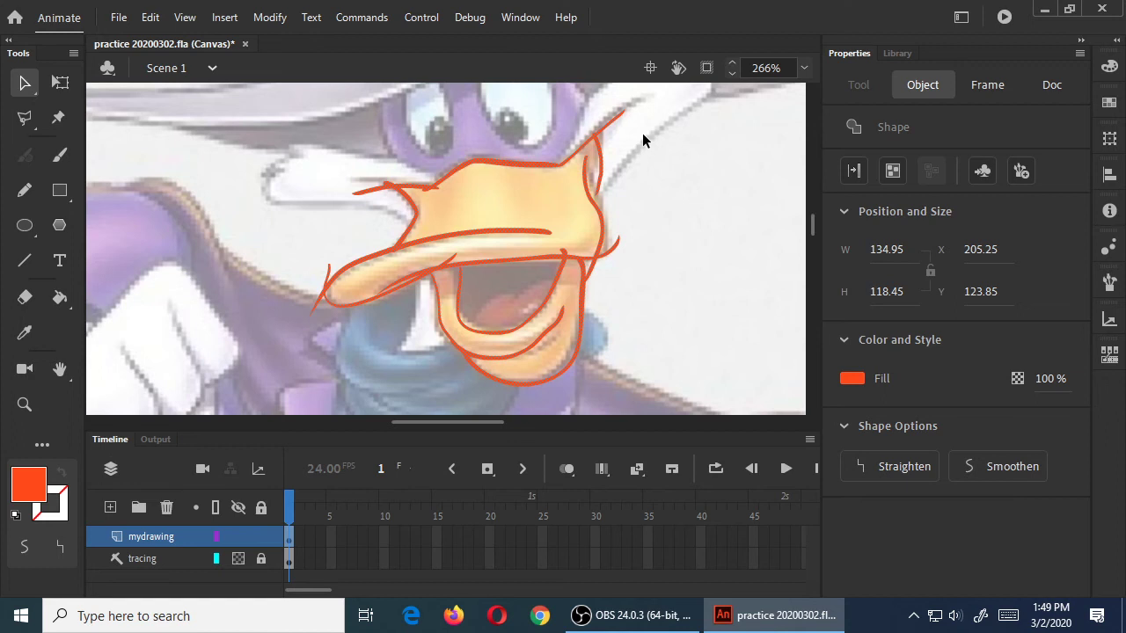
{"action": "left_click", "coordinate": [704, 145]}
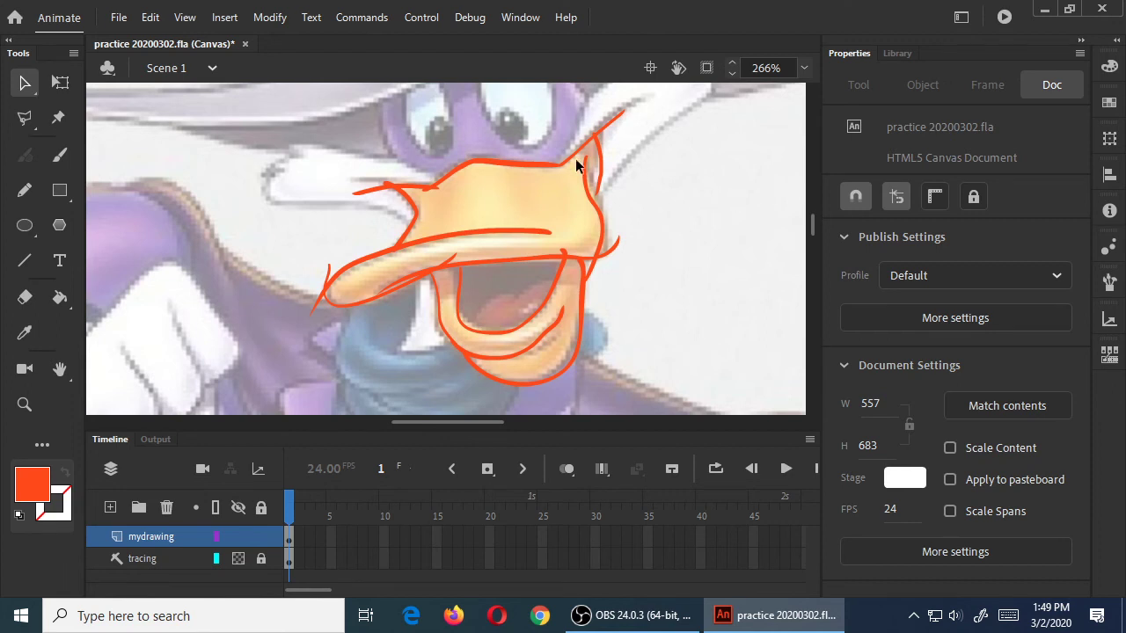
Step: Try smoothening the whole bill outline several times with the Smoothen shape option, and undo the smoothing
{"action": "left_click", "coordinate": [550, 164]}
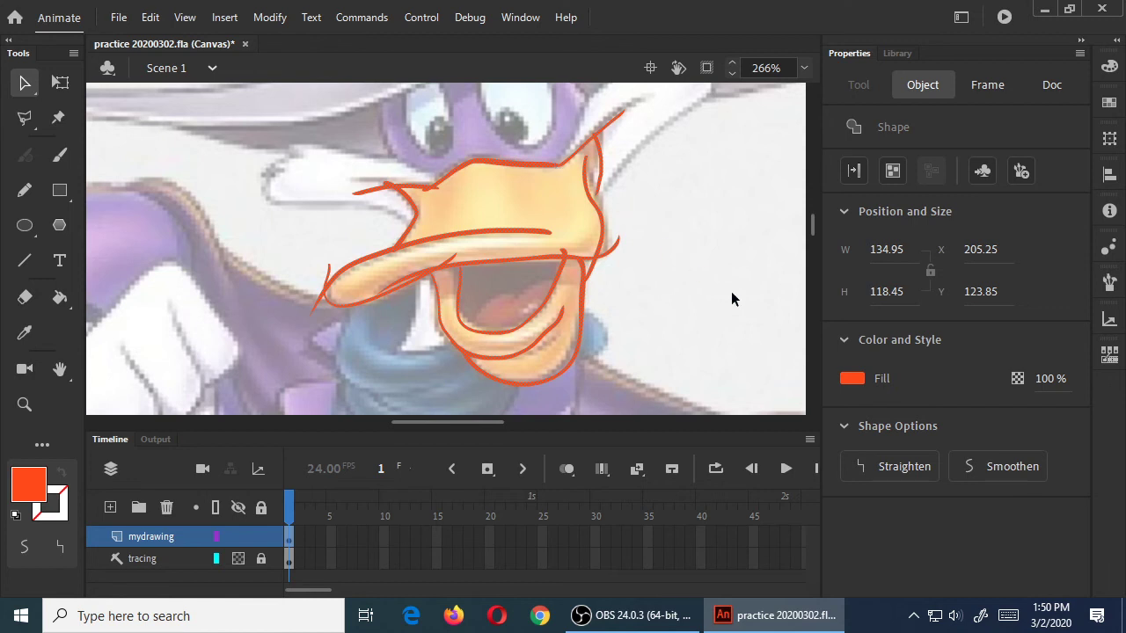
{"action": "left_click", "coordinate": [970, 468]}
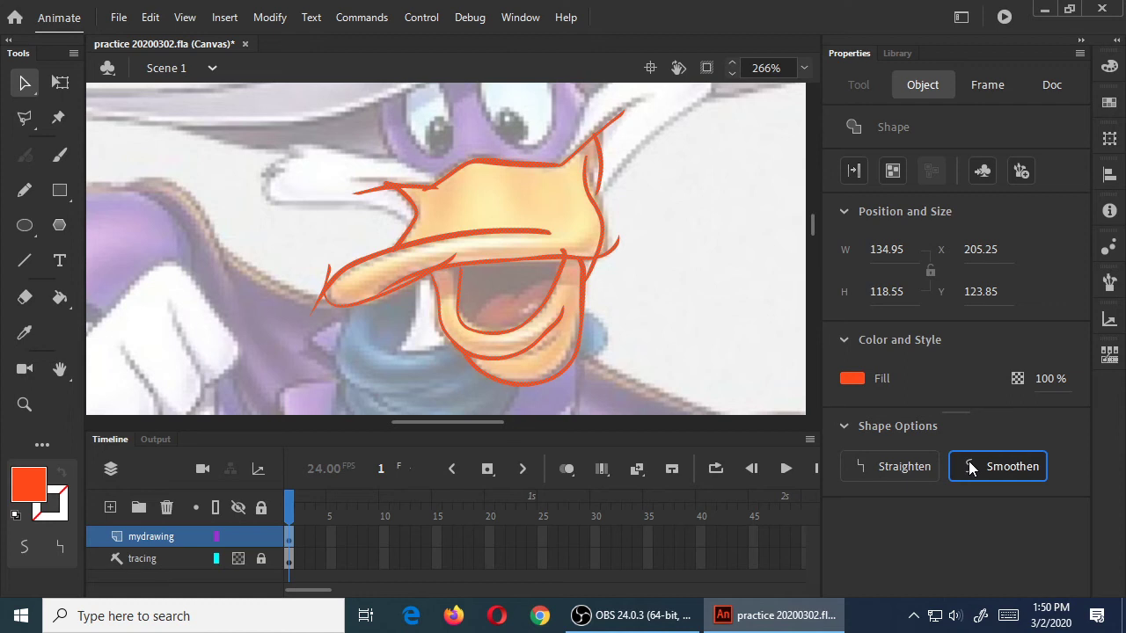
{"action": "left_click", "coordinate": [970, 467]}
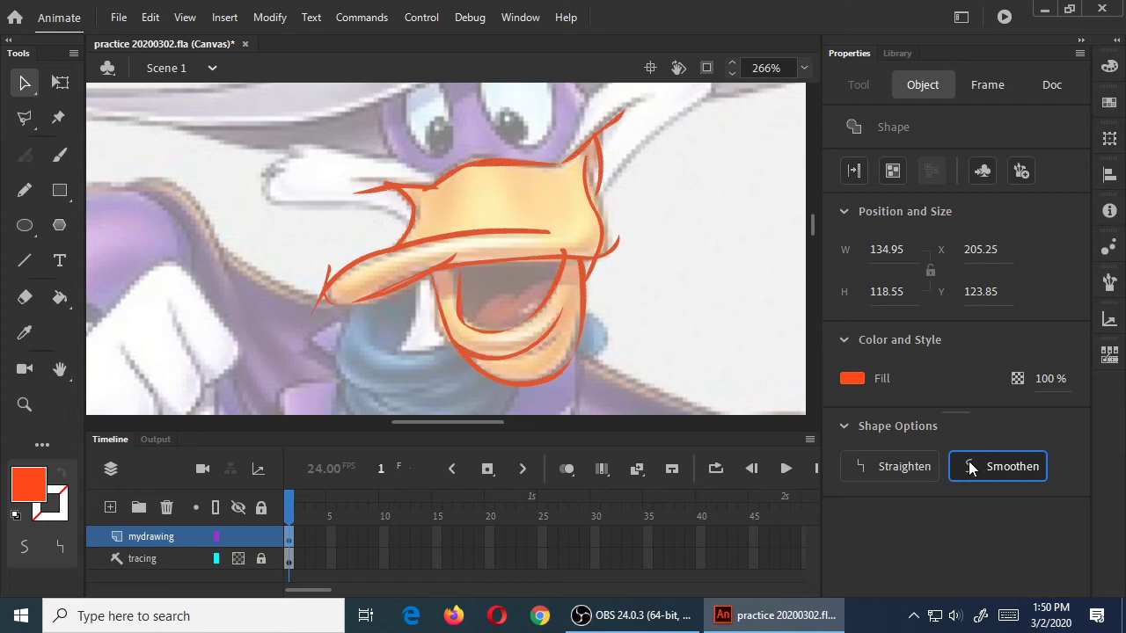
{"action": "left_click", "coordinate": [970, 468]}
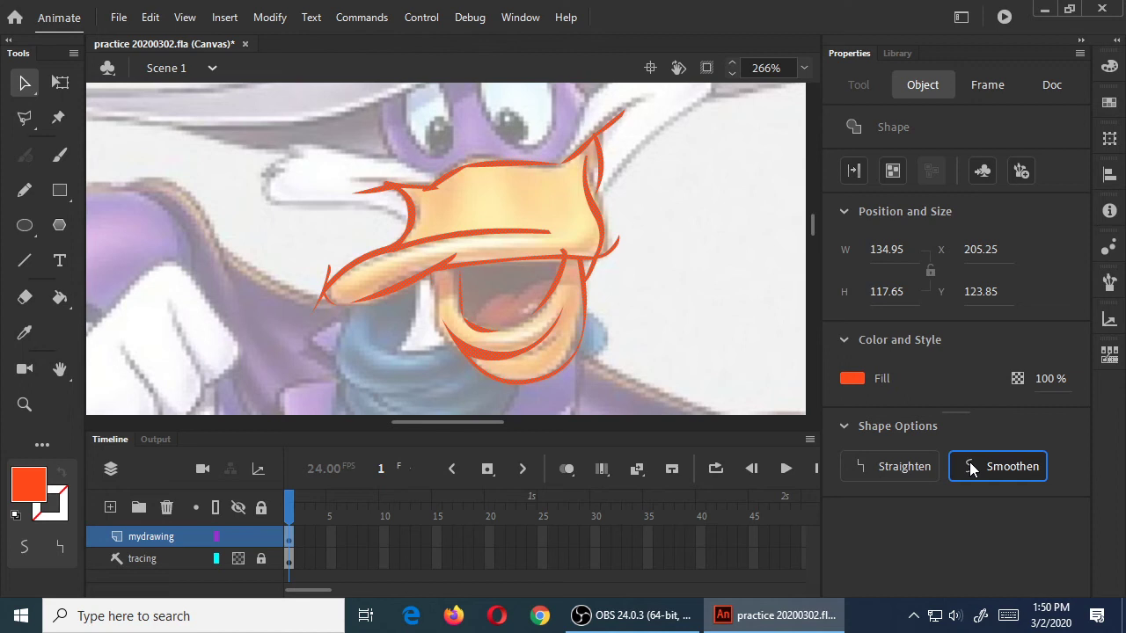
{"action": "left_click", "coordinate": [971, 467]}
{"action": "left_click", "coordinate": [972, 467]}
{"action": "left_click", "coordinate": [971, 467]}
{"action": "key", "text": "ctrl+shift+a"}
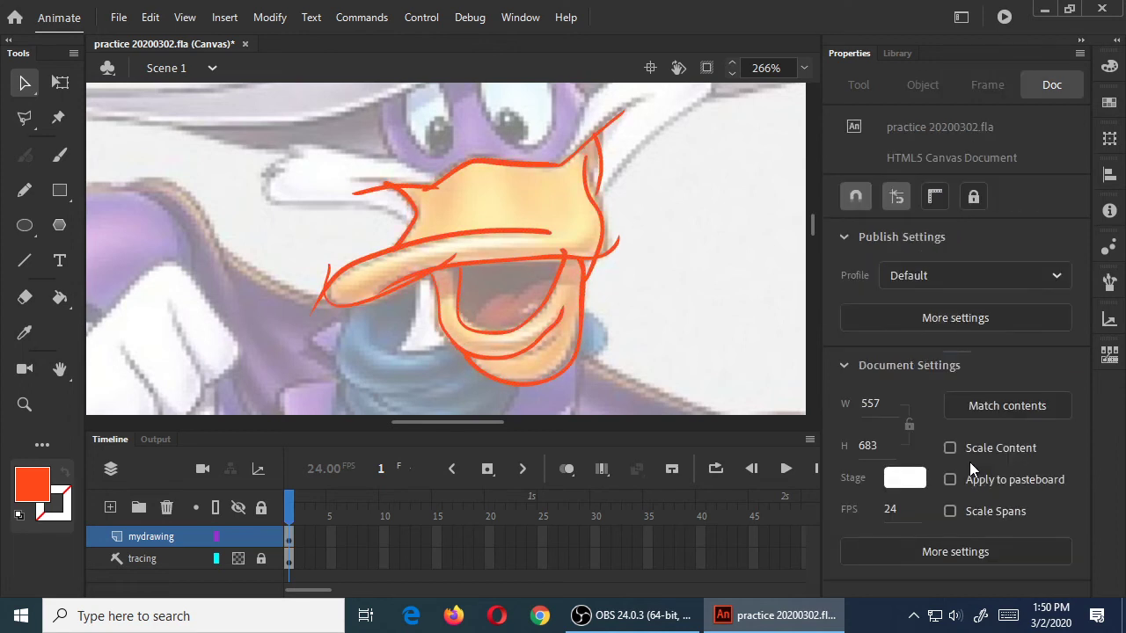
Step: Try straightening the bill outline with the Straighten shape option, undo it, and deselect the shape
{"action": "left_click", "coordinate": [544, 163]}
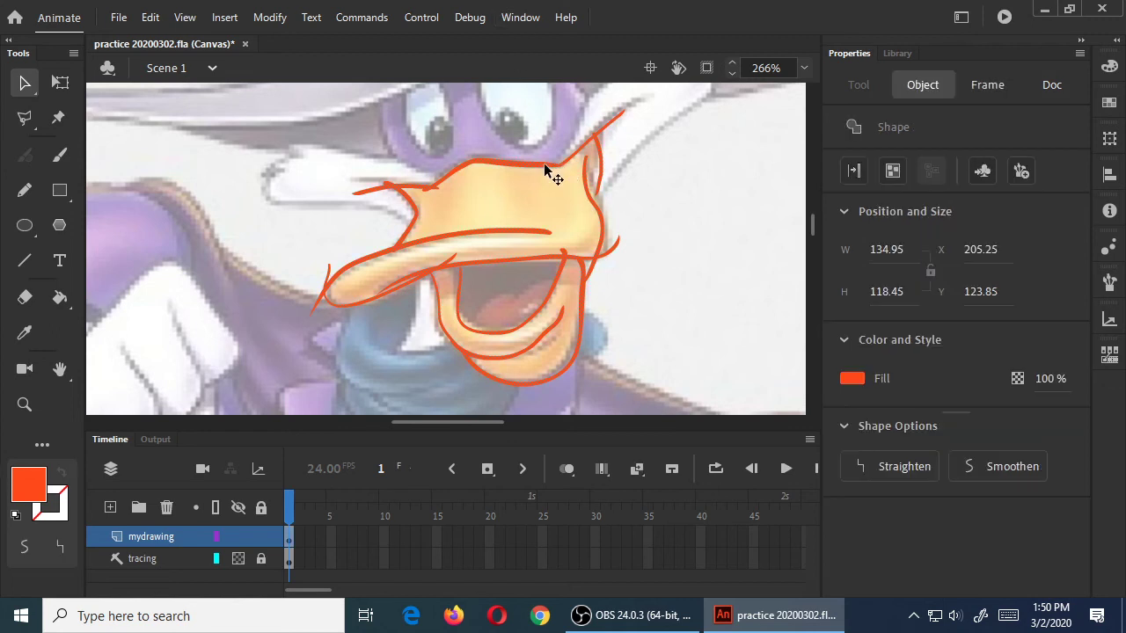
{"action": "left_click", "coordinate": [903, 474]}
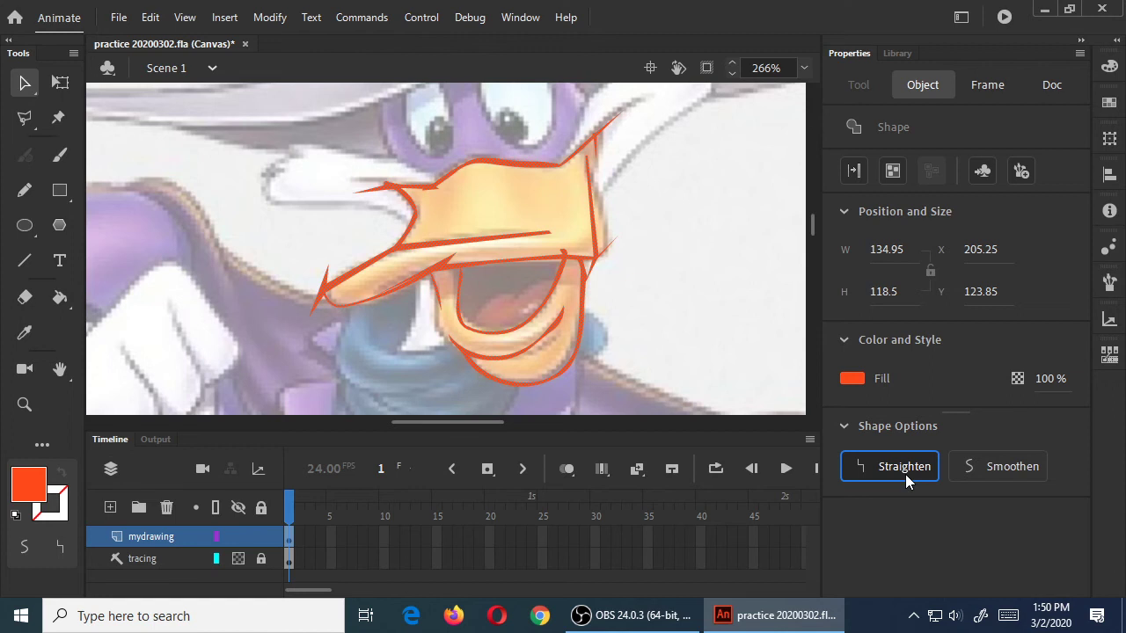
{"action": "left_click", "coordinate": [905, 474]}
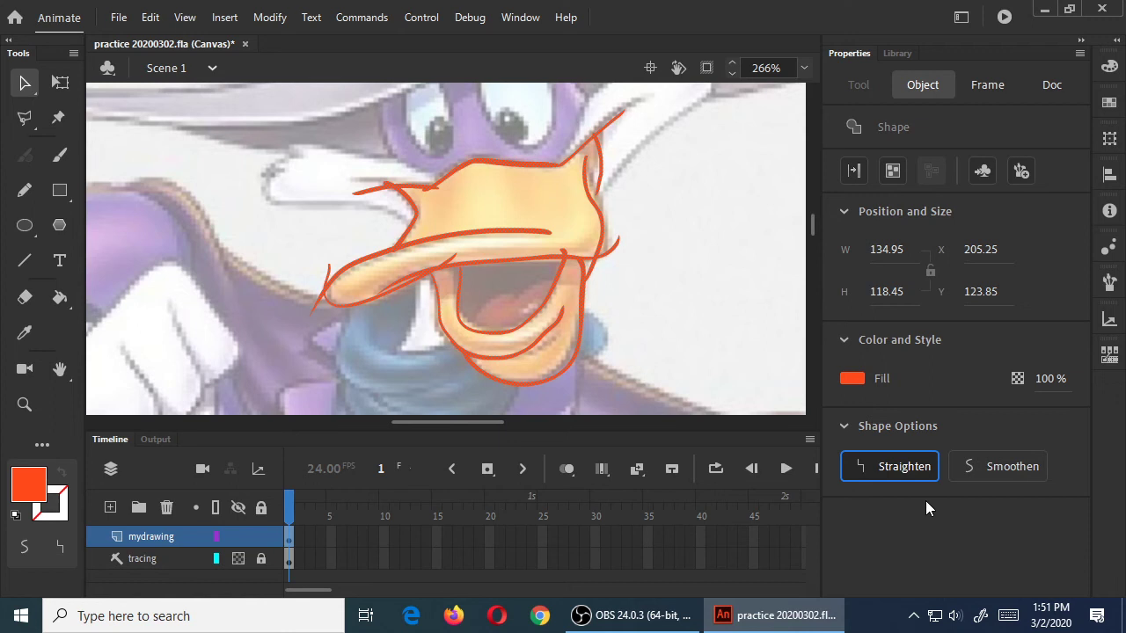
{"action": "left_click", "coordinate": [725, 221]}
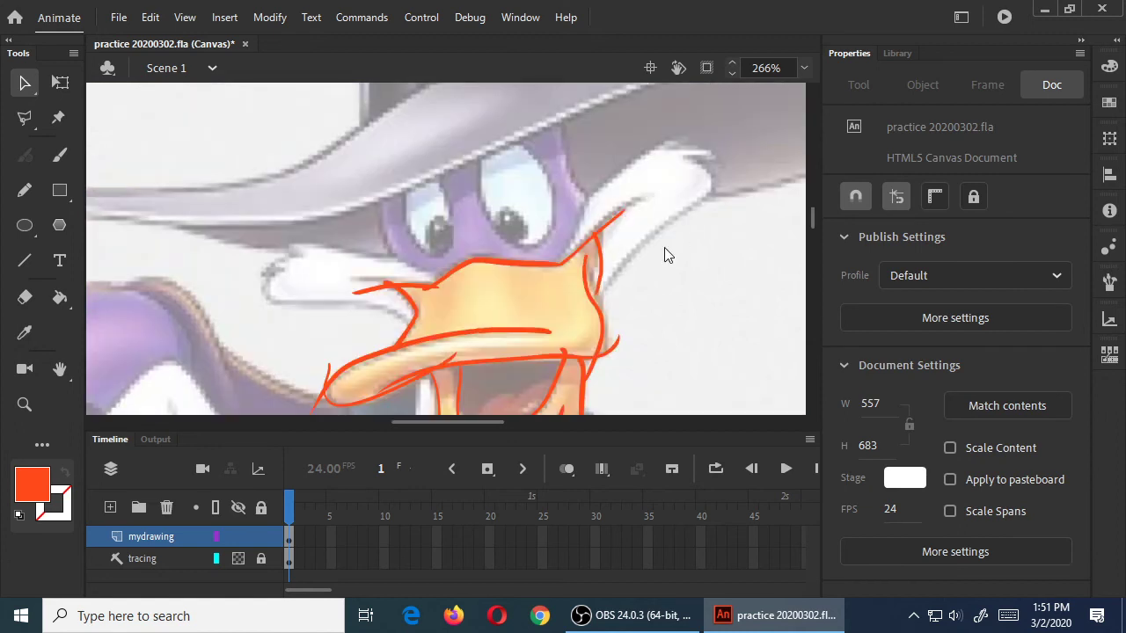
Step: Switch the tracing layer between transparent and hidden to compare the bill drawing with the guide image, ending with the layer hidden
{"action": "left_click", "coordinate": [237, 559]}
{"action": "left_click", "coordinate": [235, 559]}
{"action": "left_click", "coordinate": [235, 559]}
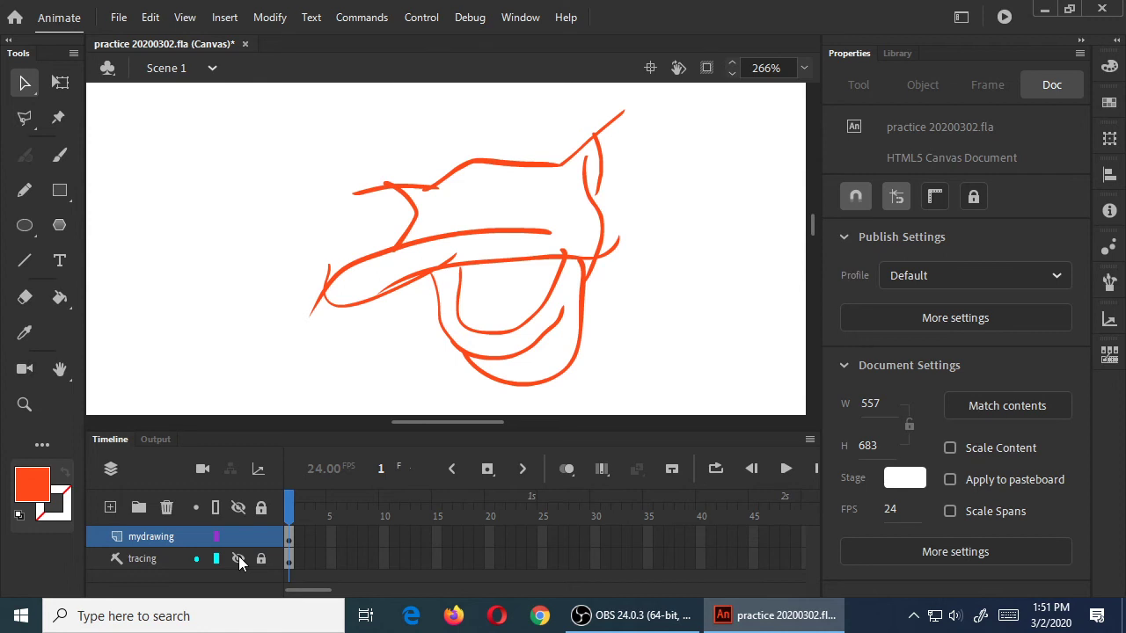
{"action": "left_click", "coordinate": [237, 560]}
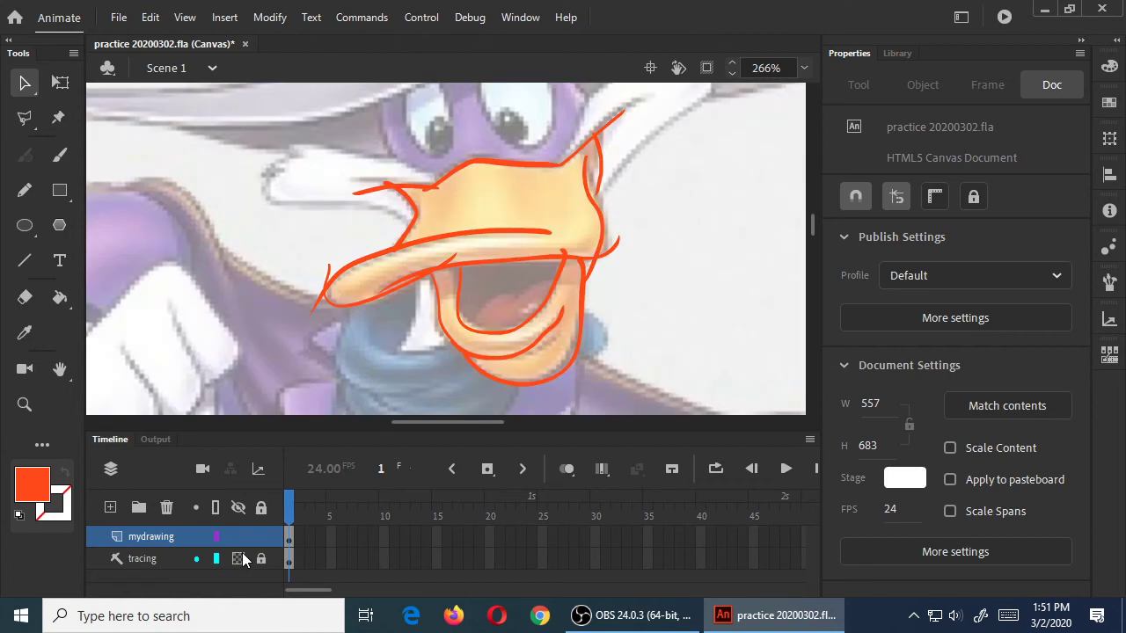
{"action": "left_click", "coordinate": [243, 554]}
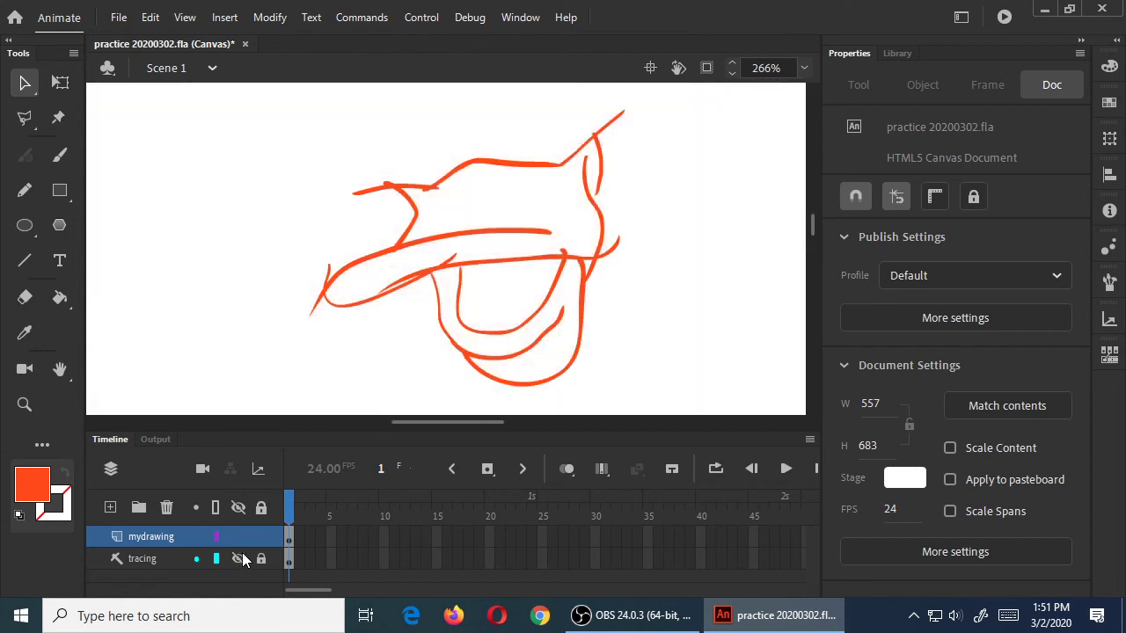
Step: Show the tracing layer as transparent and trace the tongue inside the open mouth with the Classic Brush
{"action": "left_click", "coordinate": [242, 554]}
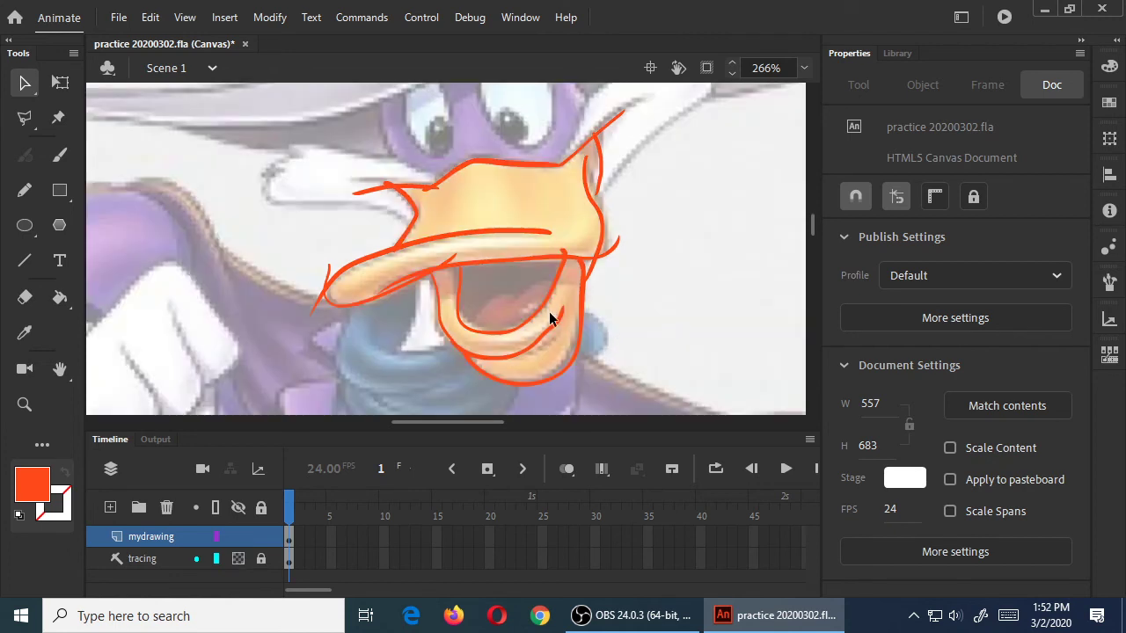
{"action": "key", "text": "b"}
{"action": "mouse_move", "coordinate": [541, 283]}
{"action": "left_mouse_down"}
{"action": "mouse_move", "coordinate": [484, 326]}
{"action": "mouse_move", "coordinate": [521, 315]}
{"action": "mouse_move", "coordinate": [510, 293]}
{"action": "mouse_move", "coordinate": [468, 322]}
{"action": "left_mouse_up"}
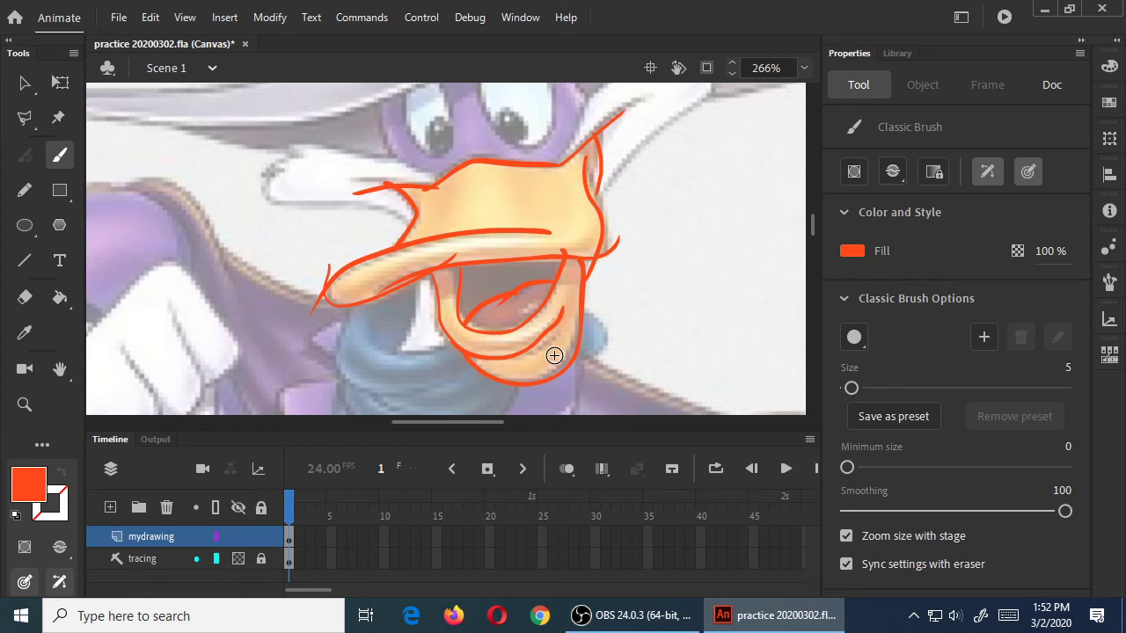
Step: Trace the white cheek feathers on both sides of the bill and the outer edges of the purple mask
{"action": "left_click_drag", "start_coordinate": [592, 172], "coordinate": [650, 285]}
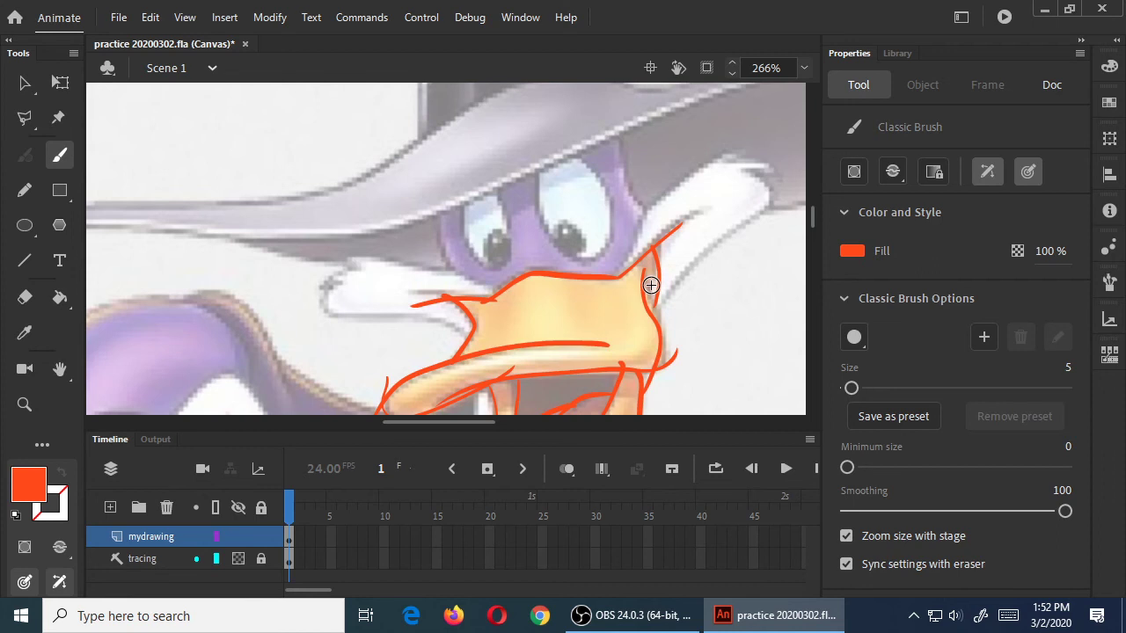
{"action": "mouse_move", "coordinate": [495, 298]}
{"action": "left_mouse_down"}
{"action": "mouse_move", "coordinate": [386, 268]}
{"action": "mouse_move", "coordinate": [335, 277]}
{"action": "left_mouse_up"}
{"action": "mouse_move", "coordinate": [328, 300]}
{"action": "left_mouse_down"}
{"action": "mouse_move", "coordinate": [322, 308]}
{"action": "mouse_move", "coordinate": [463, 337]}
{"action": "left_mouse_up"}
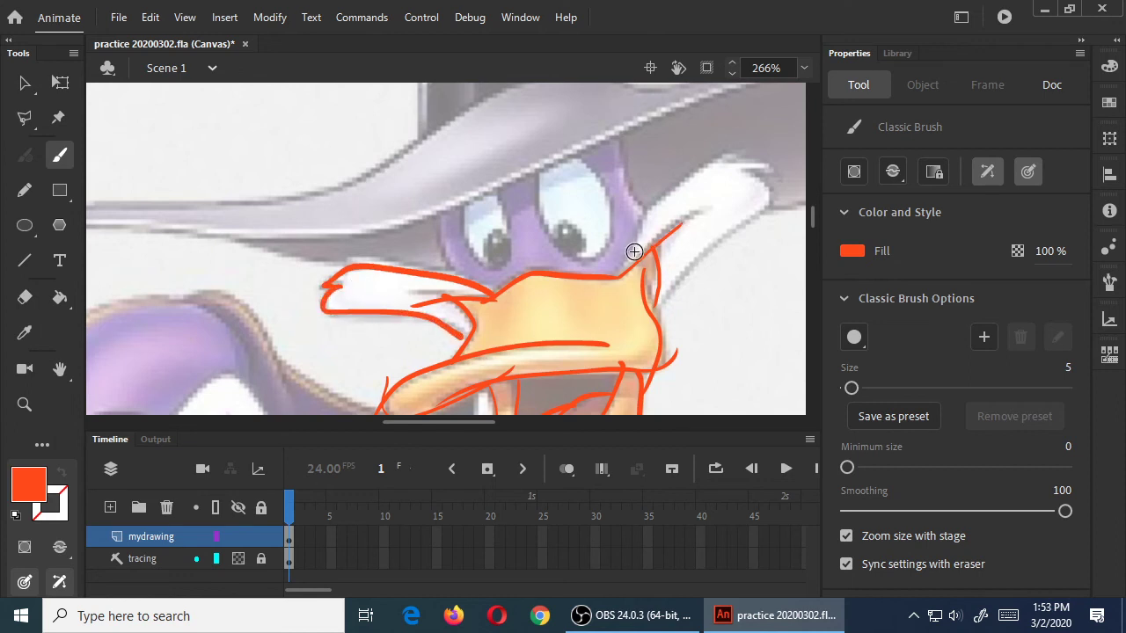
{"action": "mouse_move", "coordinate": [616, 275]}
{"action": "left_mouse_down"}
{"action": "mouse_move", "coordinate": [644, 225]}
{"action": "mouse_move", "coordinate": [723, 151]}
{"action": "mouse_move", "coordinate": [782, 169]}
{"action": "mouse_move", "coordinate": [740, 229]}
{"action": "mouse_move", "coordinate": [665, 279]}
{"action": "left_mouse_up"}
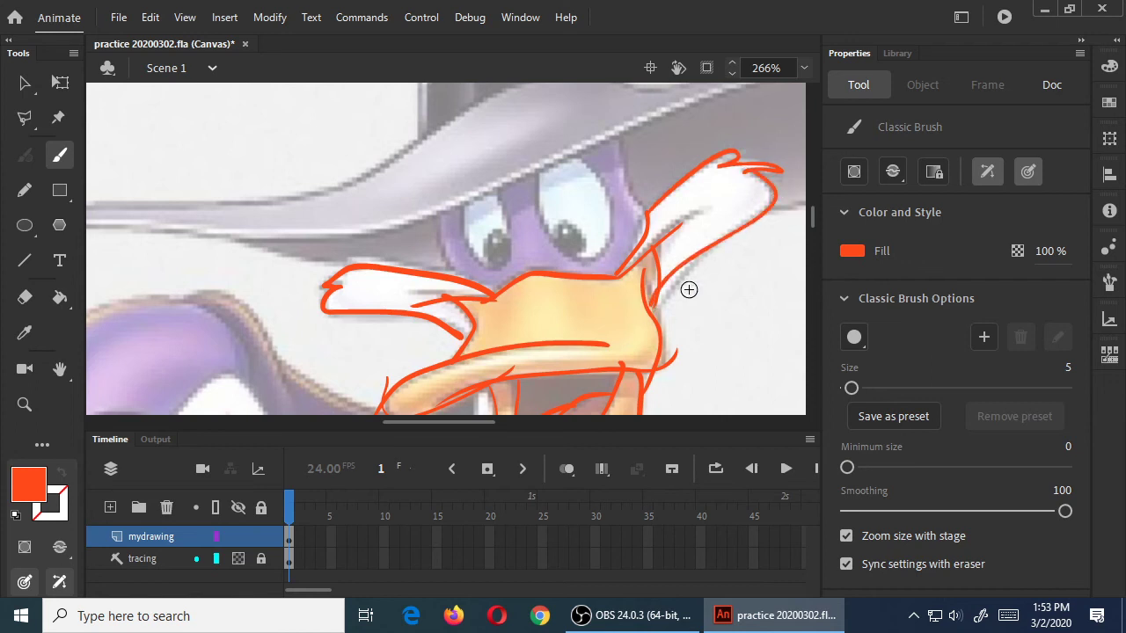
{"action": "mouse_move", "coordinate": [646, 212]}
{"action": "left_mouse_down"}
{"action": "mouse_move", "coordinate": [629, 189]}
{"action": "mouse_move", "coordinate": [621, 134]}
{"action": "left_mouse_up"}
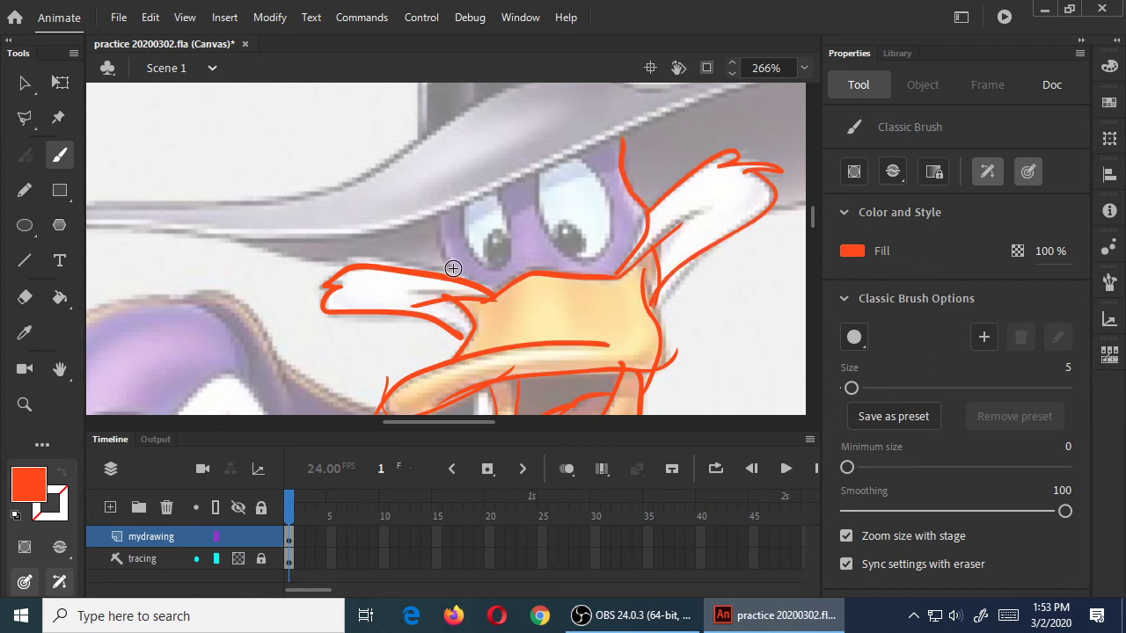
{"action": "left_click_drag", "start_coordinate": [459, 282], "coordinate": [438, 210]}
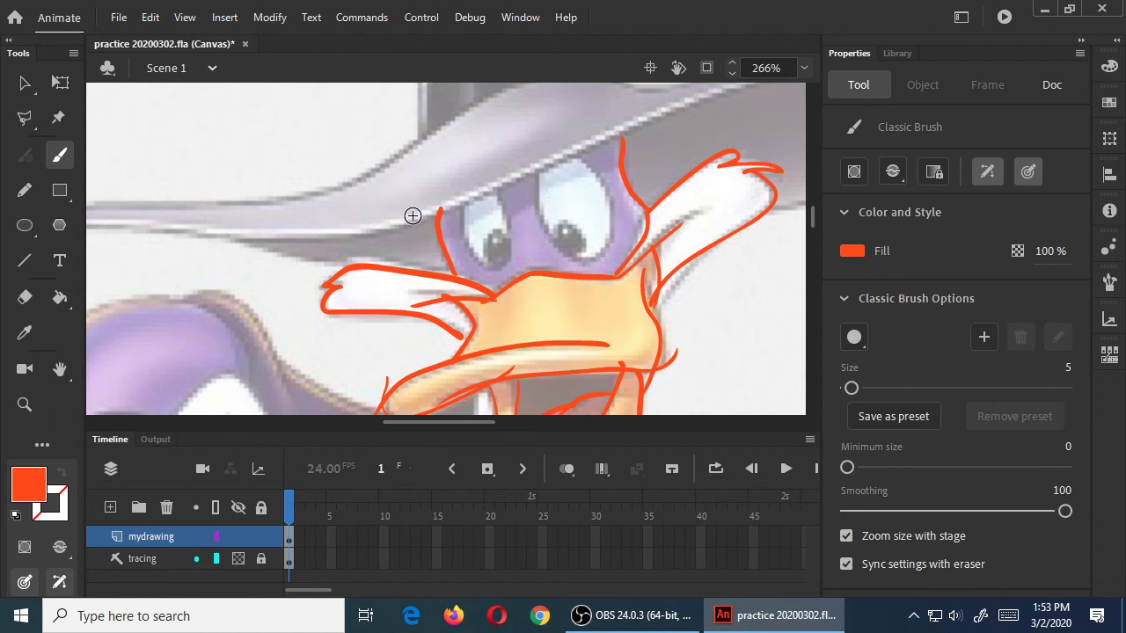
Step: Trace the upper and lower edges of the wide hat brim on both sides of the head
{"action": "left_click_drag", "start_coordinate": [258, 302], "coordinate": [414, 264]}
{"action": "left_click_drag", "start_coordinate": [333, 269], "coordinate": [351, 269]}
{"action": "mouse_move", "coordinate": [102, 238]}
{"action": "left_mouse_down"}
{"action": "mouse_move", "coordinate": [206, 224]}
{"action": "mouse_move", "coordinate": [354, 245]}
{"action": "mouse_move", "coordinate": [488, 247]}
{"action": "mouse_move", "coordinate": [664, 204]}
{"action": "mouse_move", "coordinate": [793, 151]}
{"action": "left_mouse_up"}
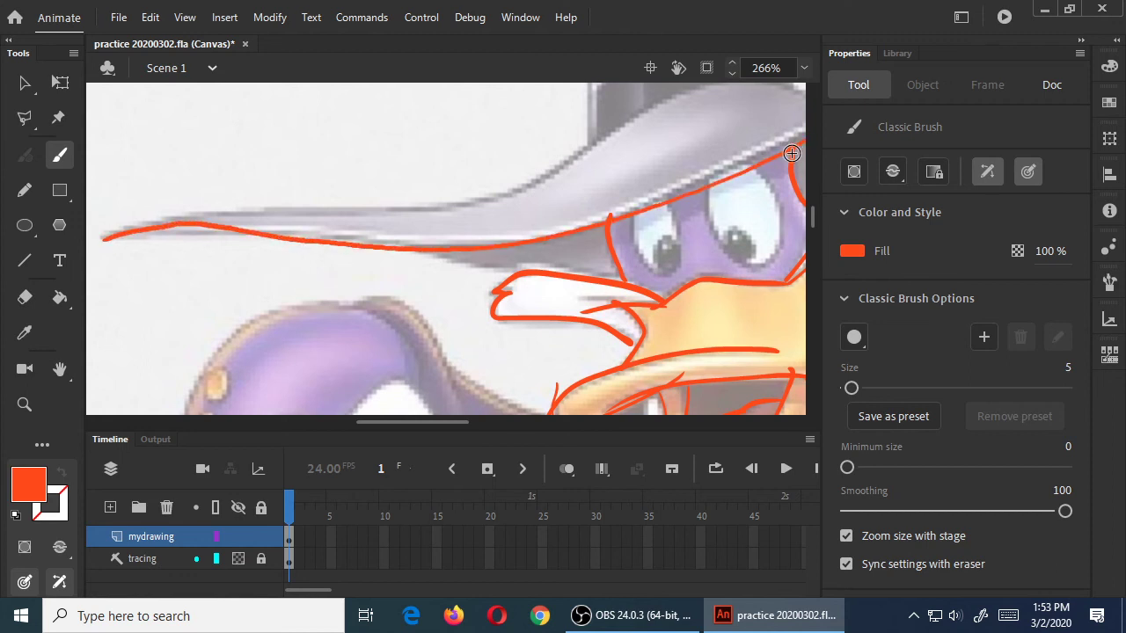
{"action": "mouse_move", "coordinate": [106, 238]}
{"action": "left_mouse_down"}
{"action": "mouse_move", "coordinate": [229, 206]}
{"action": "mouse_move", "coordinate": [420, 212]}
{"action": "mouse_move", "coordinate": [507, 198]}
{"action": "mouse_move", "coordinate": [671, 105]}
{"action": "left_mouse_up"}
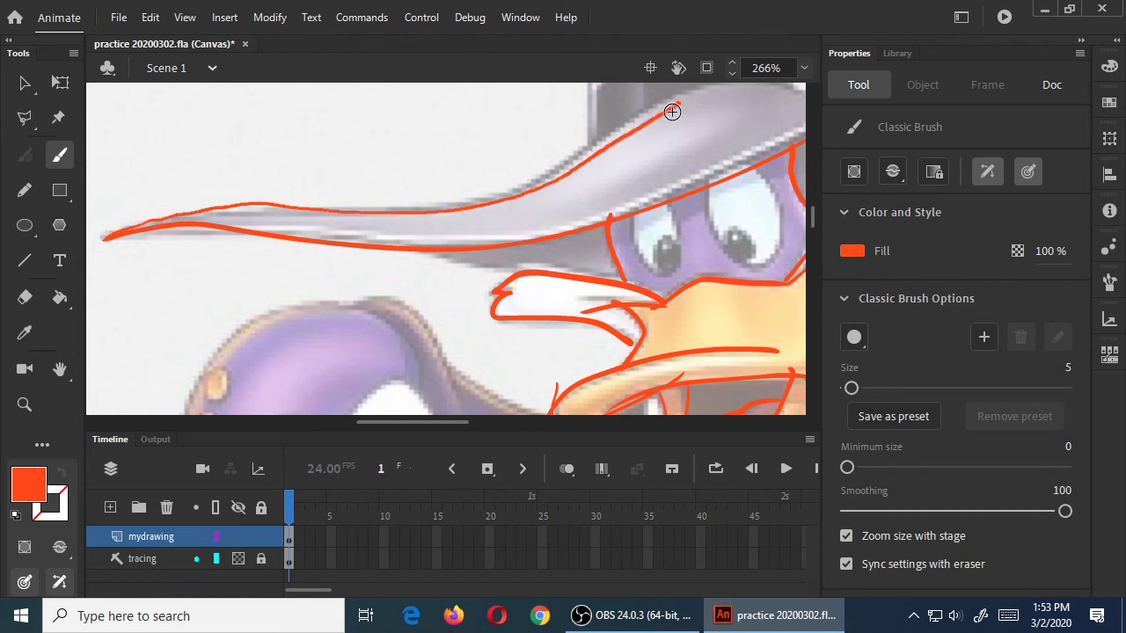
{"action": "mouse_move", "coordinate": [745, 194]}
{"action": "left_mouse_down"}
{"action": "mouse_move", "coordinate": [724, 264]}
{"action": "mouse_move", "coordinate": [246, 310]}
{"action": "left_mouse_up"}
{"action": "mouse_move", "coordinate": [293, 273]}
{"action": "left_mouse_down"}
{"action": "mouse_move", "coordinate": [326, 249]}
{"action": "mouse_move", "coordinate": [489, 205]}
{"action": "mouse_move", "coordinate": [629, 183]}
{"action": "mouse_move", "coordinate": [695, 184]}
{"action": "mouse_move", "coordinate": [721, 215]}
{"action": "left_mouse_up"}
{"action": "mouse_move", "coordinate": [421, 348]}
{"action": "left_mouse_down"}
{"action": "mouse_move", "coordinate": [573, 308]}
{"action": "mouse_move", "coordinate": [684, 254]}
{"action": "mouse_move", "coordinate": [719, 205]}
{"action": "left_mouse_up"}
{"action": "mouse_move", "coordinate": [262, 214]}
{"action": "left_mouse_down"}
{"action": "mouse_move", "coordinate": [274, 225]}
{"action": "mouse_move", "coordinate": [367, 217]}
{"action": "mouse_move", "coordinate": [487, 189]}
{"action": "mouse_move", "coordinate": [705, 187]}
{"action": "left_mouse_up"}
Step: Trace the hat's crown with its sides and top edge, the band line and the front crease
{"action": "mouse_move", "coordinate": [218, 238]}
{"action": "left_mouse_down"}
{"action": "mouse_move", "coordinate": [466, 217]}
{"action": "mouse_move", "coordinate": [459, 176]}
{"action": "left_mouse_up"}
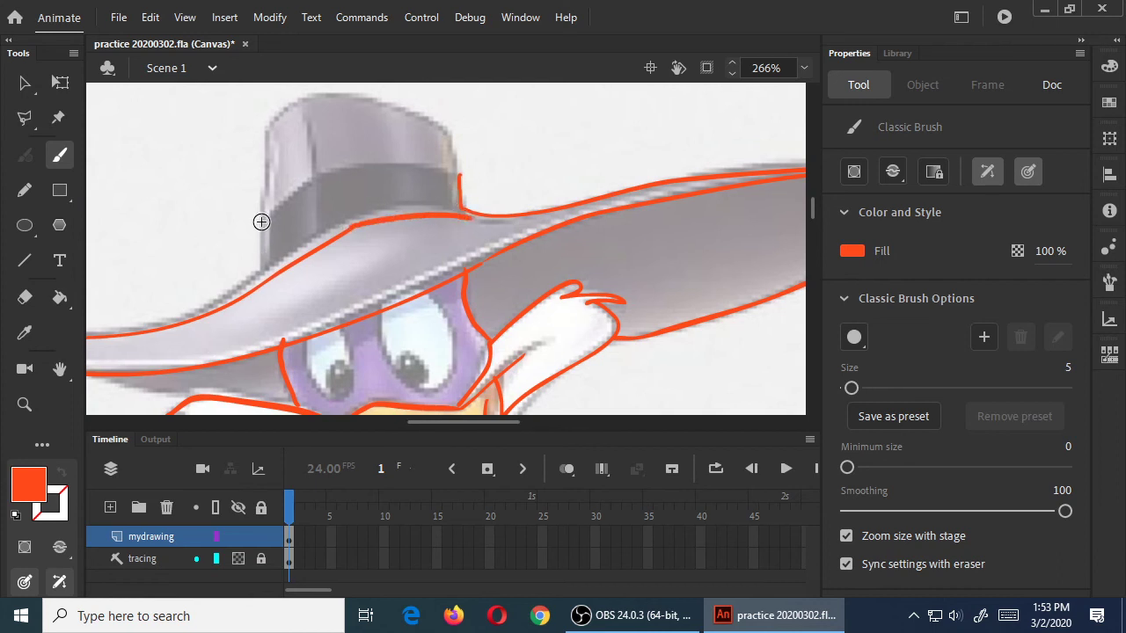
{"action": "mouse_move", "coordinate": [264, 274]}
{"action": "left_mouse_down"}
{"action": "mouse_move", "coordinate": [319, 166]}
{"action": "mouse_move", "coordinate": [460, 170]}
{"action": "left_mouse_up"}
{"action": "mouse_move", "coordinate": [260, 219]}
{"action": "left_mouse_down"}
{"action": "mouse_move", "coordinate": [262, 130]}
{"action": "mouse_move", "coordinate": [295, 106]}
{"action": "mouse_move", "coordinate": [349, 99]}
{"action": "mouse_move", "coordinate": [447, 119]}
{"action": "mouse_move", "coordinate": [457, 168]}
{"action": "left_mouse_up"}
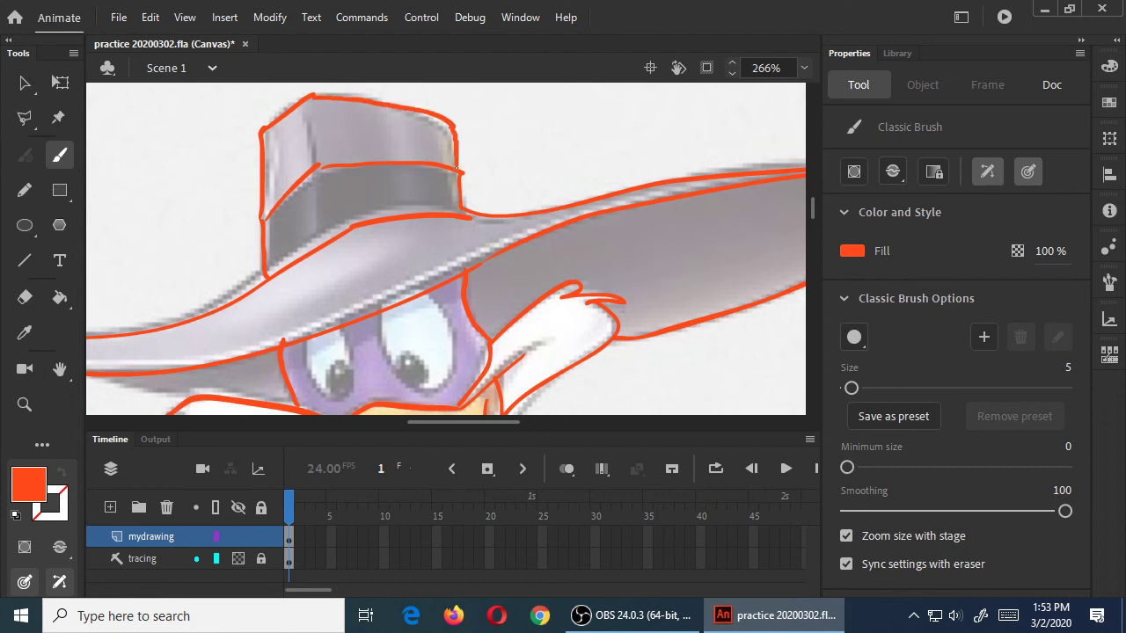
{"action": "left_click_drag", "start_coordinate": [308, 113], "coordinate": [315, 166]}
Step: Trace the outlines of both eyes below the hat brim and the pupils inside them
{"action": "scroll", "coordinate": [502, 251], "scroll_direction": "down", "scroll_amount": 3}
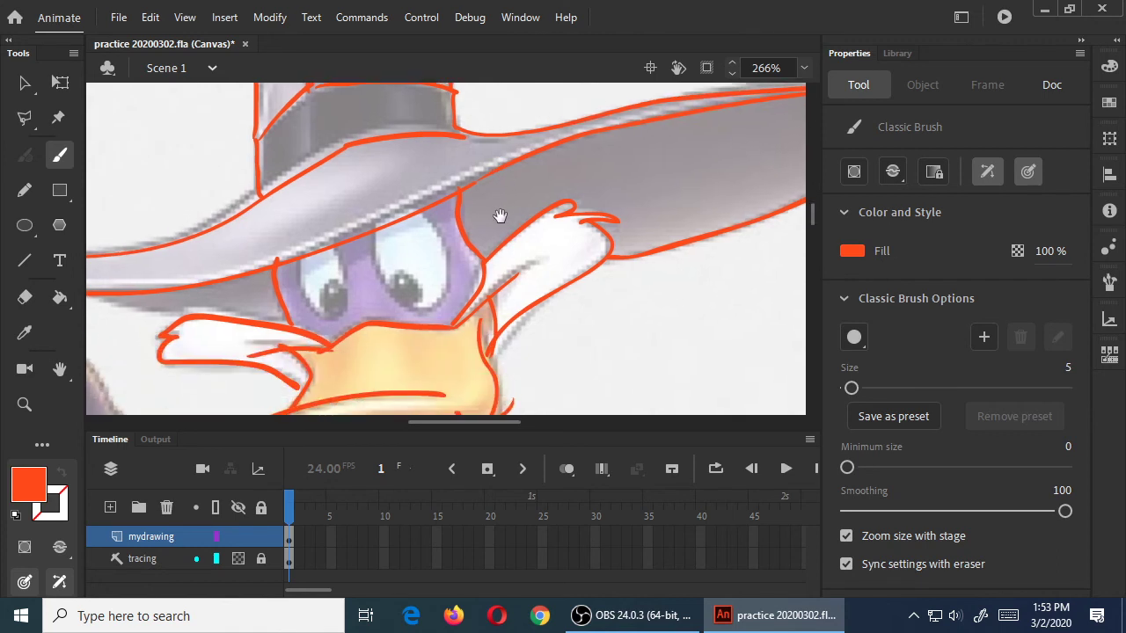
{"action": "mouse_move", "coordinate": [297, 253]}
{"action": "left_mouse_down"}
{"action": "mouse_move", "coordinate": [317, 313]}
{"action": "mouse_move", "coordinate": [339, 308]}
{"action": "mouse_move", "coordinate": [342, 261]}
{"action": "mouse_move", "coordinate": [378, 234]}
{"action": "mouse_move", "coordinate": [405, 299]}
{"action": "mouse_move", "coordinate": [428, 302]}
{"action": "mouse_move", "coordinate": [448, 272]}
{"action": "left_mouse_up"}
{"action": "mouse_move", "coordinate": [423, 211]}
{"action": "left_mouse_down"}
{"action": "mouse_move", "coordinate": [443, 283]}
{"action": "mouse_move", "coordinate": [392, 279]}
{"action": "mouse_move", "coordinate": [413, 295]}
{"action": "left_mouse_up"}
{"action": "mouse_move", "coordinate": [342, 278]}
{"action": "left_mouse_down"}
{"action": "mouse_move", "coordinate": [330, 302]}
{"action": "mouse_move", "coordinate": [343, 275]}
{"action": "left_mouse_up"}
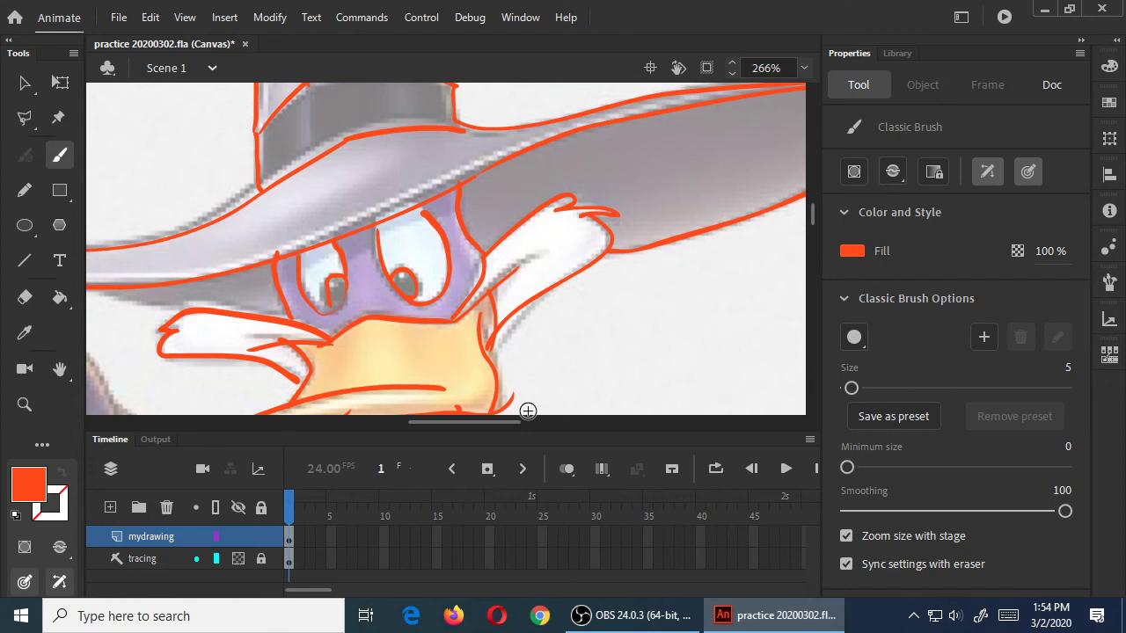
Step: Hide the tracing layer and all panels to view the orange line drawing on its own
{"action": "left_click_drag", "start_coordinate": [533, 342], "coordinate": [581, 171]}
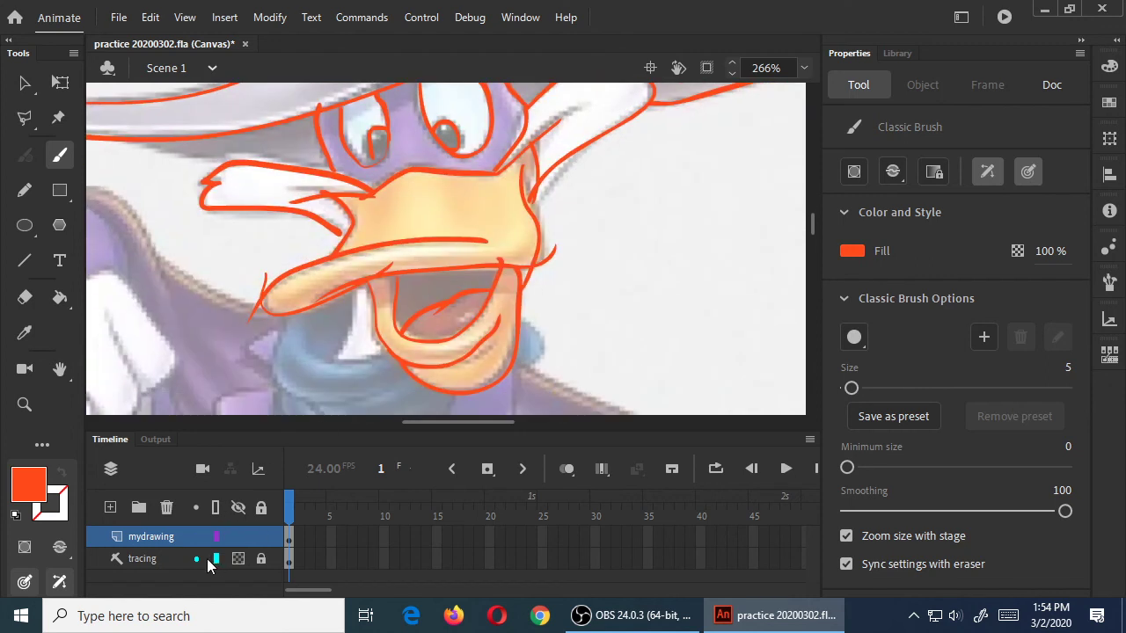
{"action": "left_click", "coordinate": [238, 558]}
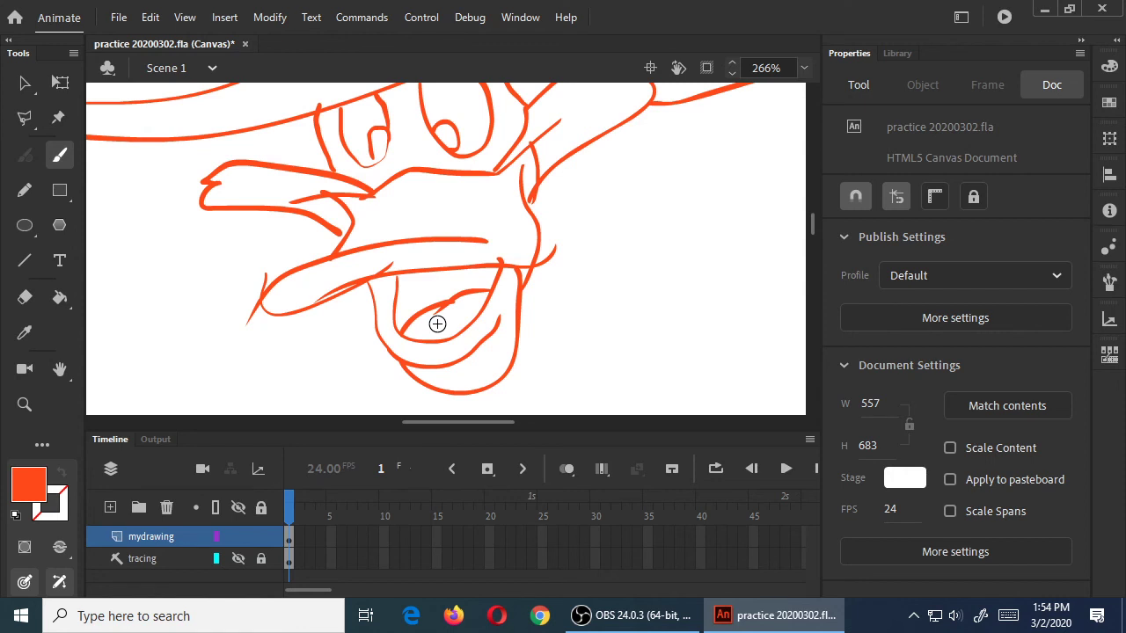
{"action": "key", "text": "F4"}
{"action": "key", "text": "F4"}
{"action": "key", "text": "F4"}
{"action": "mouse_move", "coordinate": [435, 322]}
{"action": "left_mouse_down"}
{"action": "mouse_move", "coordinate": [533, 448]}
{"action": "mouse_move", "coordinate": [602, 467]}
{"action": "mouse_move", "coordinate": [635, 445]}
{"action": "left_mouse_up"}
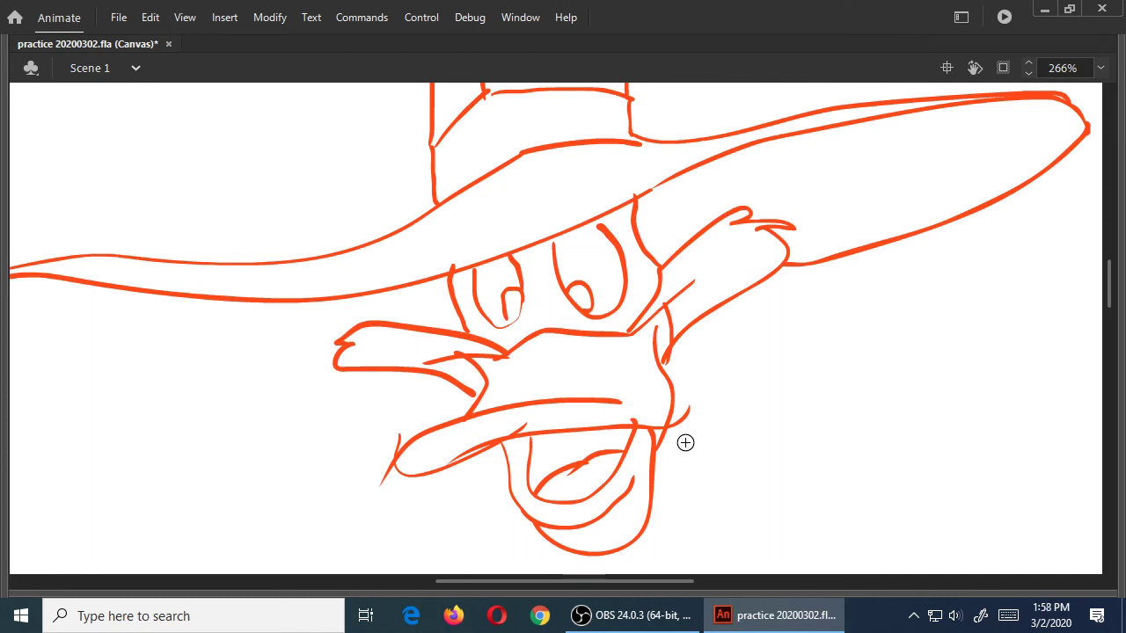
Step: Switch all panels between hidden and shown several times, ending with the panels shown
{"action": "key", "text": "F4"}
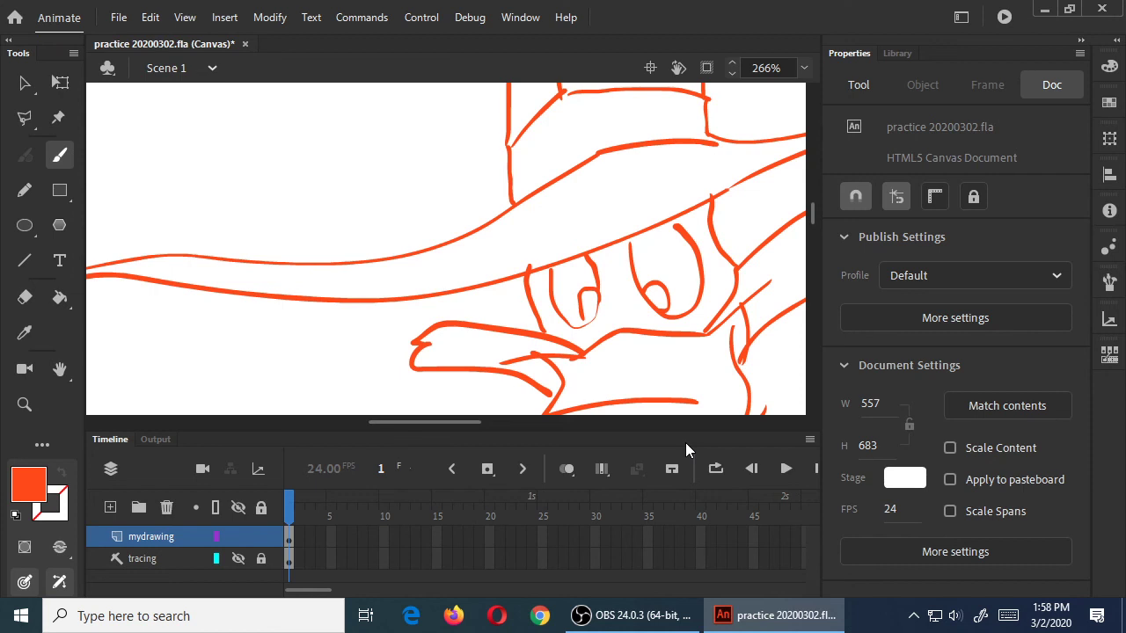
{"action": "key", "text": "F4"}
{"action": "key", "text": "F4"}
{"action": "key", "text": "F4"}
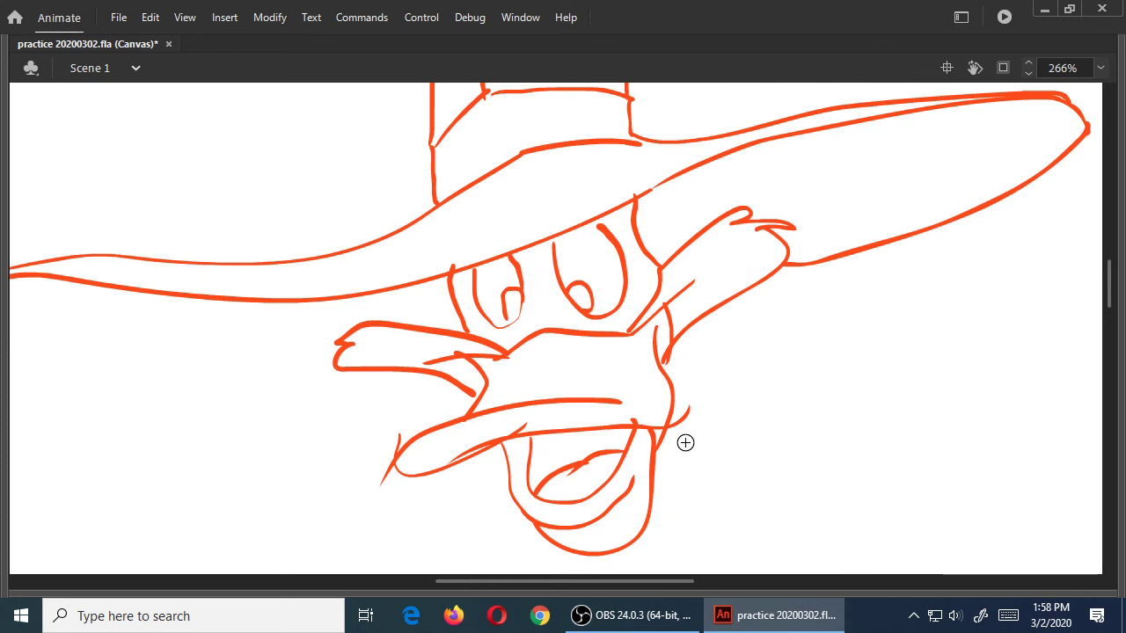
{"action": "key", "text": "F4"}
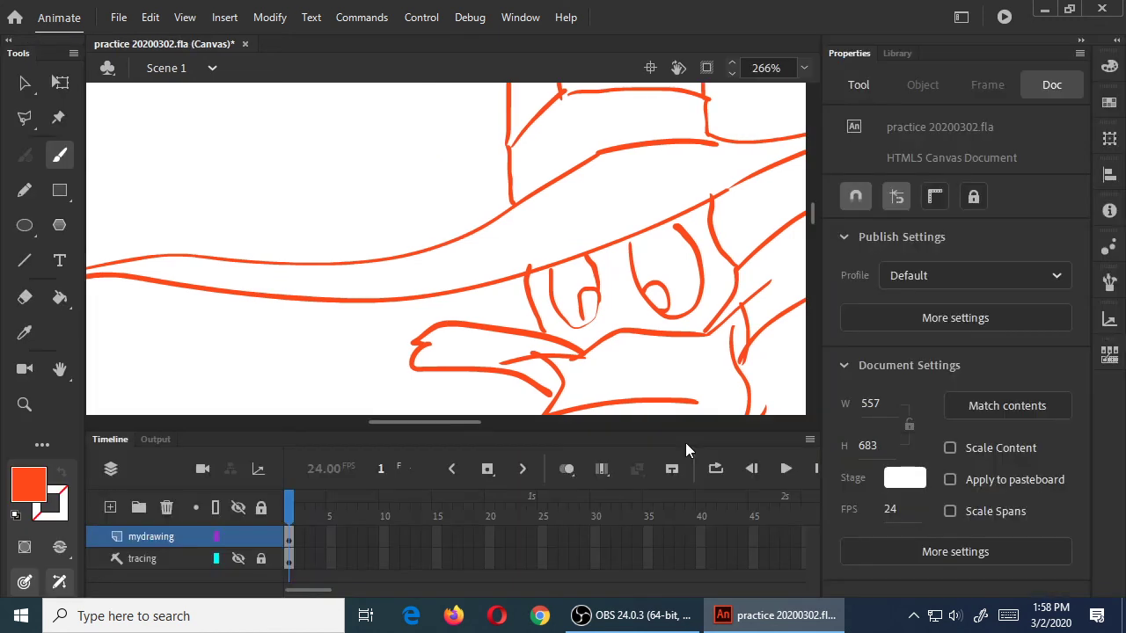
{"action": "key", "text": "F4"}
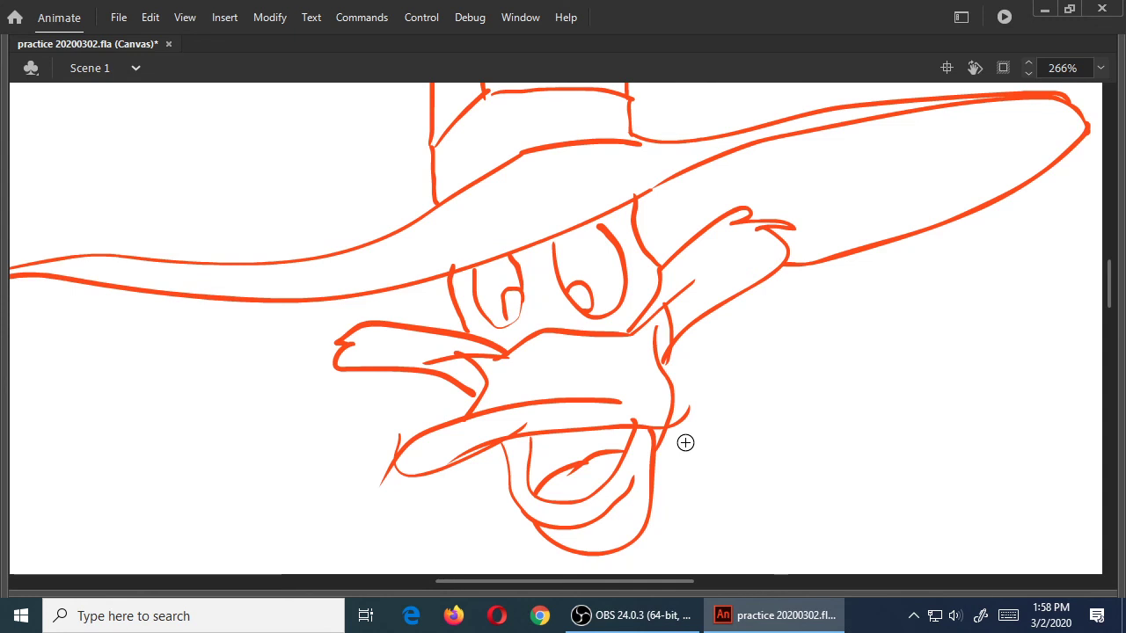
{"action": "key", "text": "F4"}
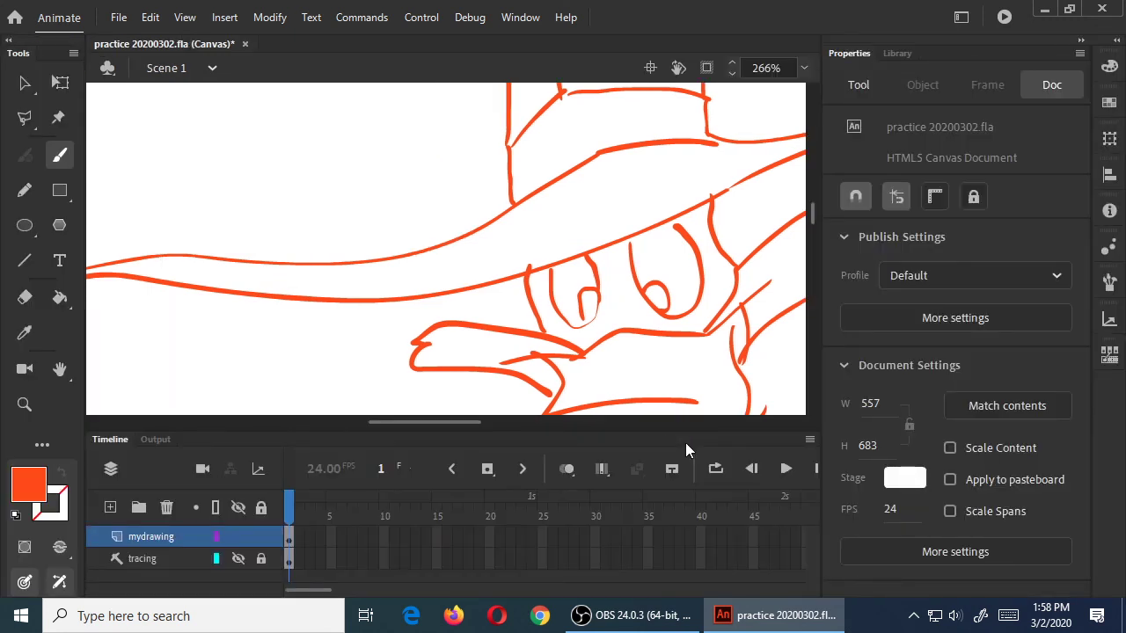
{"action": "key", "text": "F4"}
{"action": "key", "text": "F4"}
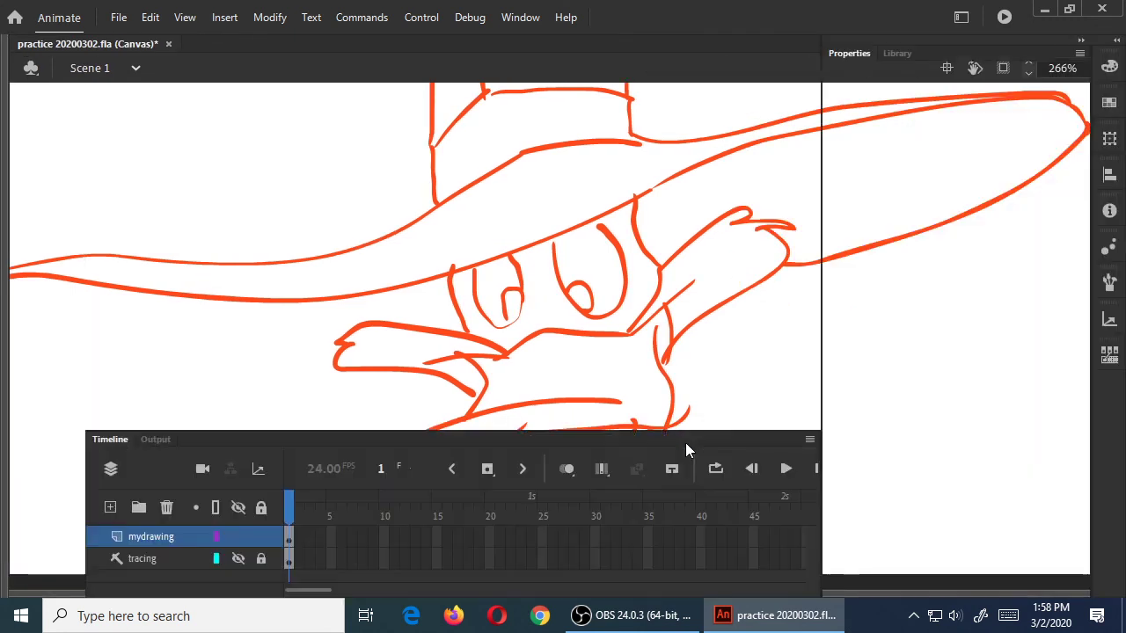
{"action": "key", "text": "F4"}
{"action": "key", "text": "F4"}
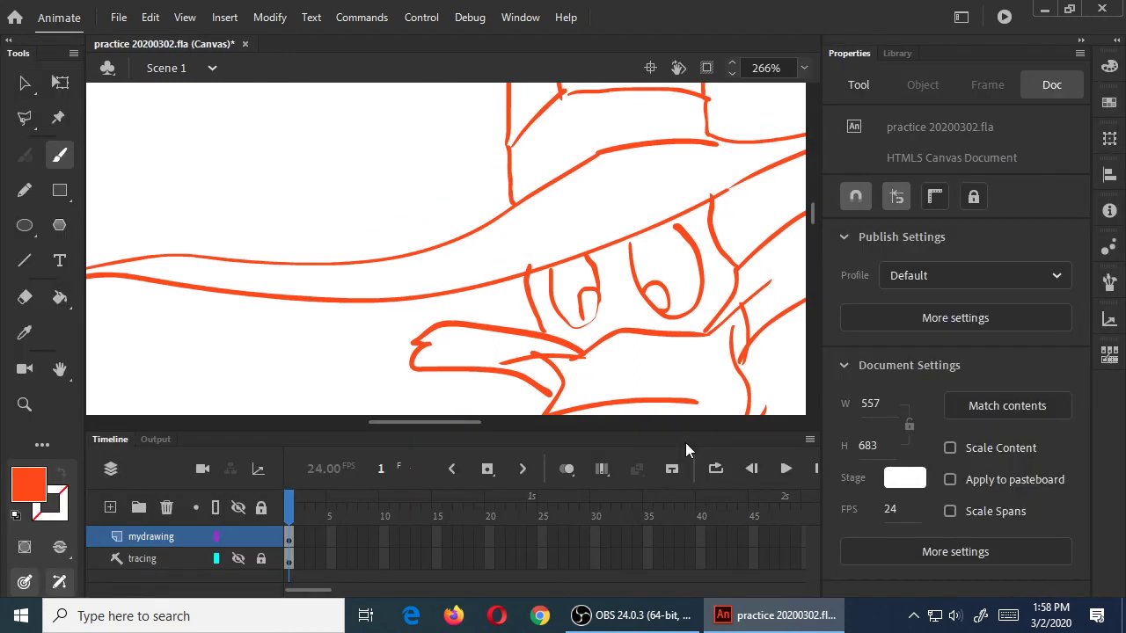
{"action": "key", "text": "F4"}
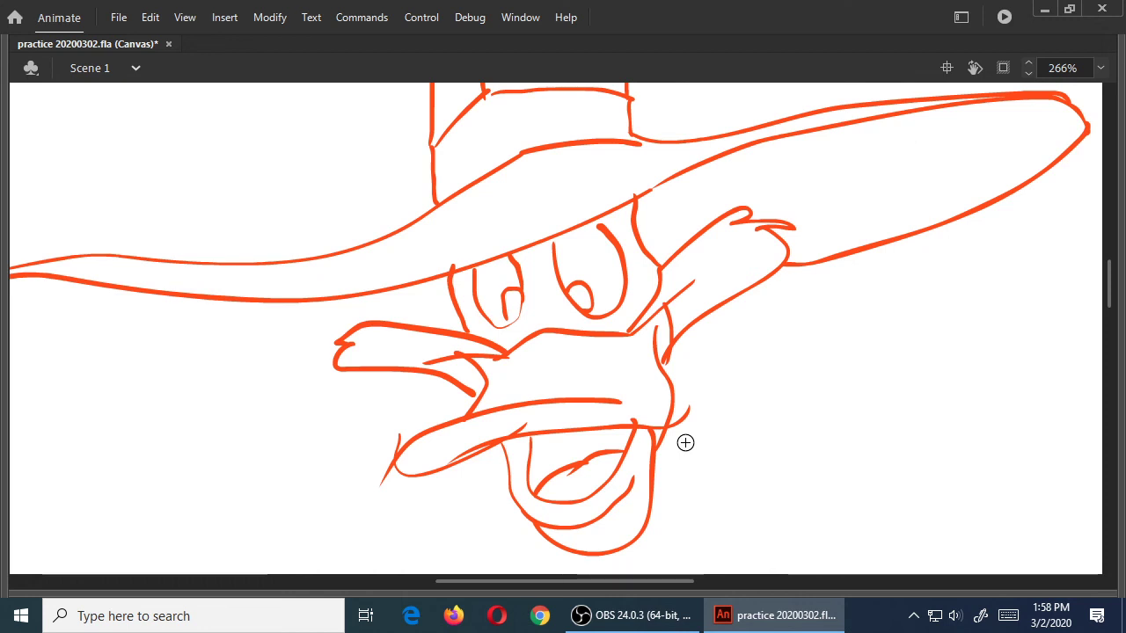
{"action": "key", "text": "F4"}
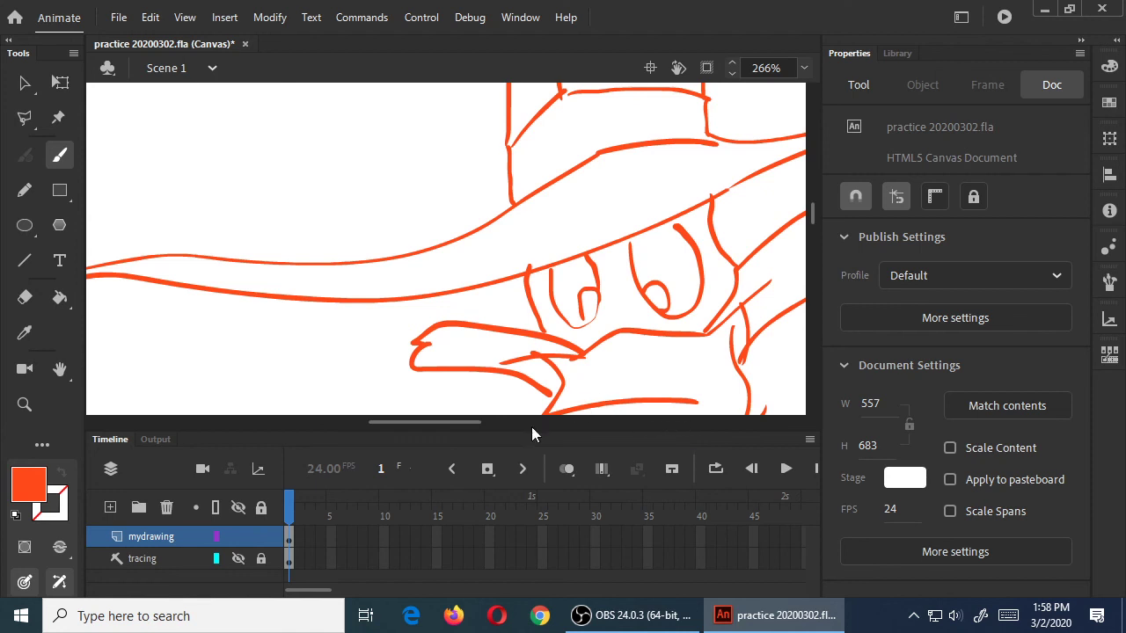
Step: Select all artwork in the first frame of the mydrawing layer and set its fill to black #000000
{"action": "left_click", "coordinate": [289, 537]}
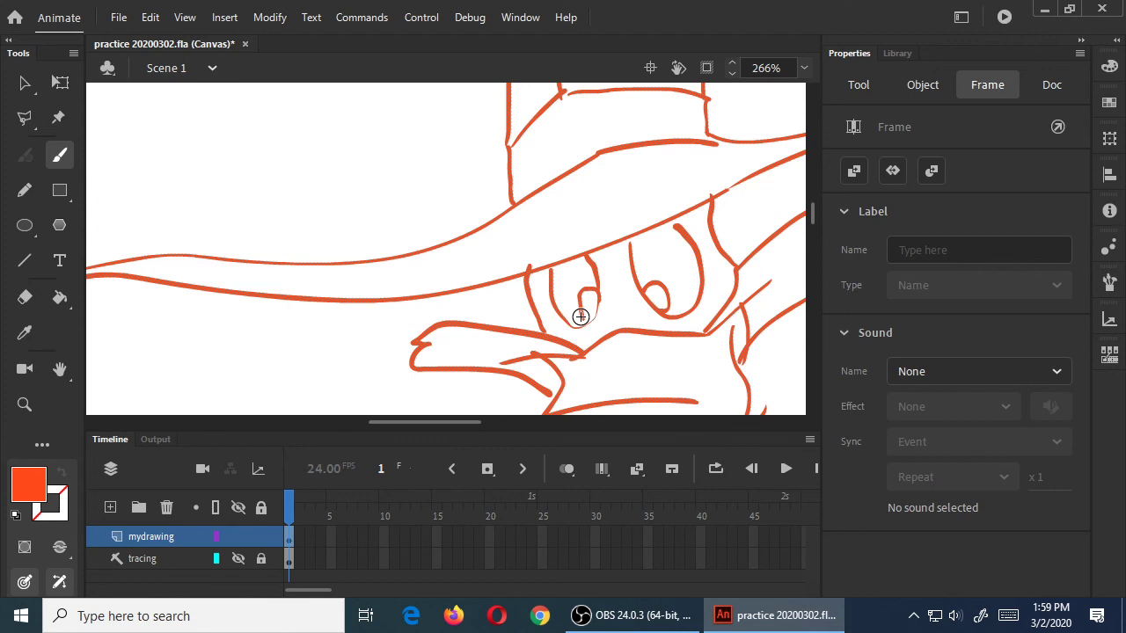
{"action": "left_click", "coordinate": [24, 83]}
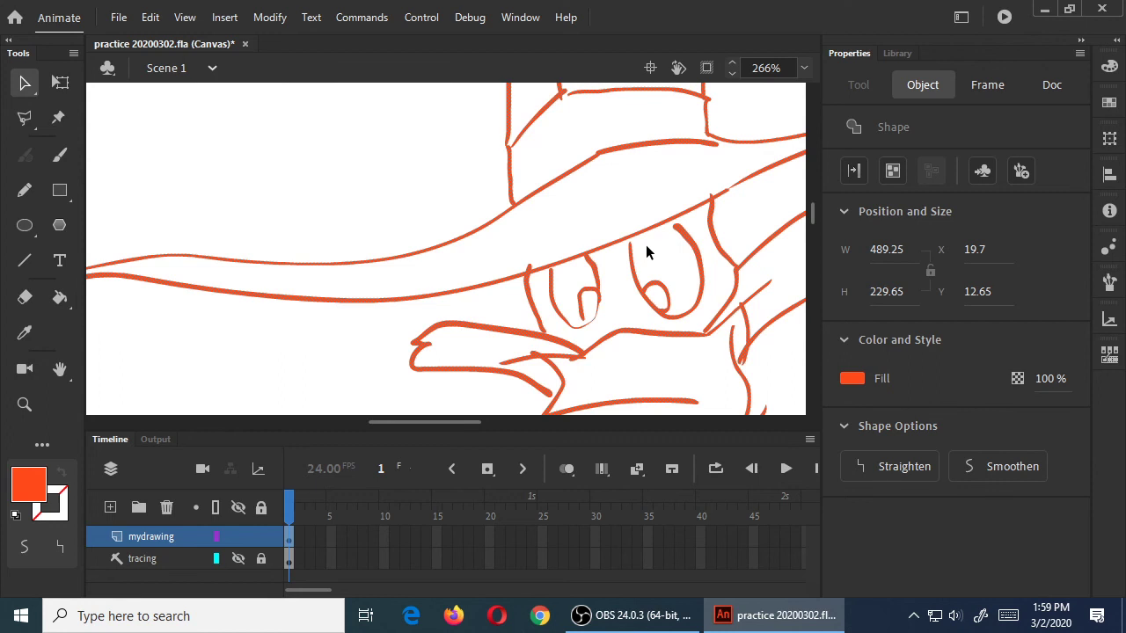
{"action": "left_click", "coordinate": [852, 379]}
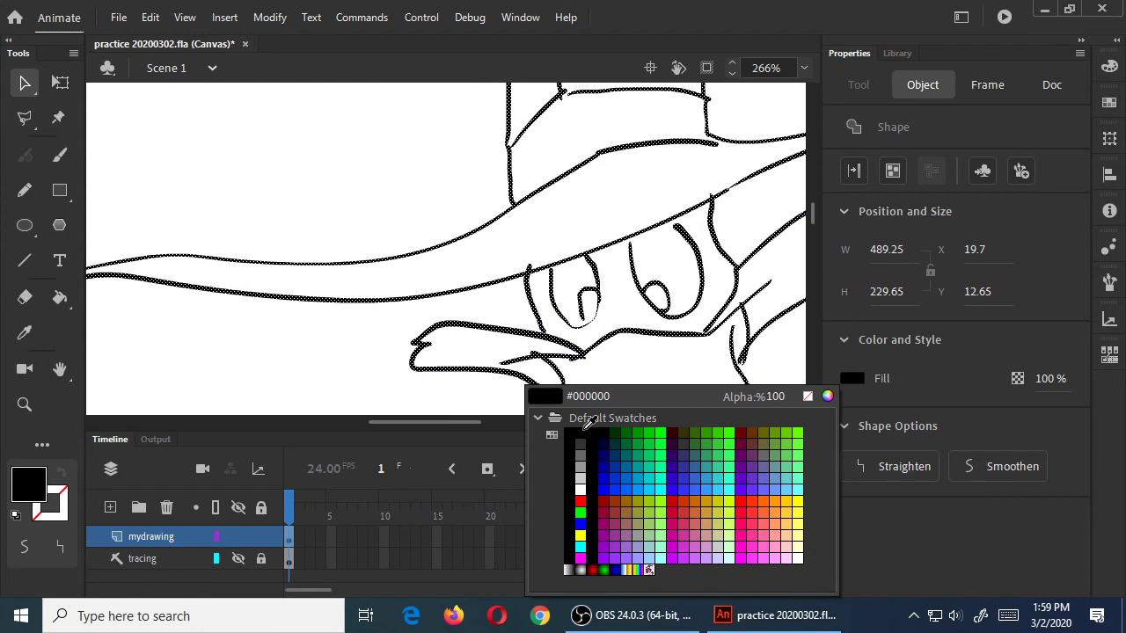
{"action": "left_click", "coordinate": [582, 431]}
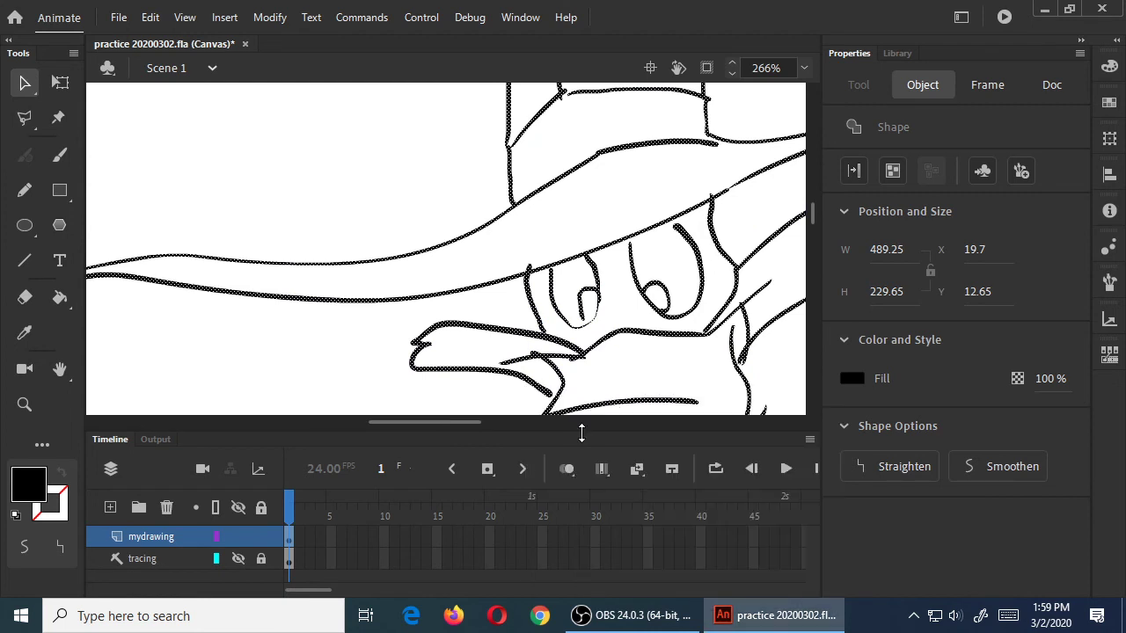
Step: Reselect the whole drawing, set its fill to the dark grey swatch just below black, and deselect it
{"action": "left_click", "coordinate": [774, 376]}
{"action": "key", "text": "ctrl+a"}
{"action": "left_click", "coordinate": [852, 378]}
{"action": "left_click", "coordinate": [778, 432]}
{"action": "left_click", "coordinate": [777, 432]}
{"action": "left_click", "coordinate": [852, 378]}
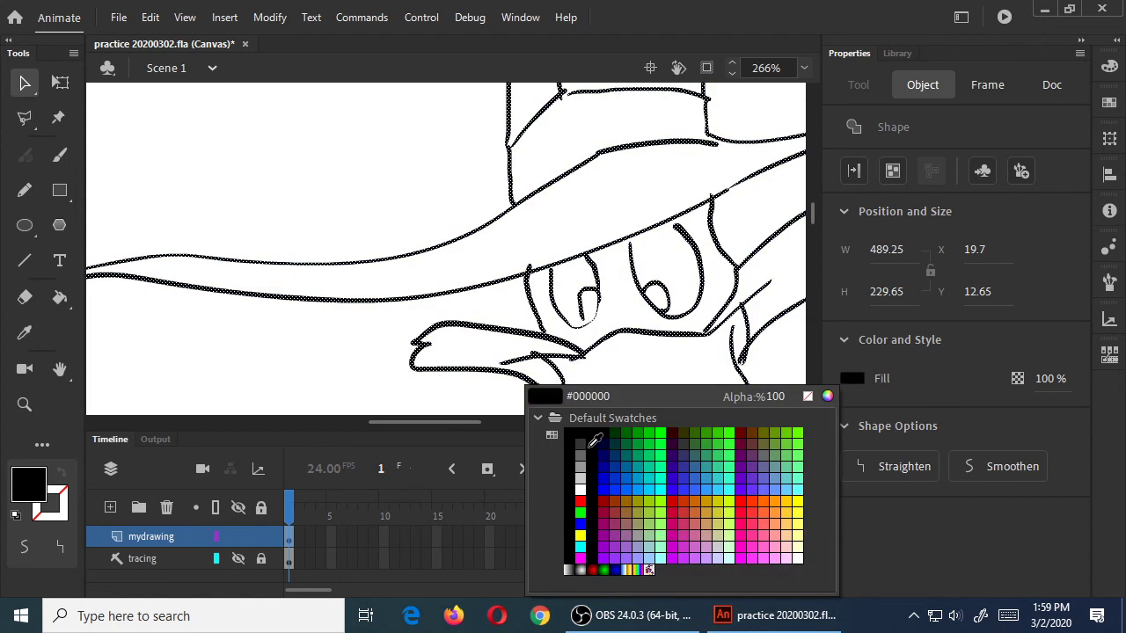
{"action": "left_click", "coordinate": [581, 446]}
{"action": "left_click", "coordinate": [776, 355]}
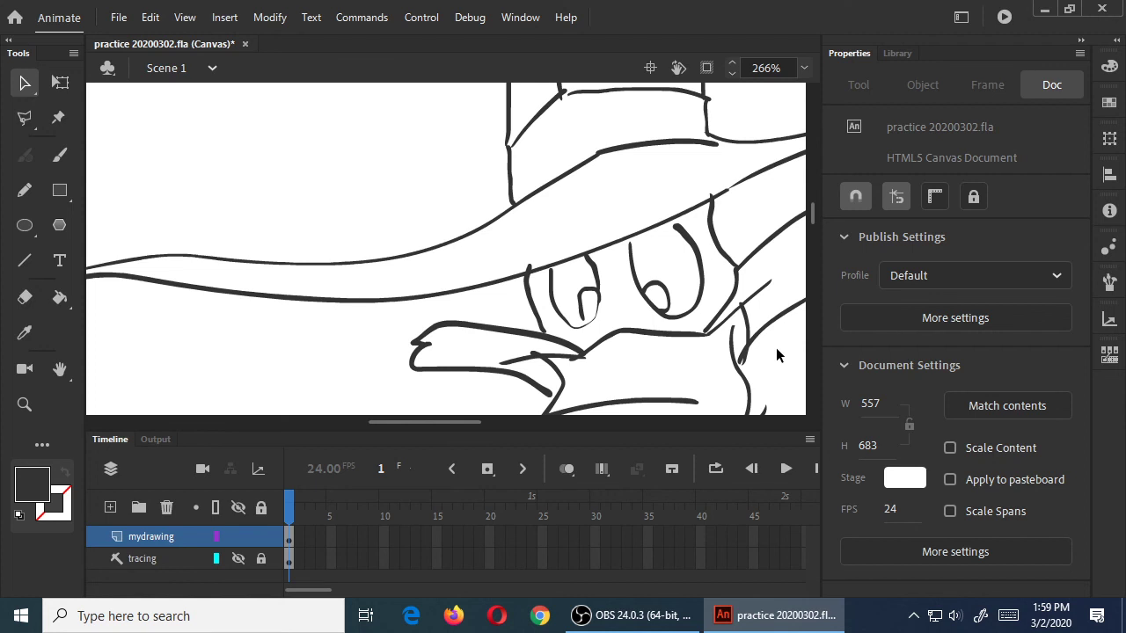
Step: Try selecting the whole drawing and, separately, only the right cheek's feather tips with a marquee, deselecting each
{"action": "left_click_drag", "start_coordinate": [774, 351], "coordinate": [613, 316]}
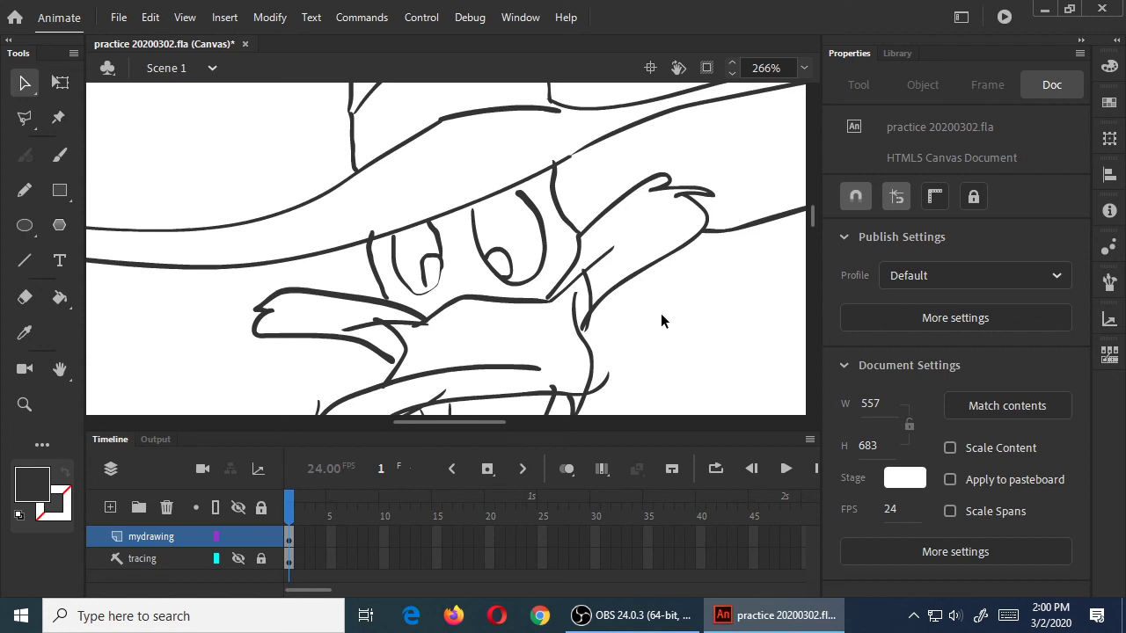
{"action": "key", "text": "ctrl+a"}
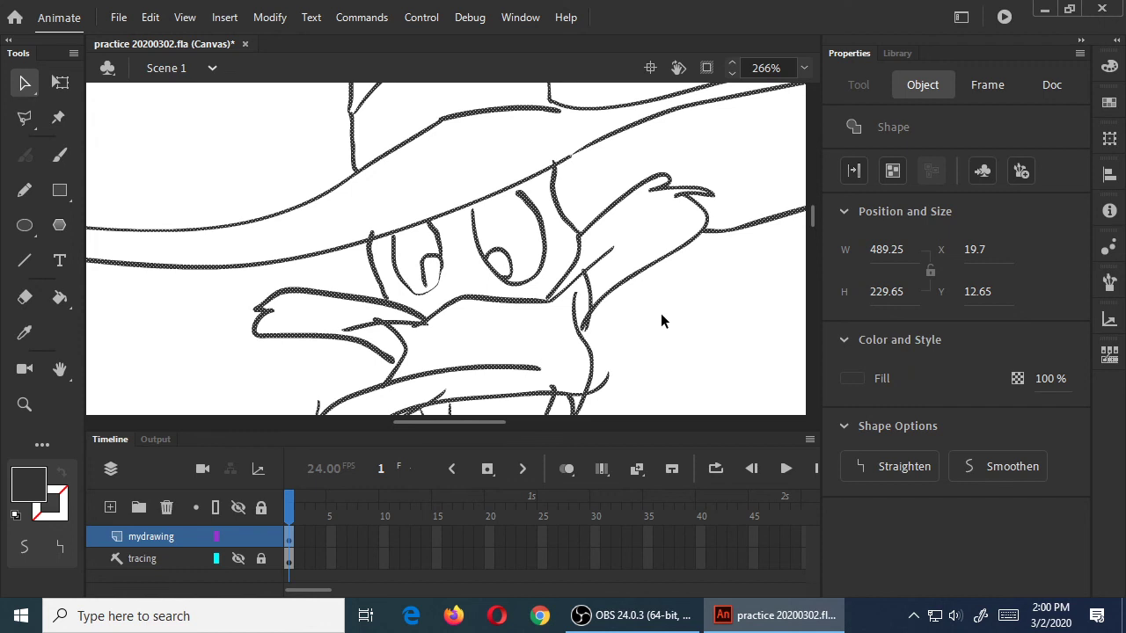
{"action": "key", "text": "ctrl+shift+a"}
{"action": "mouse_move", "coordinate": [741, 151]}
{"action": "left_mouse_down"}
{"action": "mouse_move", "coordinate": [653, 184]}
{"action": "mouse_move", "coordinate": [624, 215]}
{"action": "left_mouse_up"}
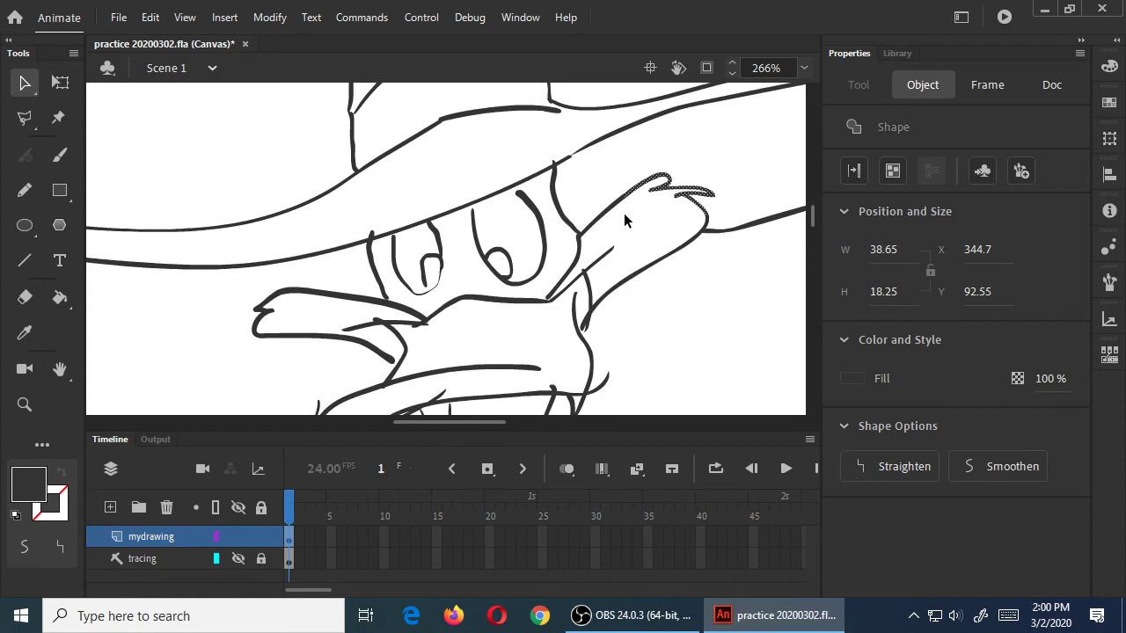
{"action": "left_click", "coordinate": [109, 109]}
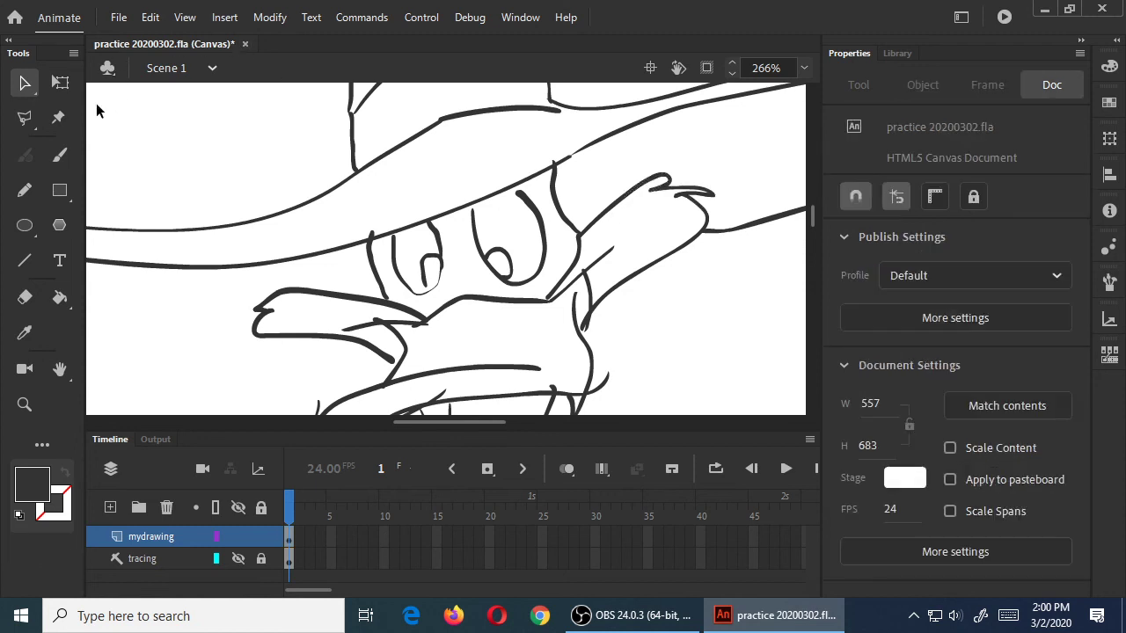
Step: Try selecting the right cheek's feather tips with a marquee, and then a larger part of its upper outline with the Polygon Tool
{"action": "mouse_move", "coordinate": [740, 135]}
{"action": "left_mouse_down"}
{"action": "mouse_move", "coordinate": [700, 211]}
{"action": "mouse_move", "coordinate": [628, 214]}
{"action": "left_mouse_up"}
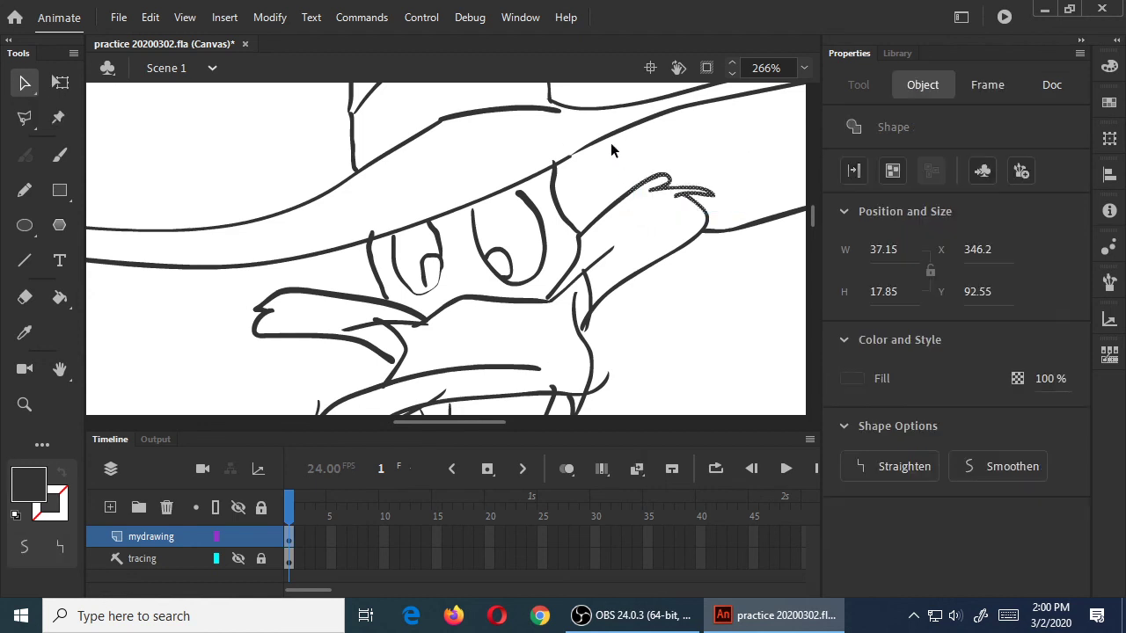
{"action": "left_click", "coordinate": [166, 158]}
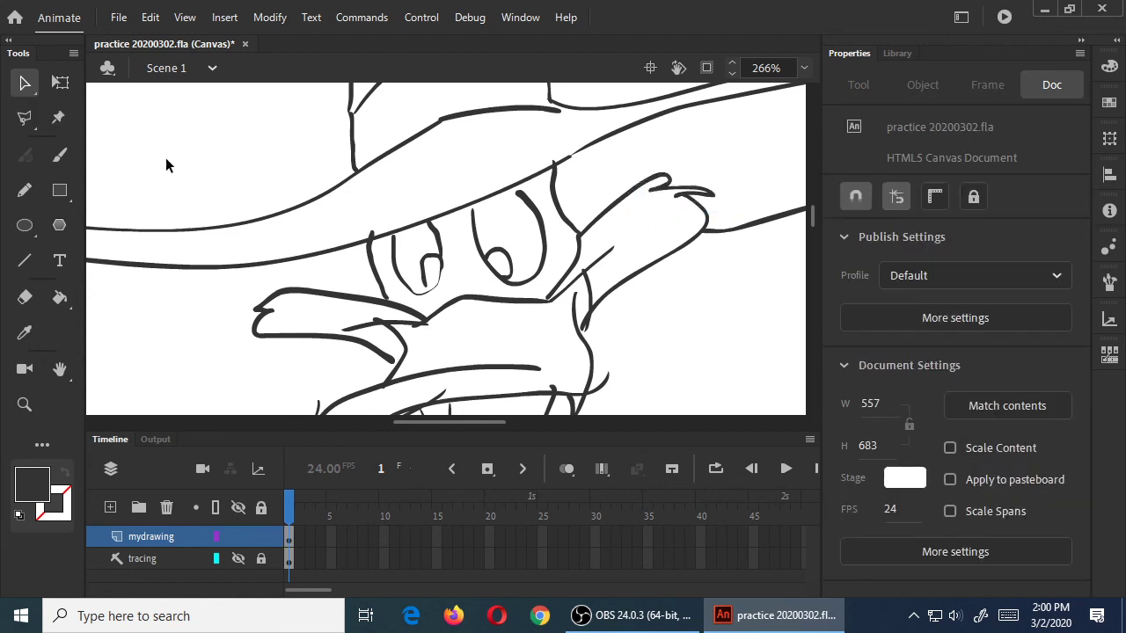
{"action": "left_click", "coordinate": [24, 120]}
{"action": "left_click", "coordinate": [628, 157]}
{"action": "left_click", "coordinate": [711, 158]}
{"action": "left_click", "coordinate": [737, 185]}
{"action": "left_click", "coordinate": [736, 203]}
{"action": "left_click", "coordinate": [720, 218]}
{"action": "left_click", "coordinate": [706, 222]}
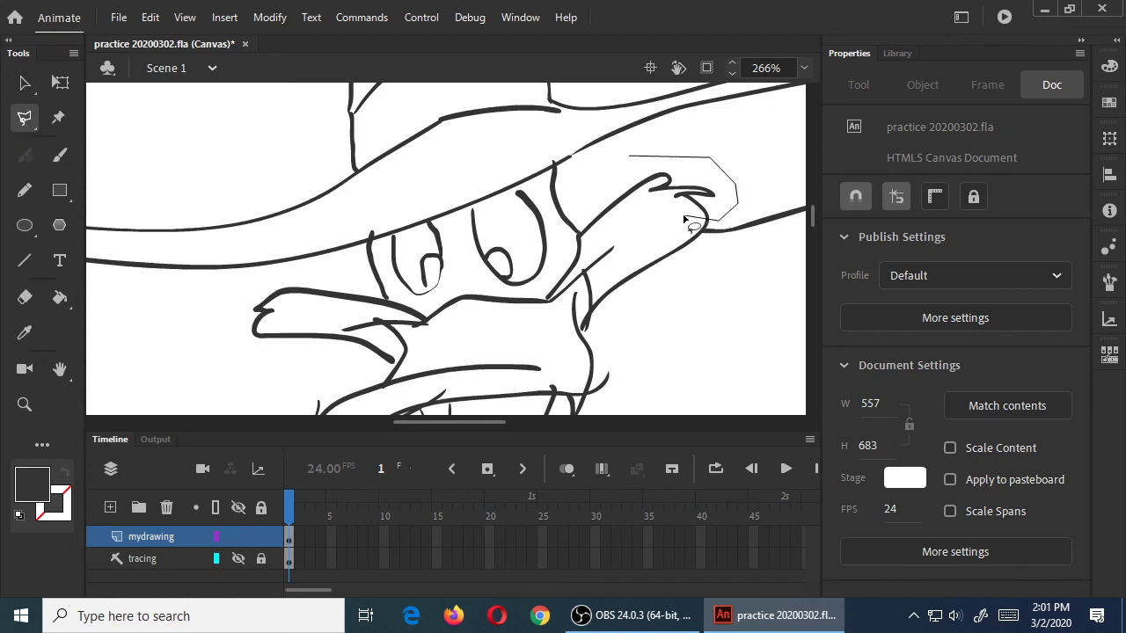
{"action": "left_click", "coordinate": [619, 234]}
{"action": "left_click", "coordinate": [584, 222]}
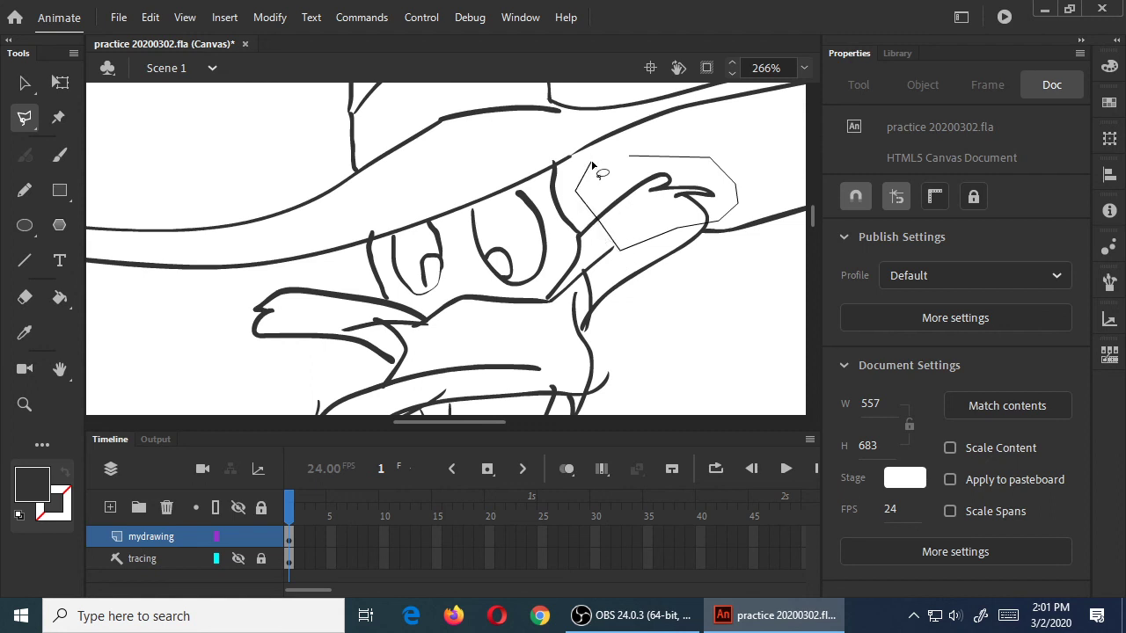
{"action": "double_click", "coordinate": [604, 163]}
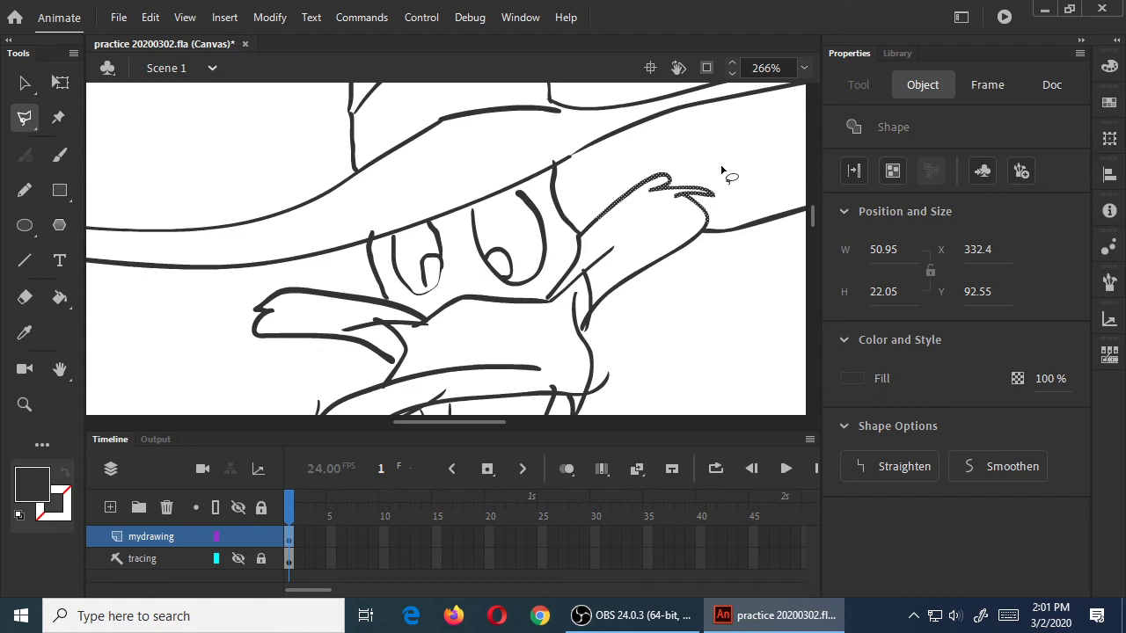
Step: Select the right cheek's upper outline and the adjoining face line with the Lasso Tool, smoothen them, and save the document
{"action": "left_click", "coordinate": [25, 118]}
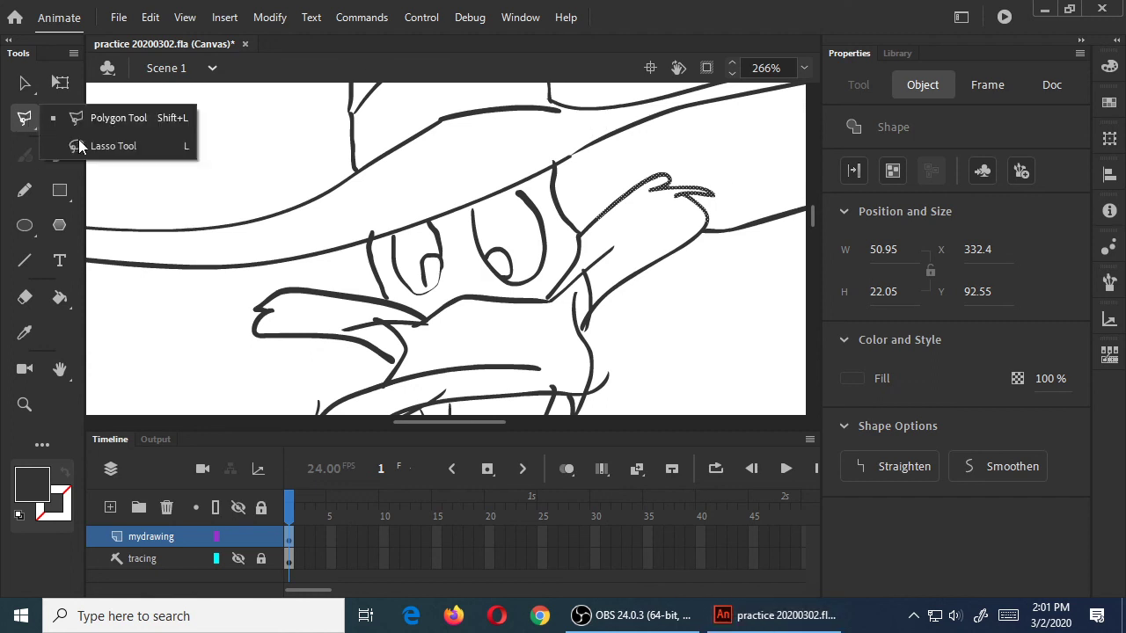
{"action": "left_click", "coordinate": [94, 143]}
{"action": "left_click", "coordinate": [640, 167]}
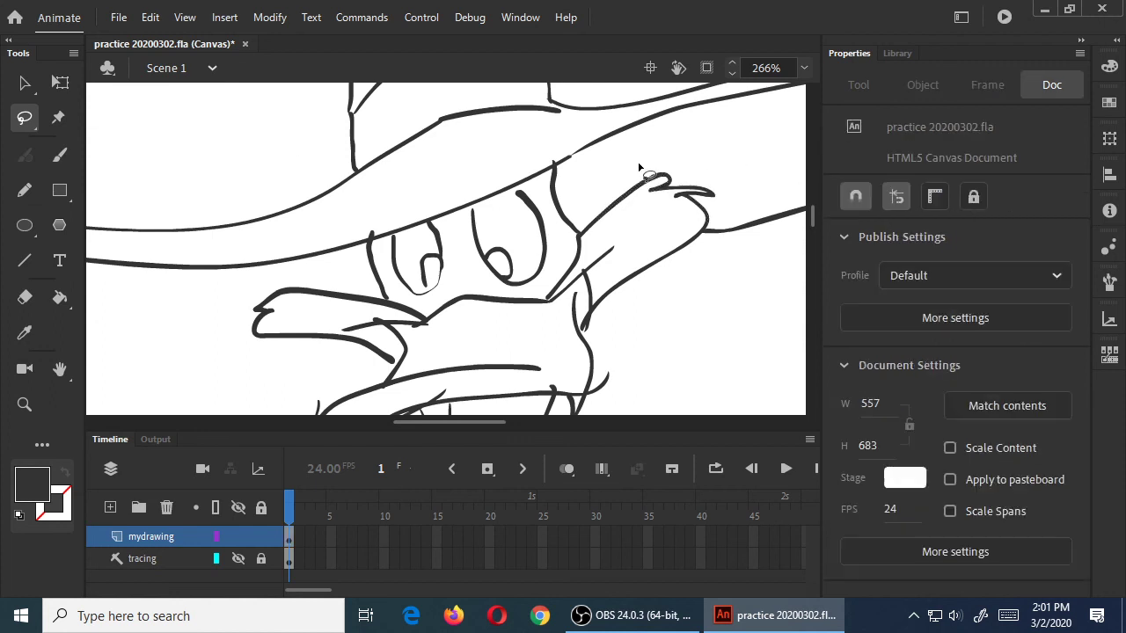
{"action": "mouse_move", "coordinate": [716, 176]}
{"action": "left_mouse_down"}
{"action": "mouse_move", "coordinate": [606, 182]}
{"action": "mouse_move", "coordinate": [585, 198]}
{"action": "mouse_move", "coordinate": [559, 151]}
{"action": "mouse_move", "coordinate": [545, 154]}
{"action": "mouse_move", "coordinate": [558, 250]}
{"action": "mouse_move", "coordinate": [547, 314]}
{"action": "mouse_move", "coordinate": [630, 218]}
{"action": "mouse_move", "coordinate": [673, 209]}
{"action": "mouse_move", "coordinate": [713, 224]}
{"action": "mouse_move", "coordinate": [735, 167]}
{"action": "left_mouse_up"}
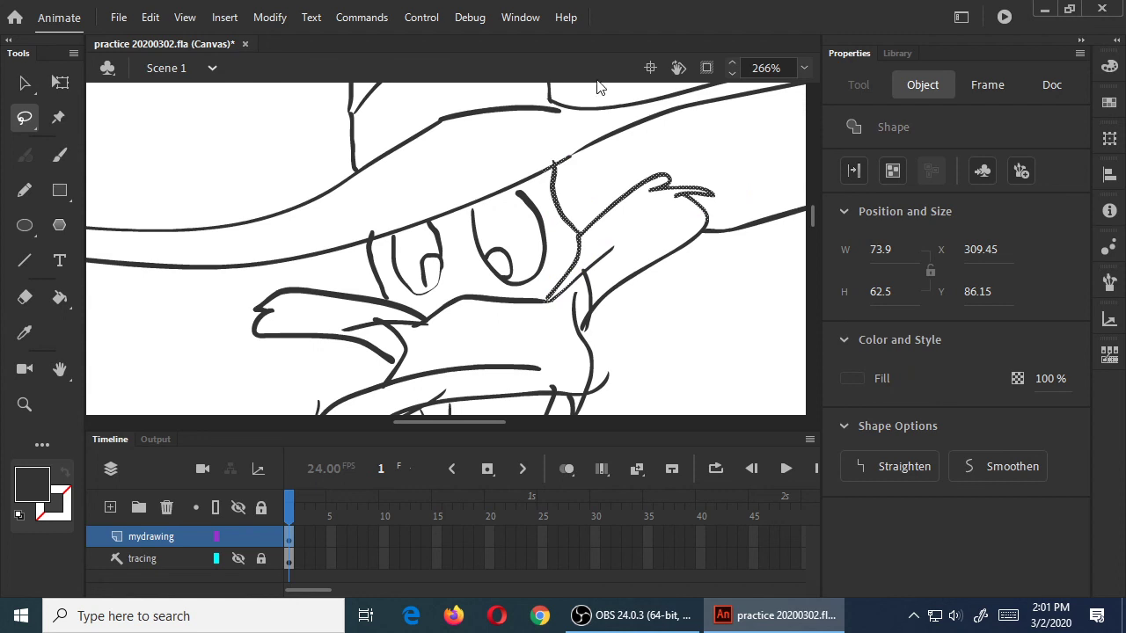
{"action": "left_click", "coordinate": [972, 468]}
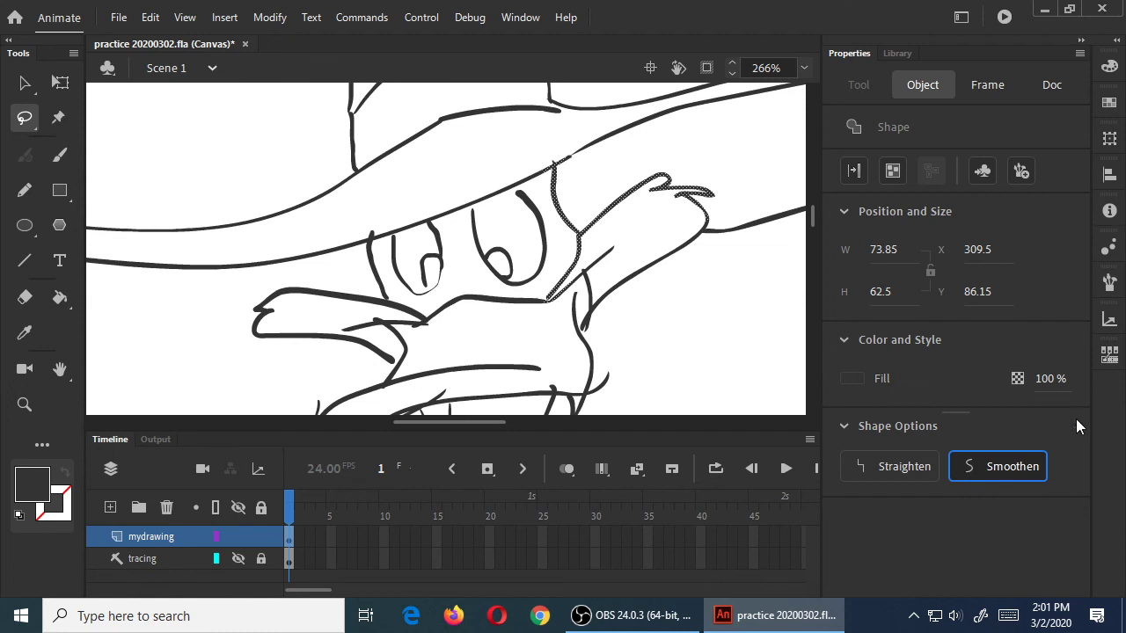
{"action": "left_click", "coordinate": [762, 342]}
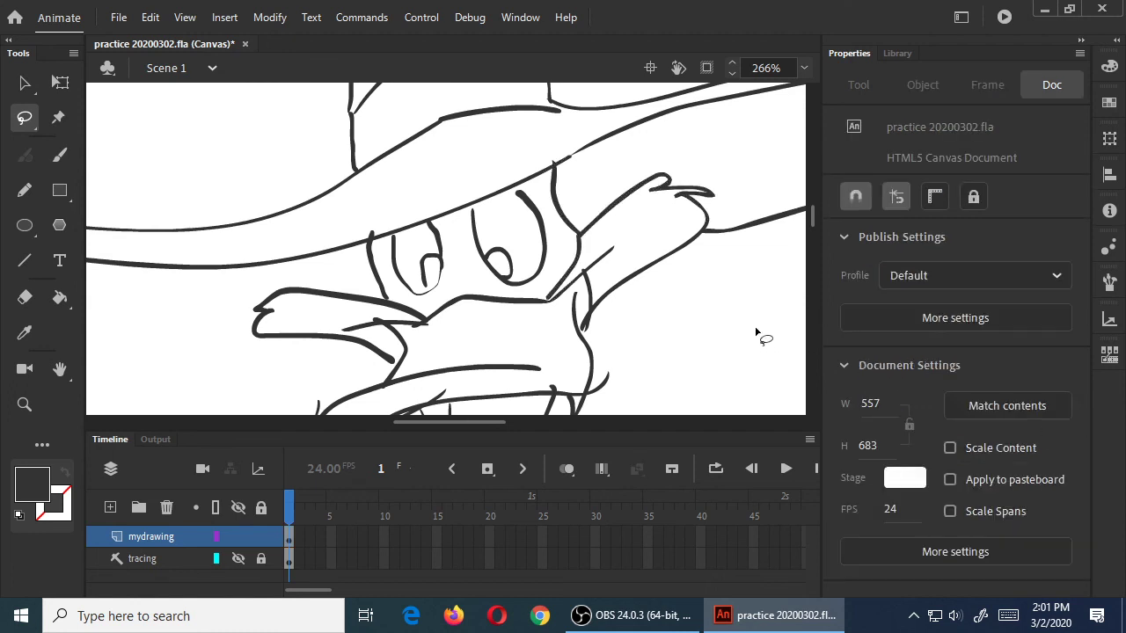
{"action": "key", "text": "ctrl+s"}
Step: Activate the Paint Bucket with a turquoise fill colour
{"action": "left_click", "coordinate": [60, 304]}
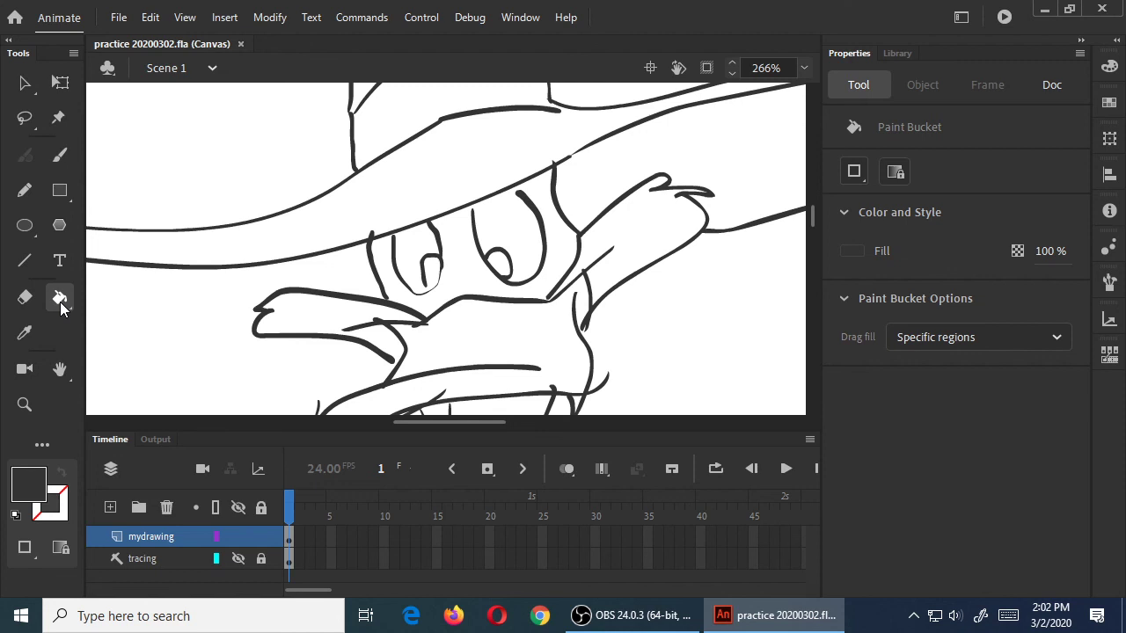
{"action": "left_click", "coordinate": [31, 498]}
{"action": "left_click", "coordinate": [186, 350]}
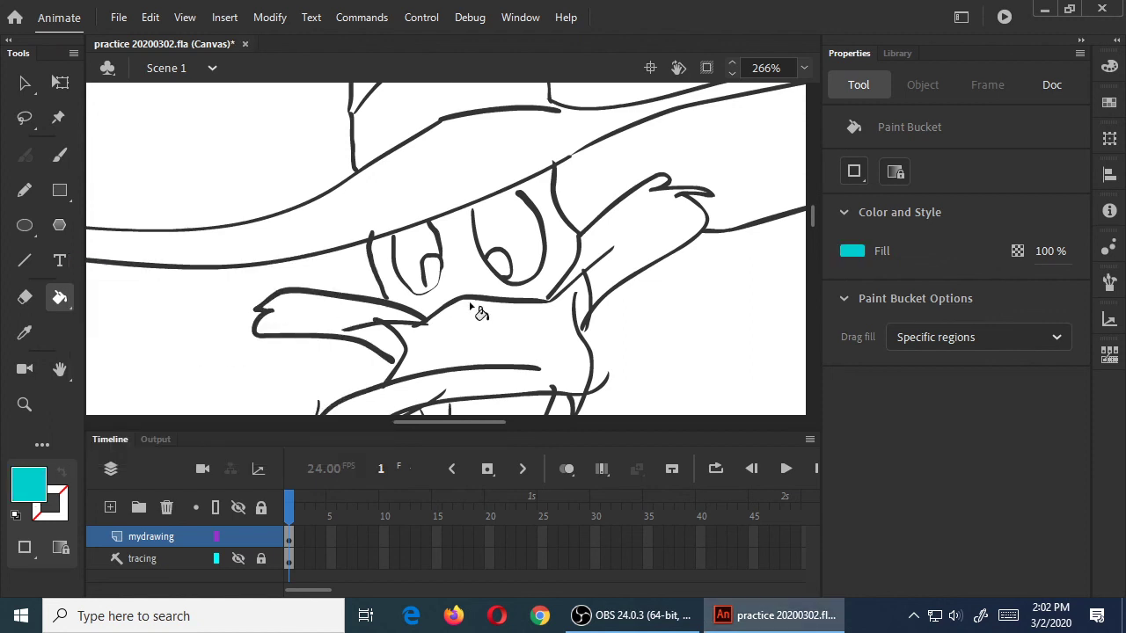
Step: Try filling the right eye's outline and the open mouth area with turquoise, undoing each fill
{"action": "left_click", "coordinate": [545, 236]}
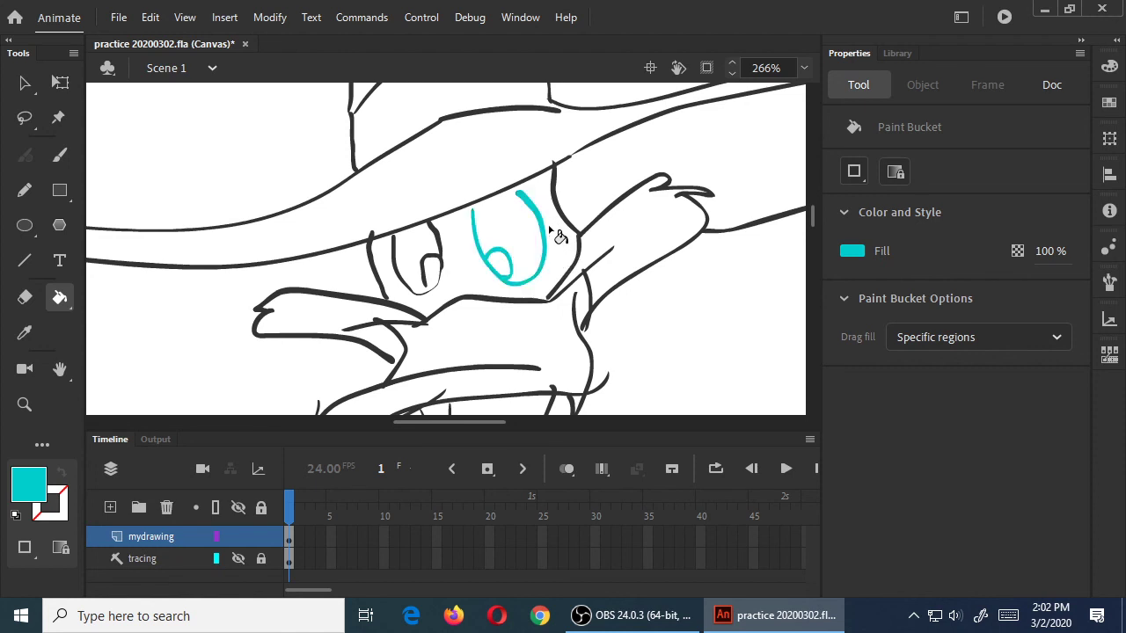
{"action": "key", "text": "ctrl+z"}
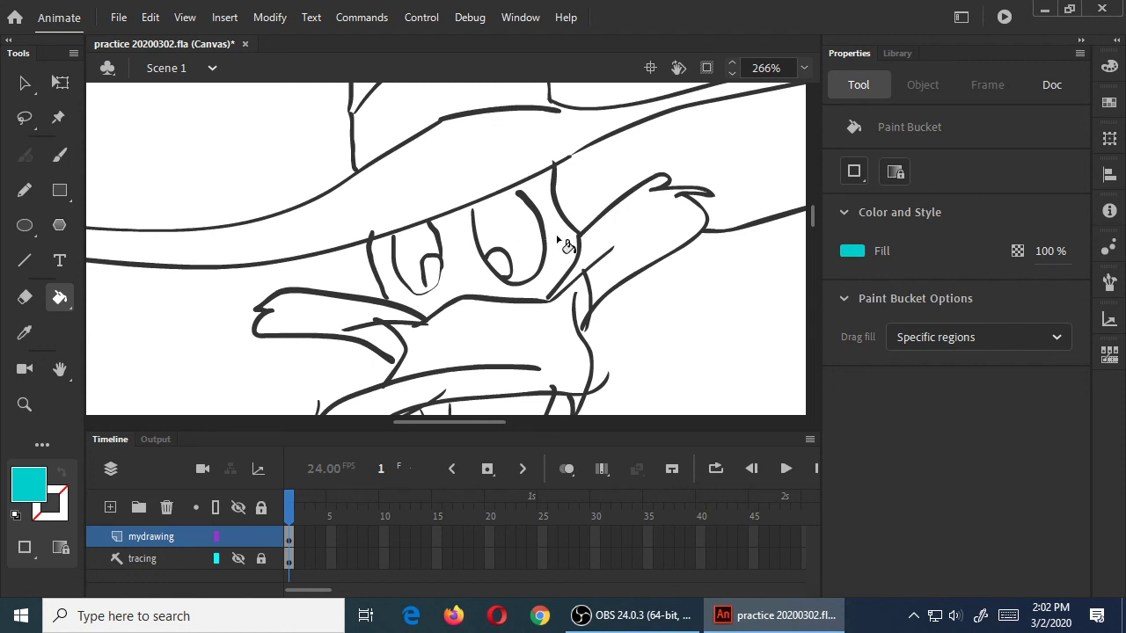
{"action": "scroll", "coordinate": [563, 244], "scroll_direction": "down", "scroll_amount": 2}
{"action": "left_click", "coordinate": [495, 318]}
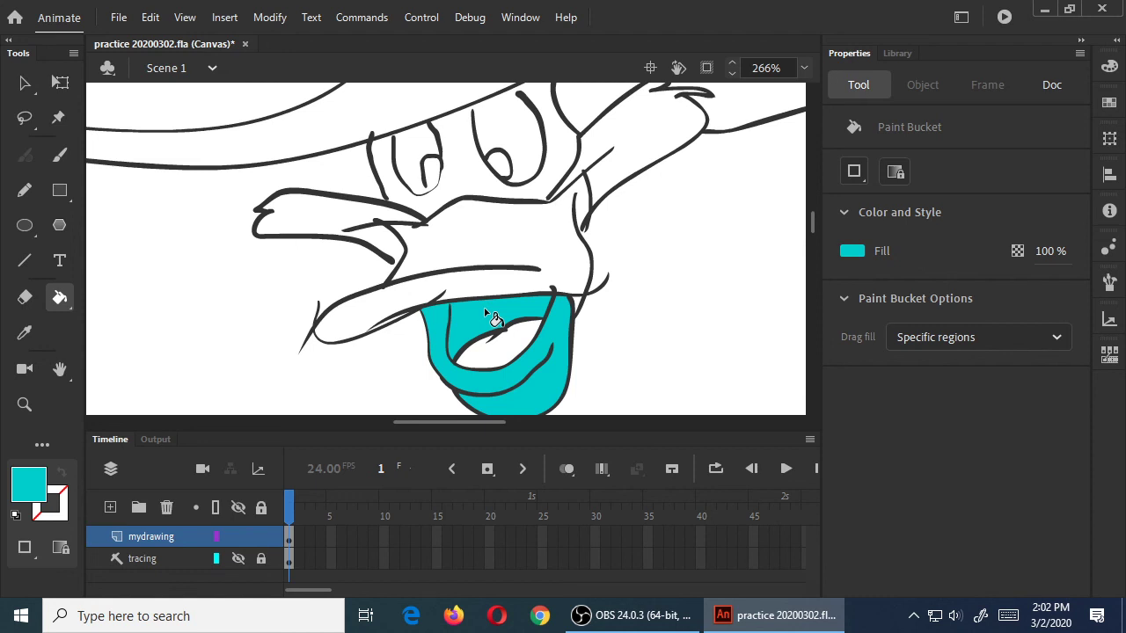
{"action": "key", "text": "ctrl+z"}
Step: Examine the gap between the mouth's inner line and the upper beak line, and check the Paint Bucket's drag fill options
{"action": "scroll", "coordinate": [469, 321], "scroll_direction": "up", "scroll_amount": 2}
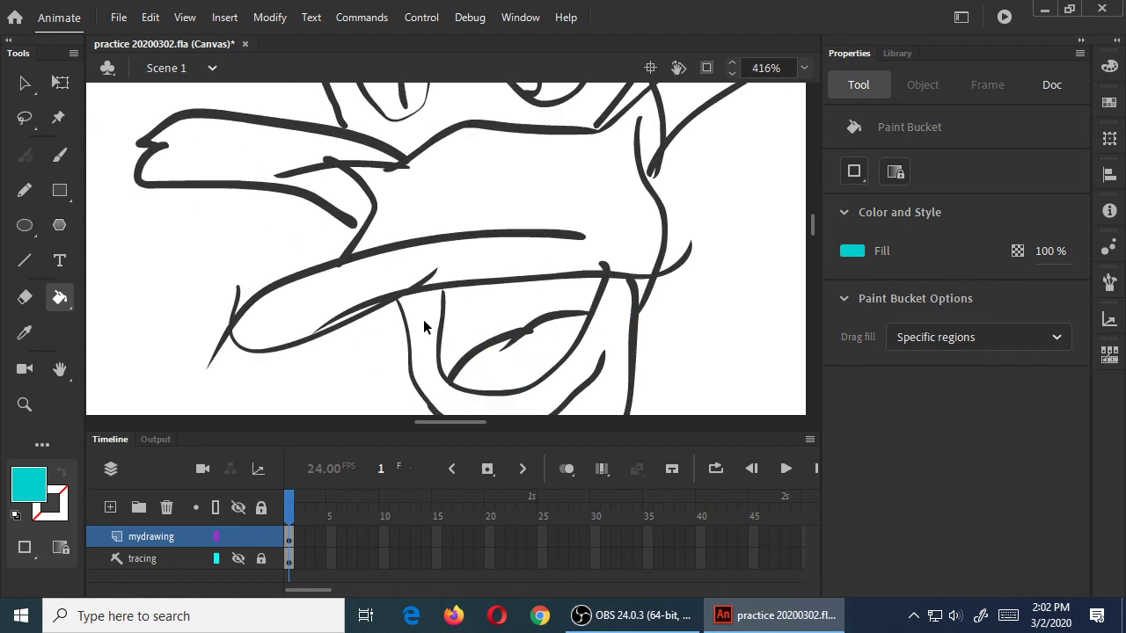
{"action": "scroll", "coordinate": [425, 321], "scroll_direction": "up", "scroll_amount": 7}
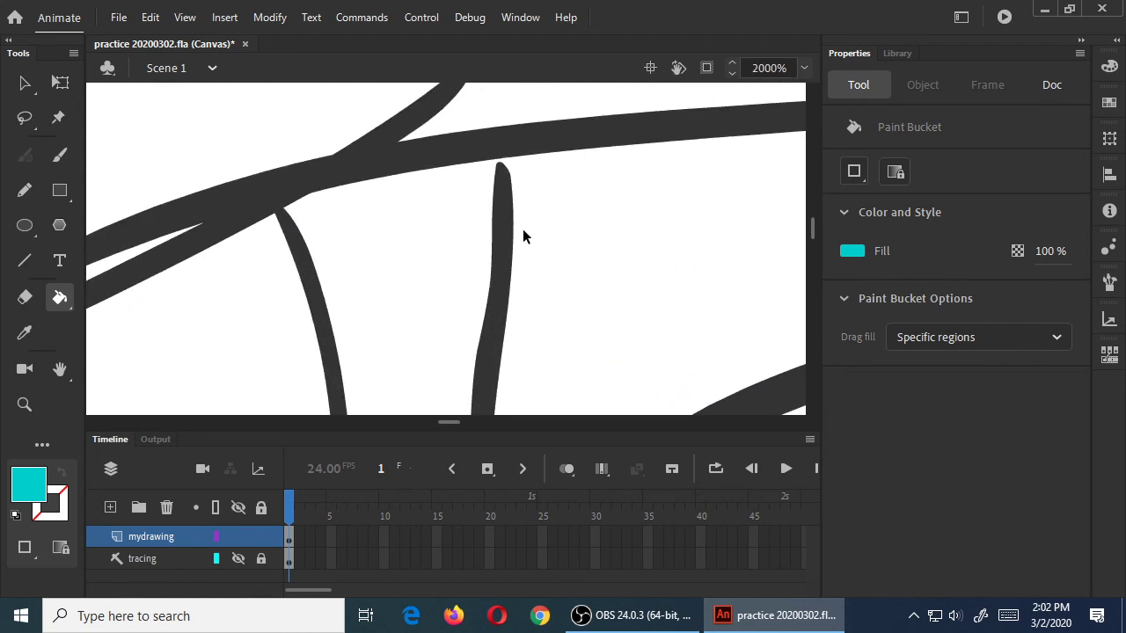
{"action": "scroll", "coordinate": [532, 224], "scroll_direction": "up", "scroll_amount": 1}
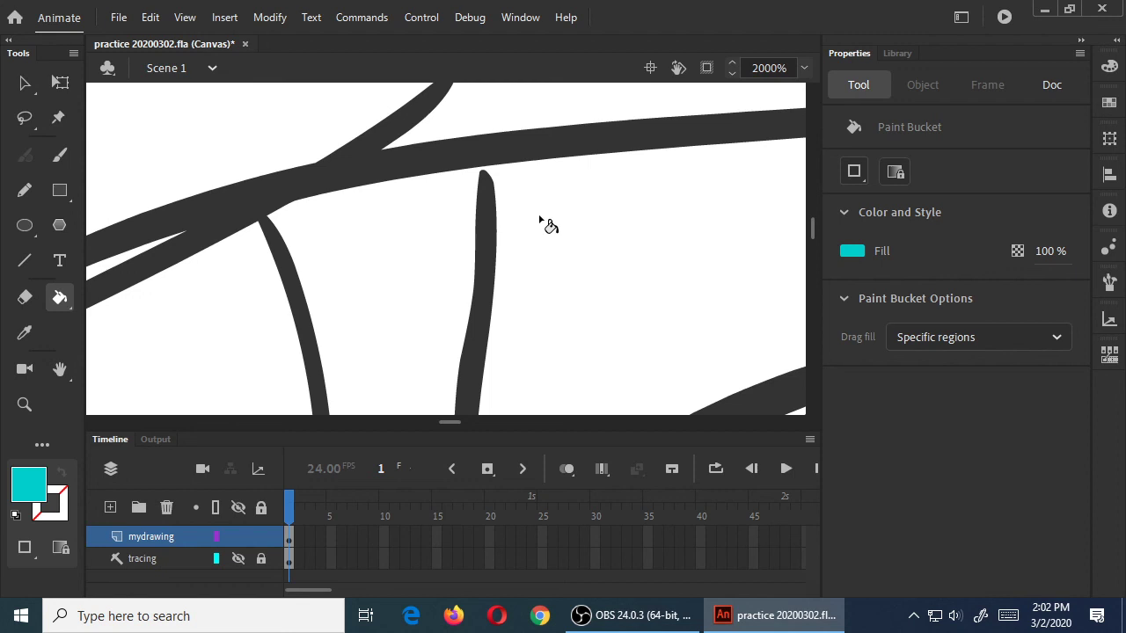
{"action": "scroll", "coordinate": [543, 215], "scroll_direction": "down", "scroll_amount": 3}
{"action": "scroll", "coordinate": [544, 215], "scroll_direction": "down", "scroll_amount": 2}
{"action": "scroll", "coordinate": [546, 211], "scroll_direction": "up", "scroll_amount": 1}
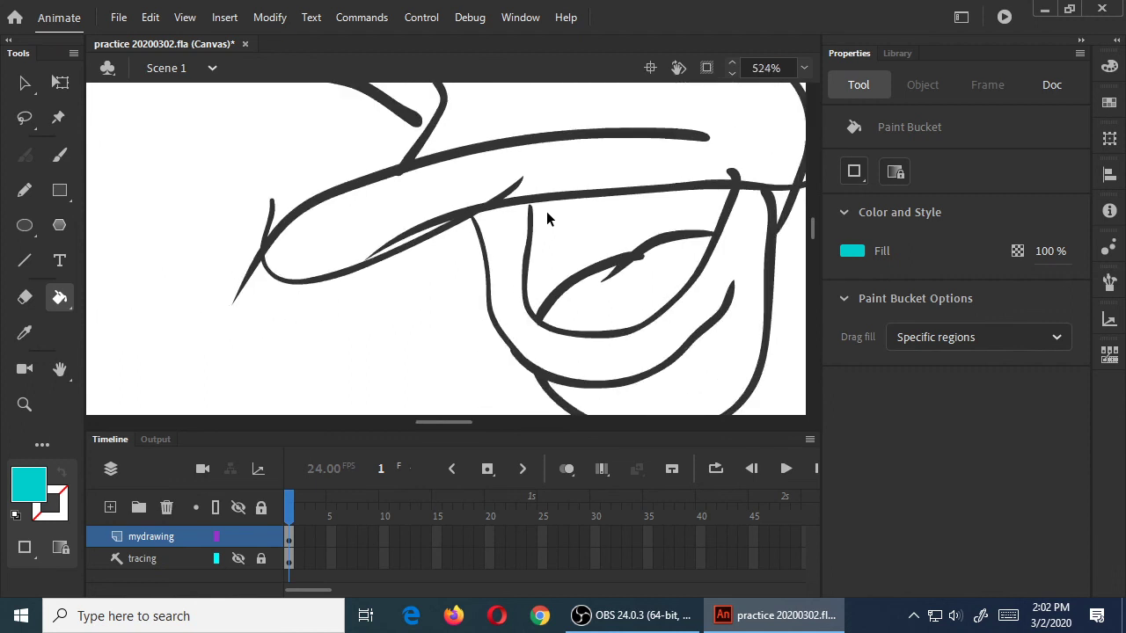
{"action": "left_click", "coordinate": [957, 335]}
{"action": "left_click", "coordinate": [988, 334]}
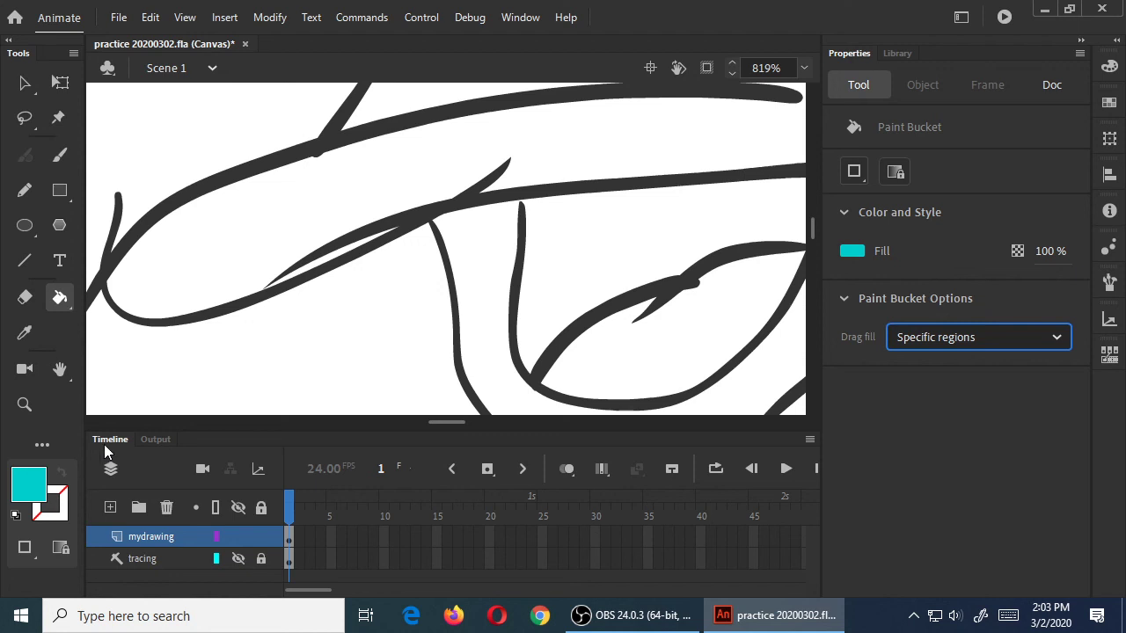
Step: Reshape the upper end of the mouth's inner left line to meet the upper beak line
{"action": "left_click", "coordinate": [24, 83]}
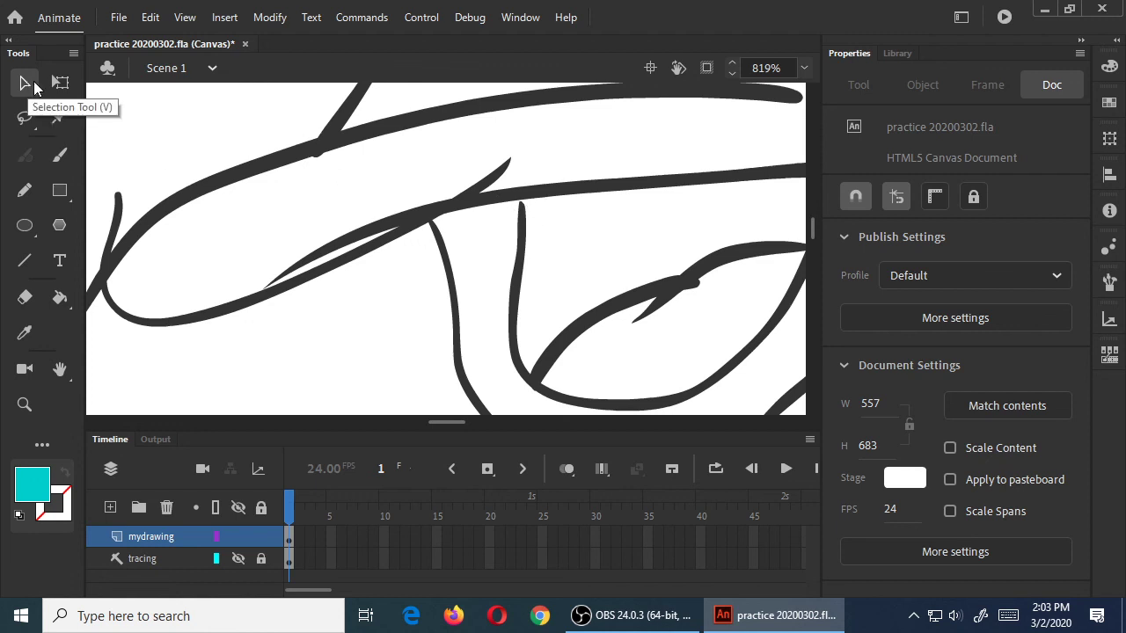
{"action": "mouse_move", "coordinate": [521, 204]}
{"action": "left_mouse_down"}
{"action": "mouse_move", "coordinate": [532, 209]}
{"action": "mouse_move", "coordinate": [526, 200]}
{"action": "left_mouse_up"}
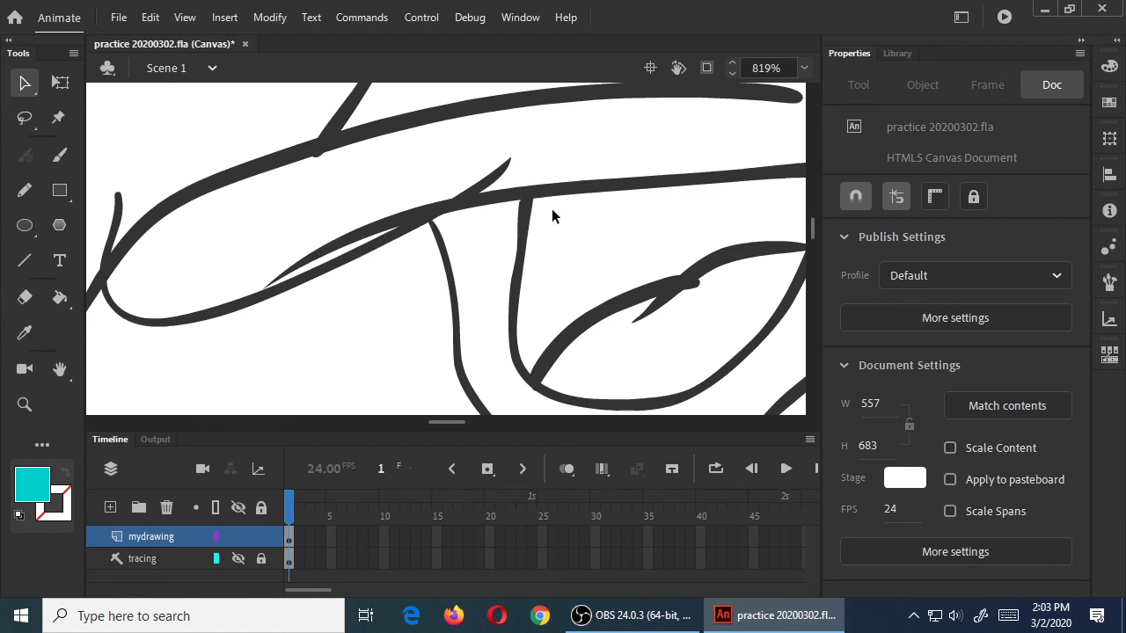
{"action": "key", "text": "ctrl+z"}
{"action": "left_click", "coordinate": [25, 83]}
{"action": "left_click_drag", "start_coordinate": [521, 209], "coordinate": [523, 200]}
Step: Reshape the lower end of the right cheek's bottom line to meet the beak's right edge
{"action": "left_click_drag", "start_coordinate": [616, 227], "coordinate": [515, 231]}
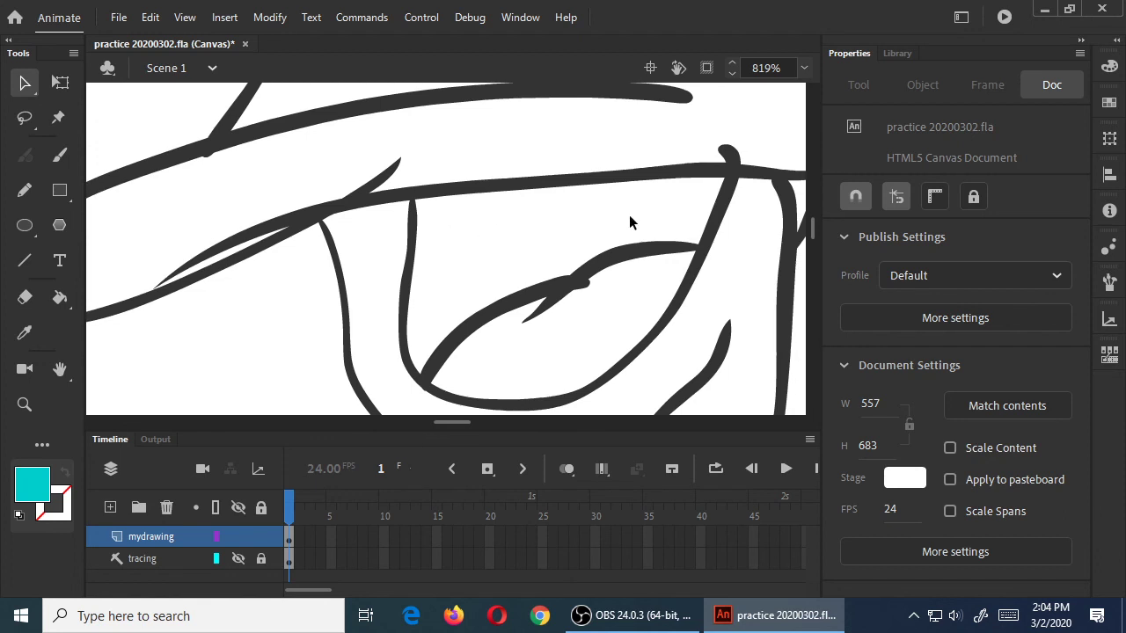
{"action": "left_click_drag", "start_coordinate": [741, 171], "coordinate": [589, 280]}
{"action": "scroll", "coordinate": [589, 279], "scroll_direction": "up", "scroll_amount": 3}
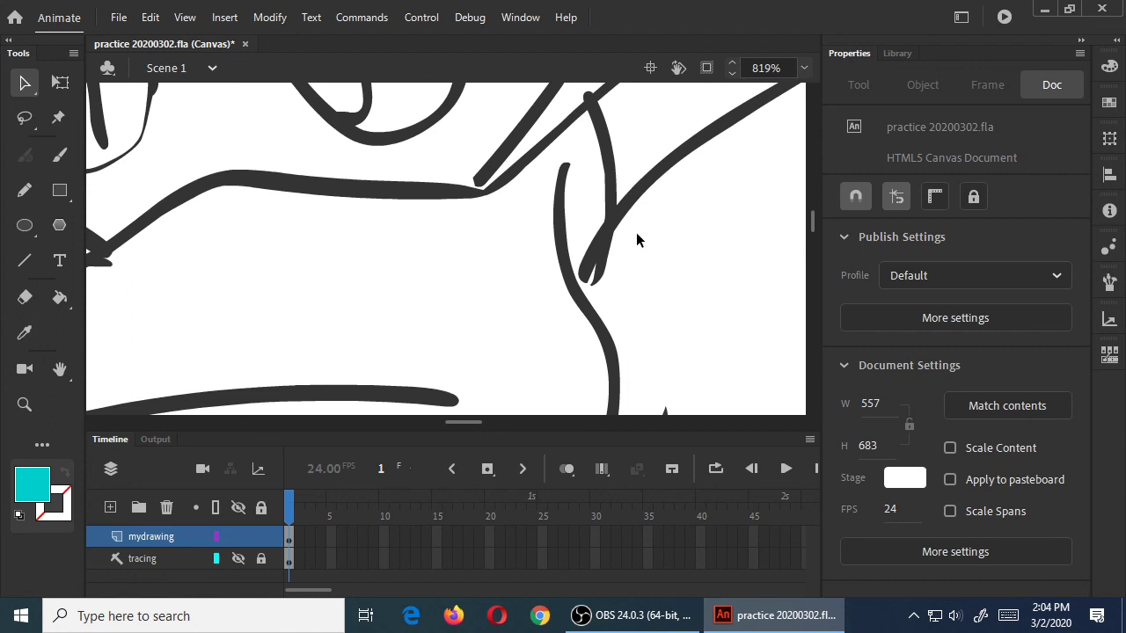
{"action": "mouse_move", "coordinate": [562, 291]}
{"action": "left_mouse_down"}
{"action": "mouse_move", "coordinate": [586, 284]}
{"action": "mouse_move", "coordinate": [580, 292]}
{"action": "left_mouse_up"}
Step: Set the Paint Bucket's gap size to Close Small Gaps and fill the face area around the eyes with turquoise
{"action": "left_click", "coordinate": [60, 298]}
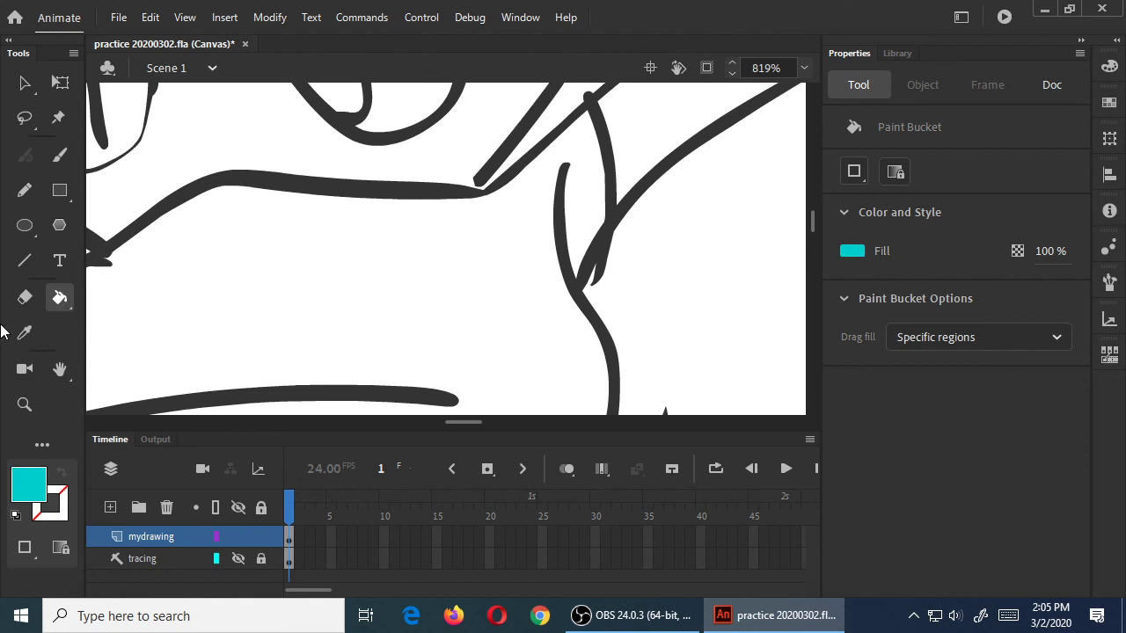
{"action": "left_click", "coordinate": [24, 548]}
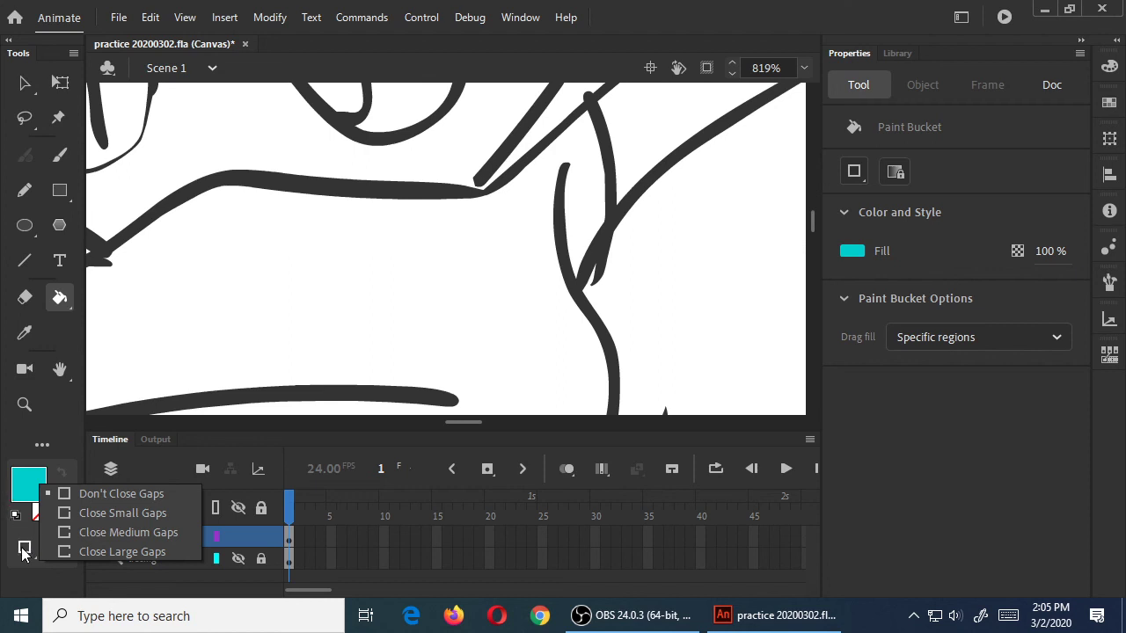
{"action": "left_click", "coordinate": [25, 549]}
{"action": "key", "text": "ctrl+minus"}
{"action": "key", "text": "ctrl+minus"}
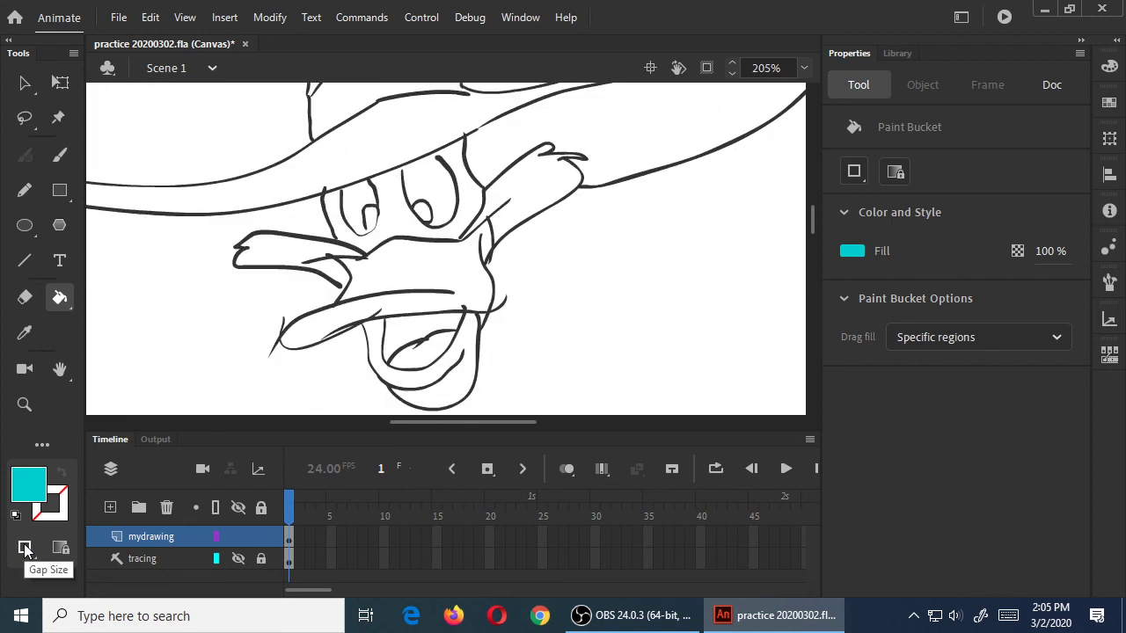
{"action": "key", "text": "ctrl+equal"}
{"action": "scroll", "coordinate": [290, 387], "scroll_direction": "up", "scroll_amount": 2}
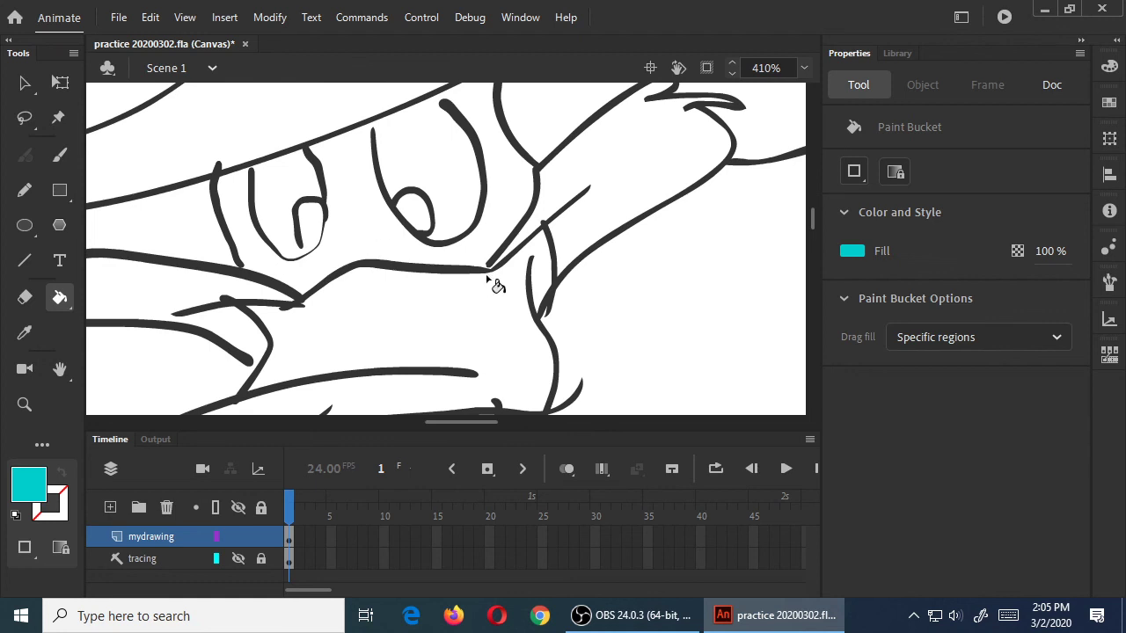
{"action": "left_click", "coordinate": [29, 550]}
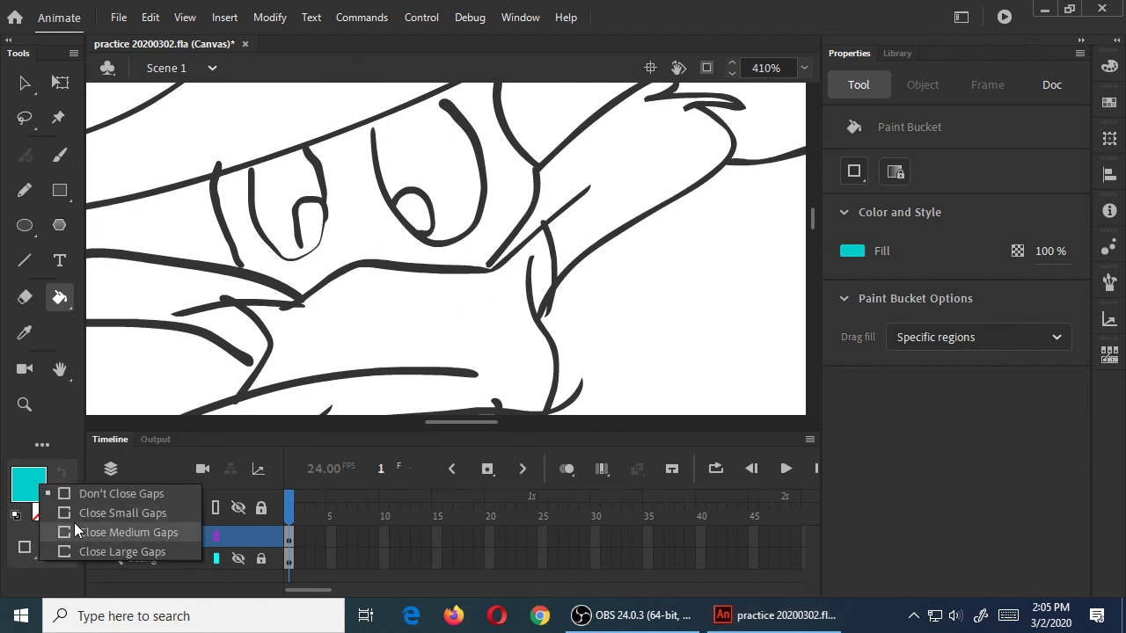
{"action": "left_click", "coordinate": [124, 507]}
{"action": "left_click", "coordinate": [359, 213]}
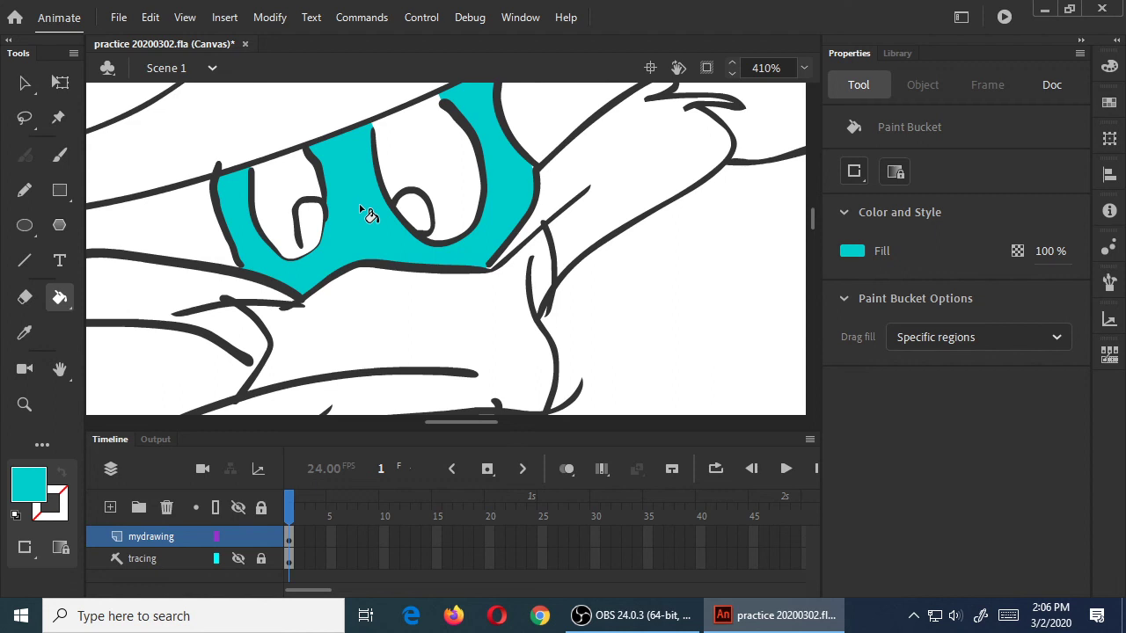
Step: Undo the face fill and fill the white of the right eye with turquoise using the Close Large Gaps setting
{"action": "left_click", "coordinate": [33, 553]}
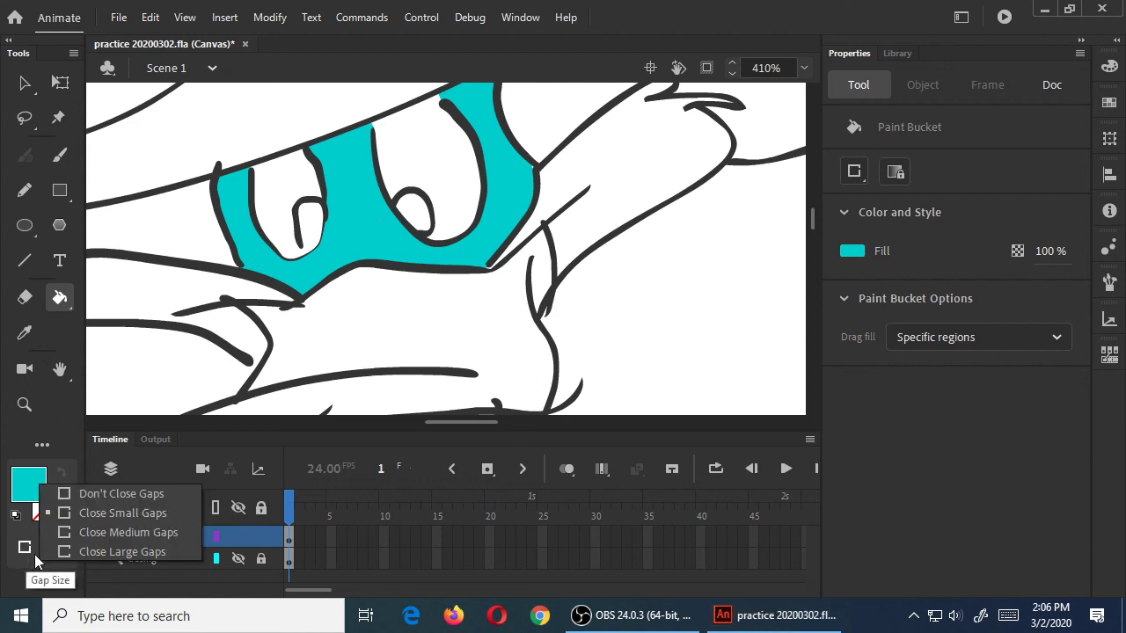
{"action": "left_click", "coordinate": [103, 553]}
{"action": "key", "text": "ctrl+z"}
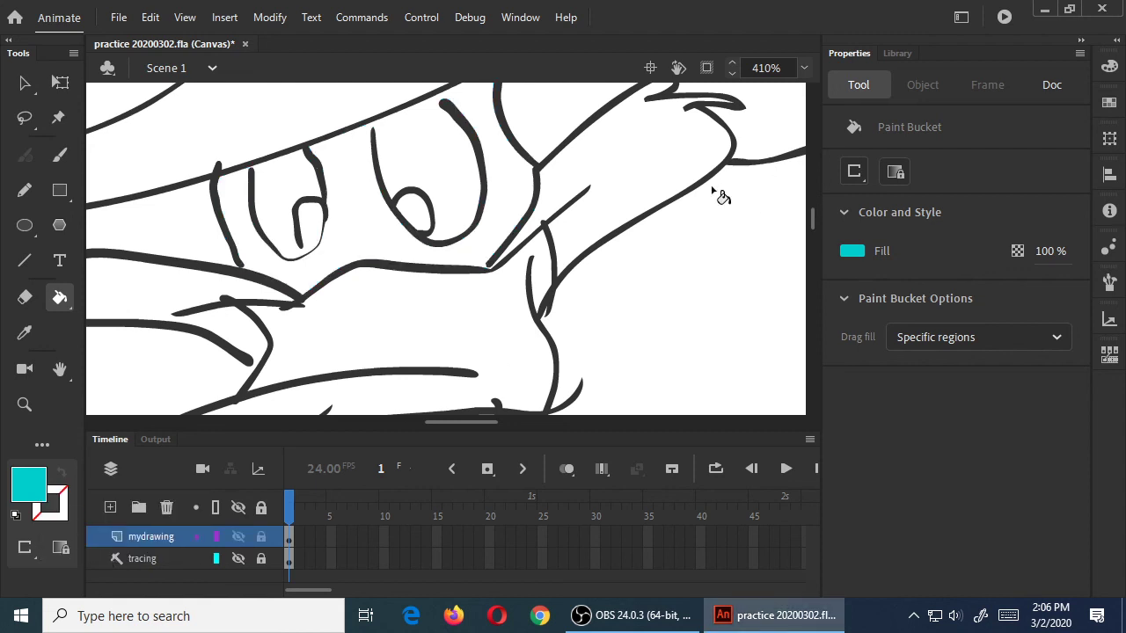
{"action": "left_click_drag", "start_coordinate": [558, 146], "coordinate": [684, 179]}
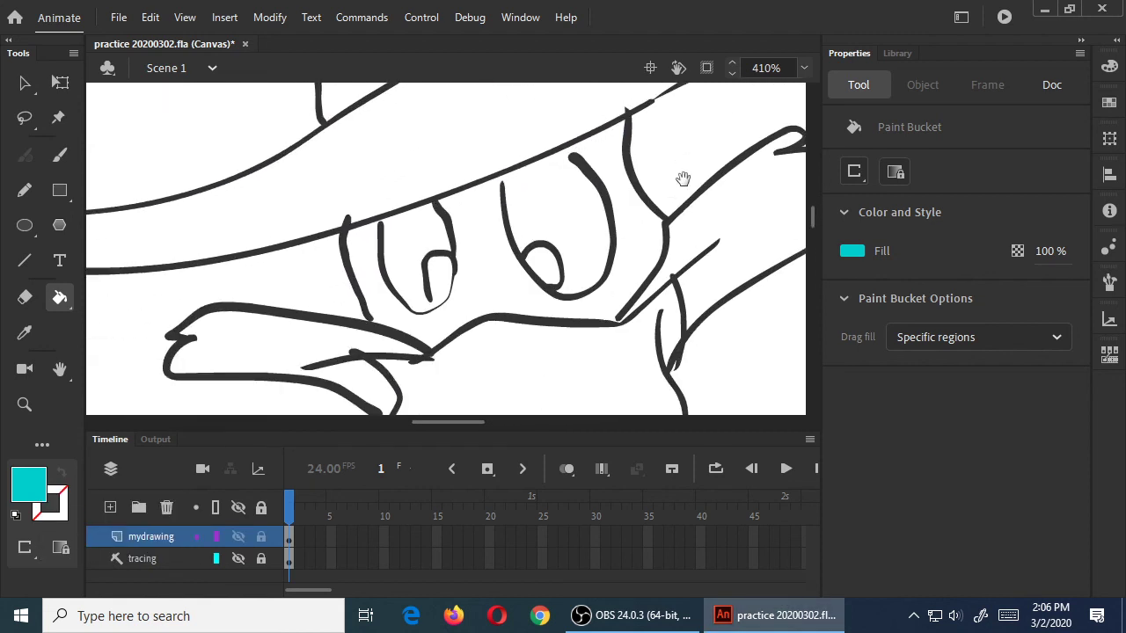
{"action": "left_click", "coordinate": [554, 179]}
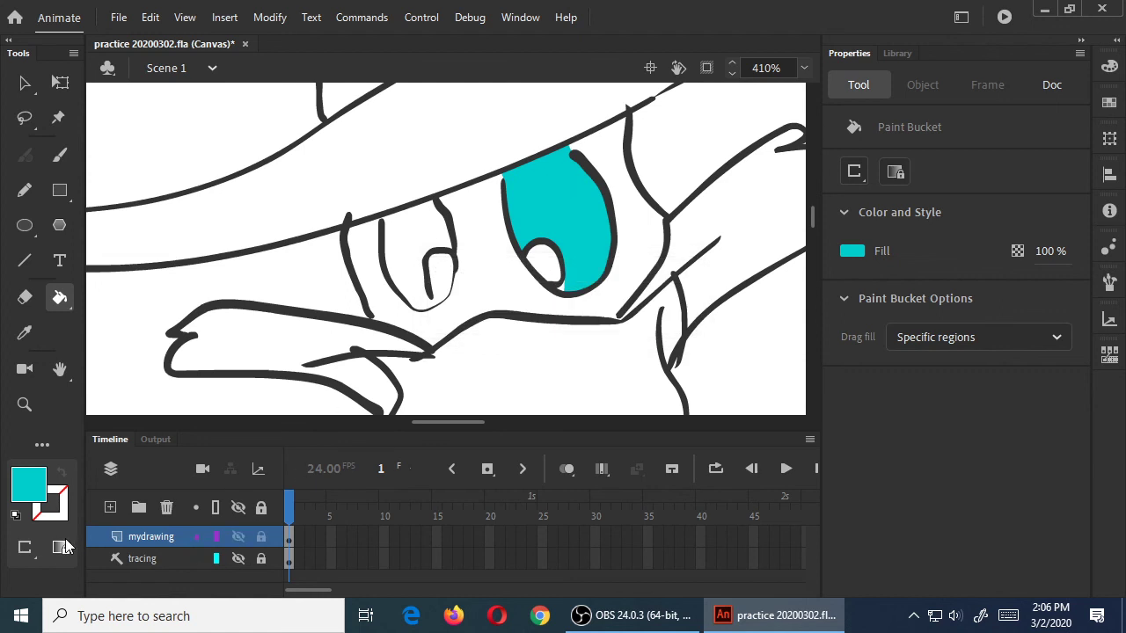
Step: Set the Paint Bucket's gap size to Close Small Gaps and undo the right eye's turquoise fill
{"action": "left_click", "coordinate": [27, 550]}
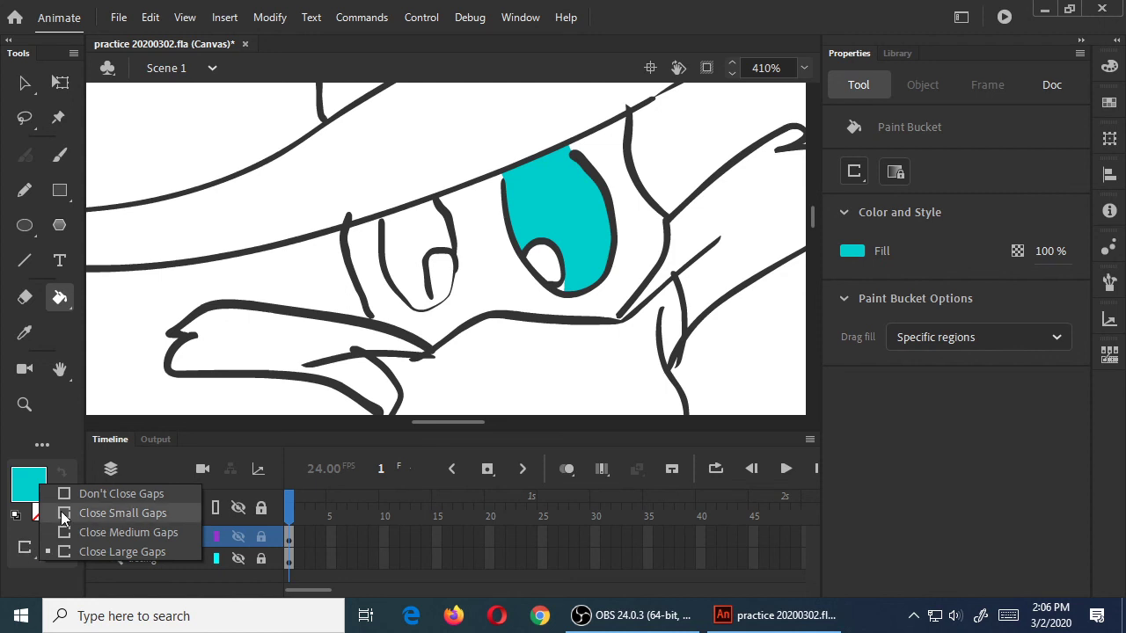
{"action": "left_click", "coordinate": [88, 512]}
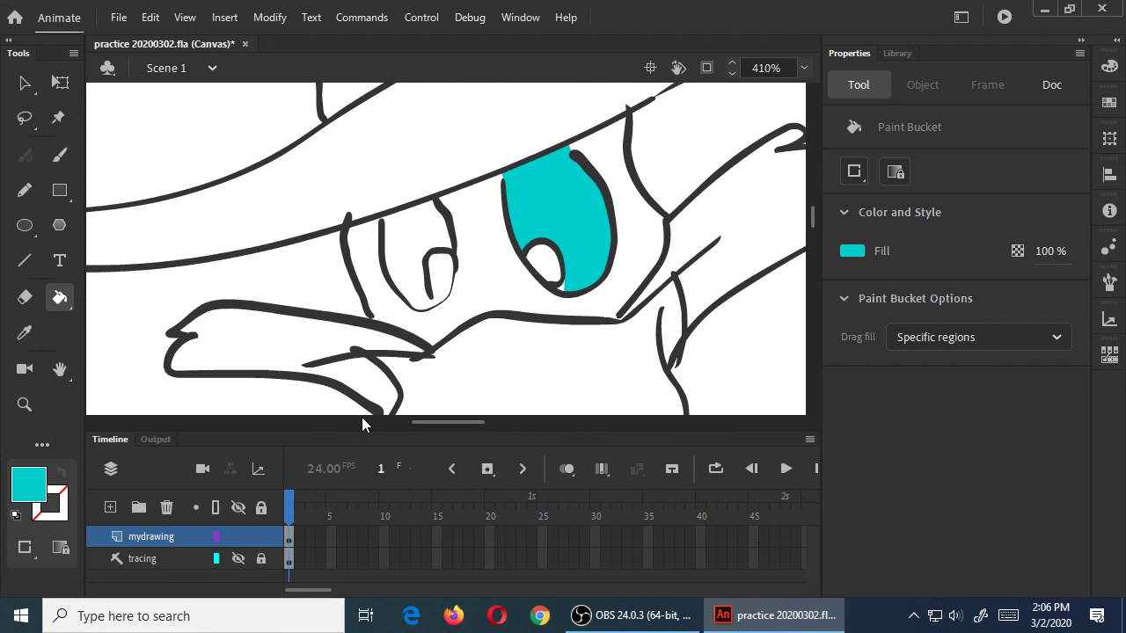
{"action": "key", "text": "ctrl+z"}
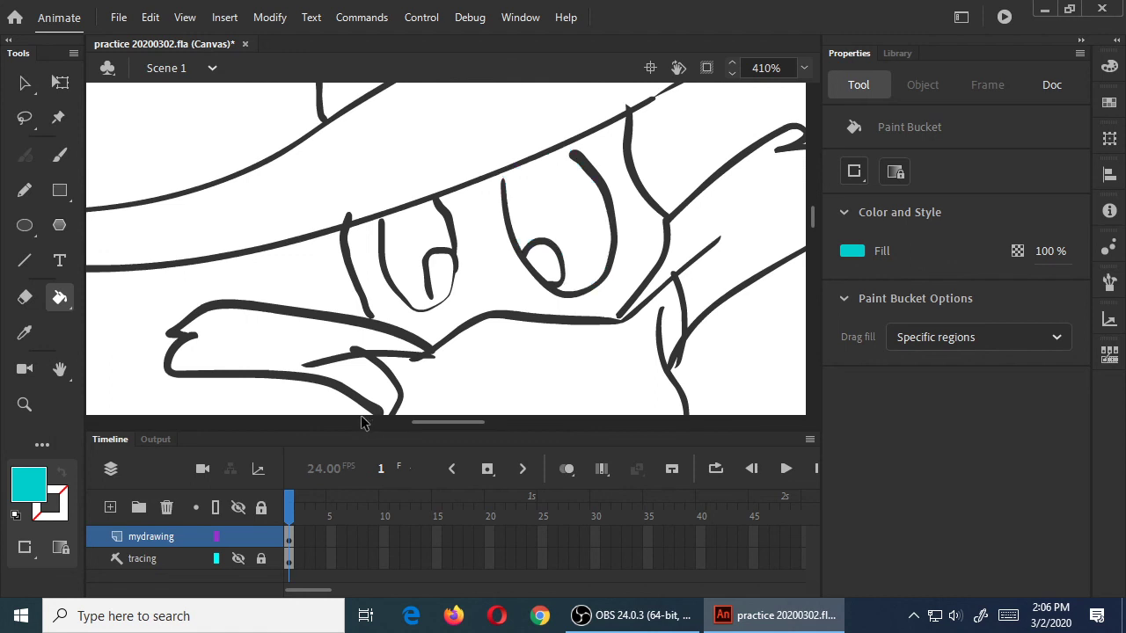
Step: Show the whole page with the duck drawing and save the practice 20200302.fla file
{"action": "key", "text": "ctrl+minus"}
{"action": "key", "text": "ctrl+minus"}
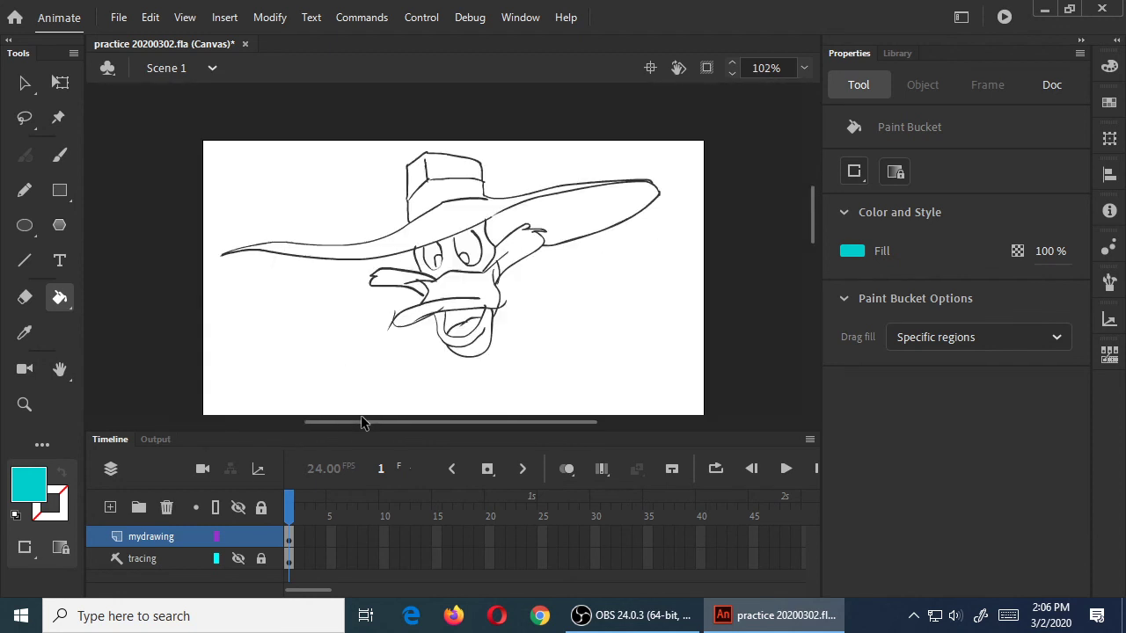
{"action": "key", "text": "ctrl+minus"}
{"action": "key", "text": "ctrl+minus"}
{"action": "key", "text": "ctrl+equal"}
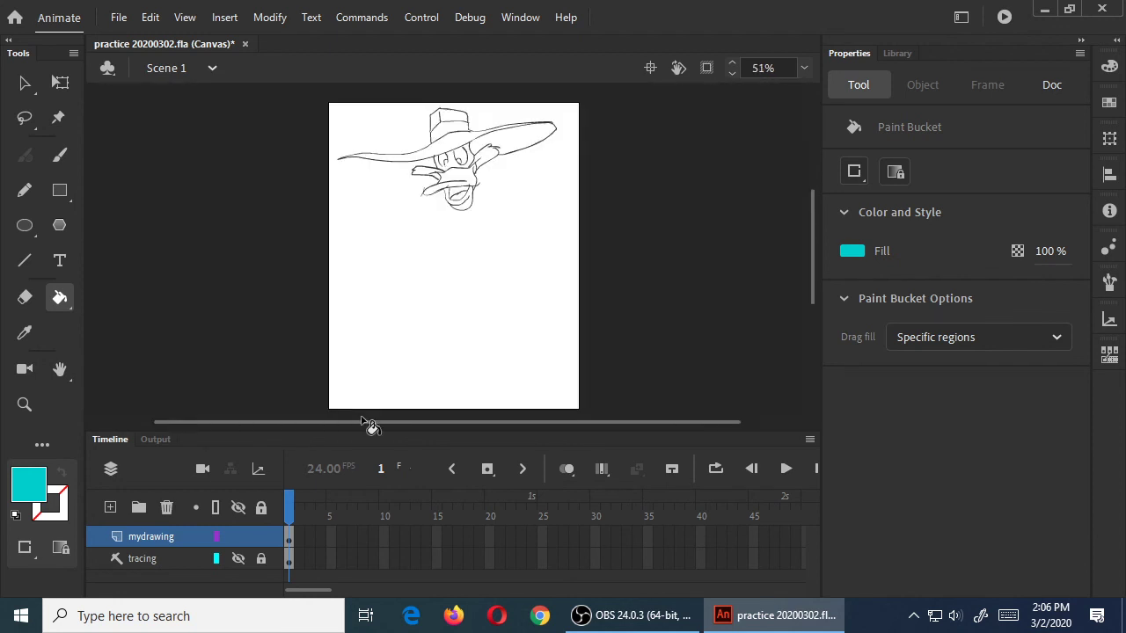
{"action": "key", "text": "ctrl+s"}
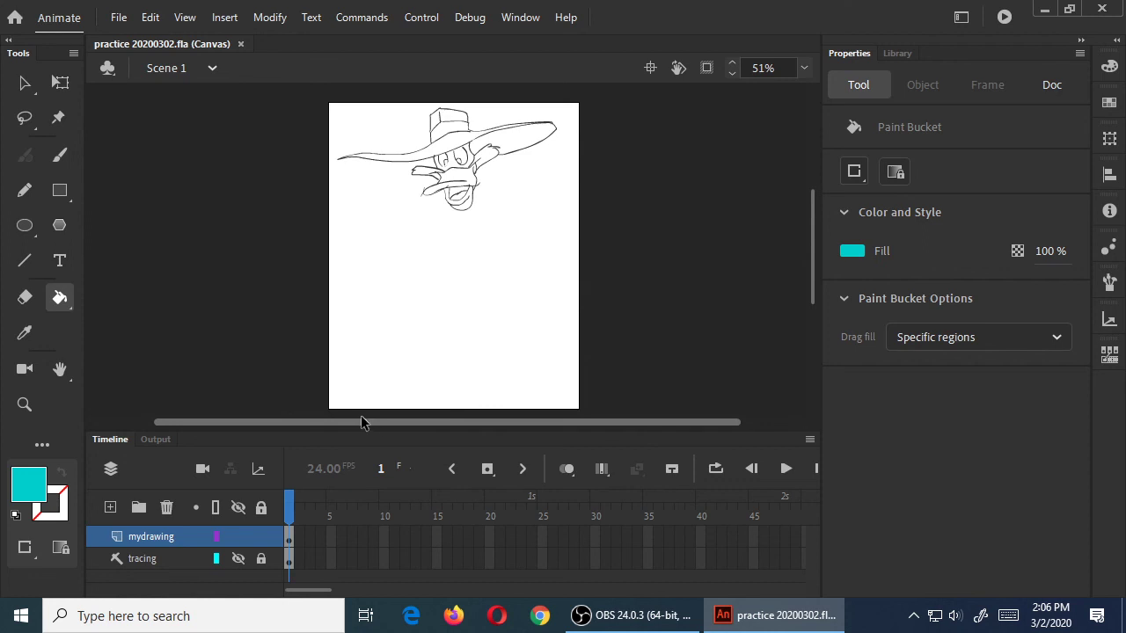
{"action": "key", "text": "ctrl+equal"}
{"action": "key", "text": "ctrl+equal"}
{"action": "mouse_move", "coordinate": [486, 147]}
{"action": "left_mouse_down"}
{"action": "mouse_move", "coordinate": [506, 263]}
{"action": "mouse_move", "coordinate": [536, 165]}
{"action": "left_mouse_up"}
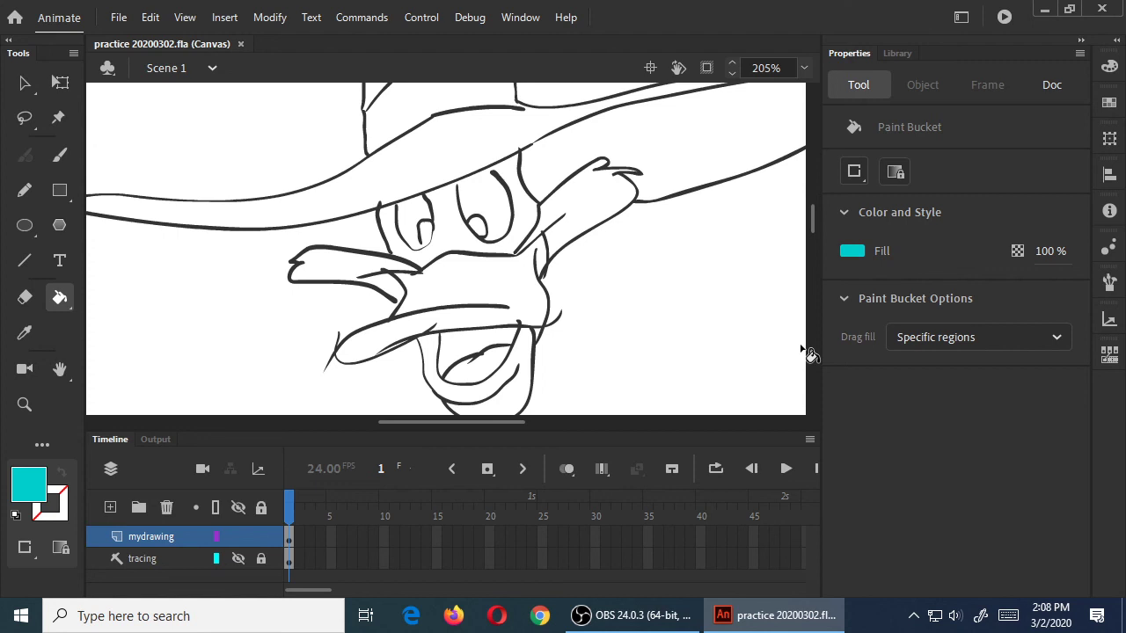
{"action": "left_click", "coordinate": [647, 616]}
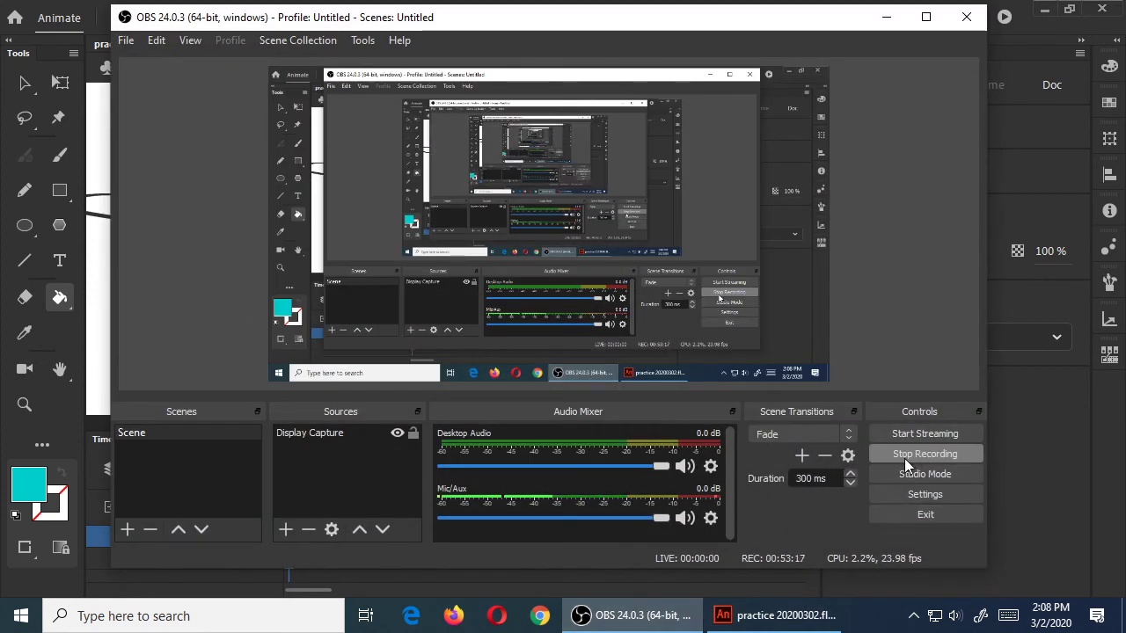